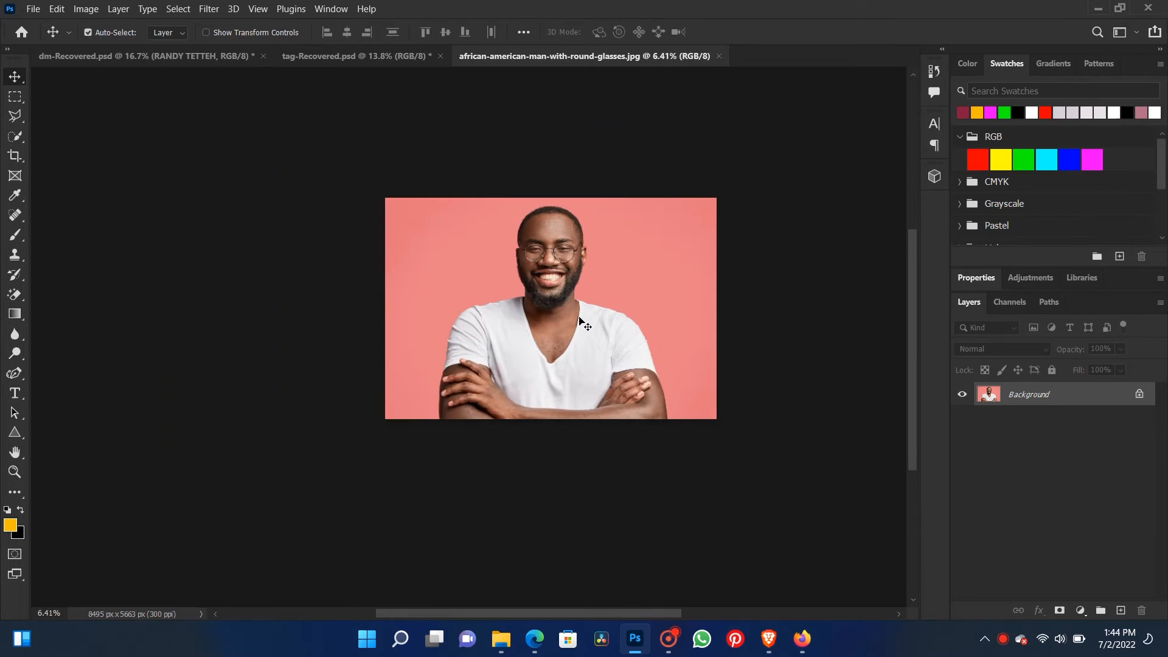
- Unlock the Background layer of the portrait photo so it becomes an editable layer
left_click_drag(577, 275, 534, 313)
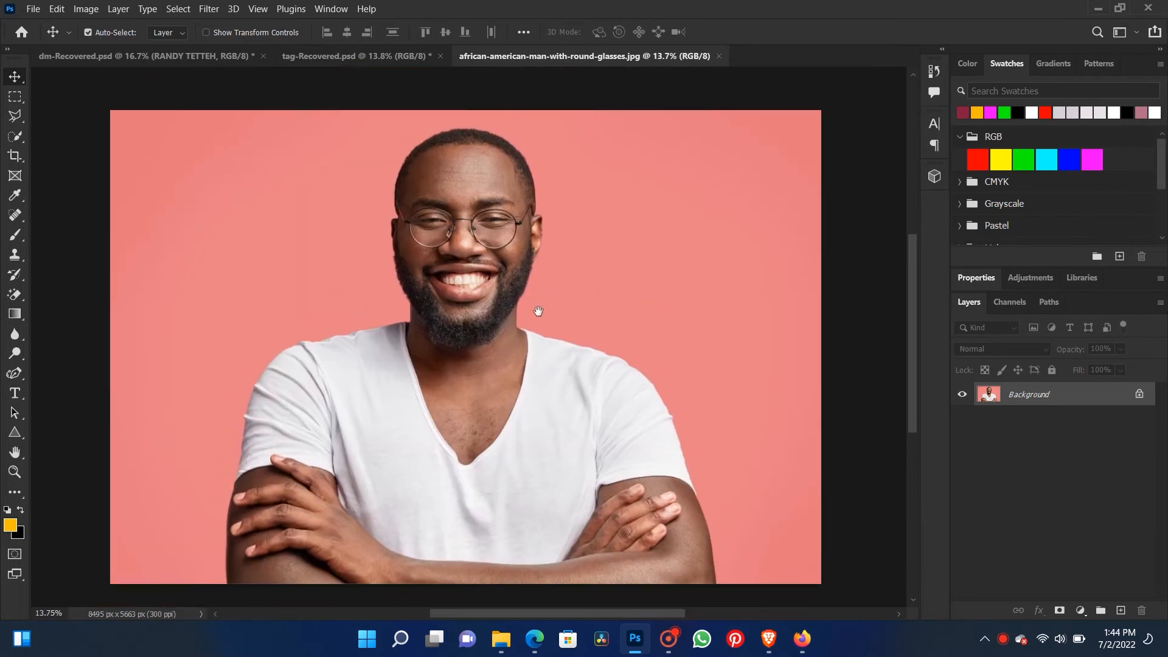
scroll(539, 316, "down", 1)
scroll(527, 320, "up", 1)
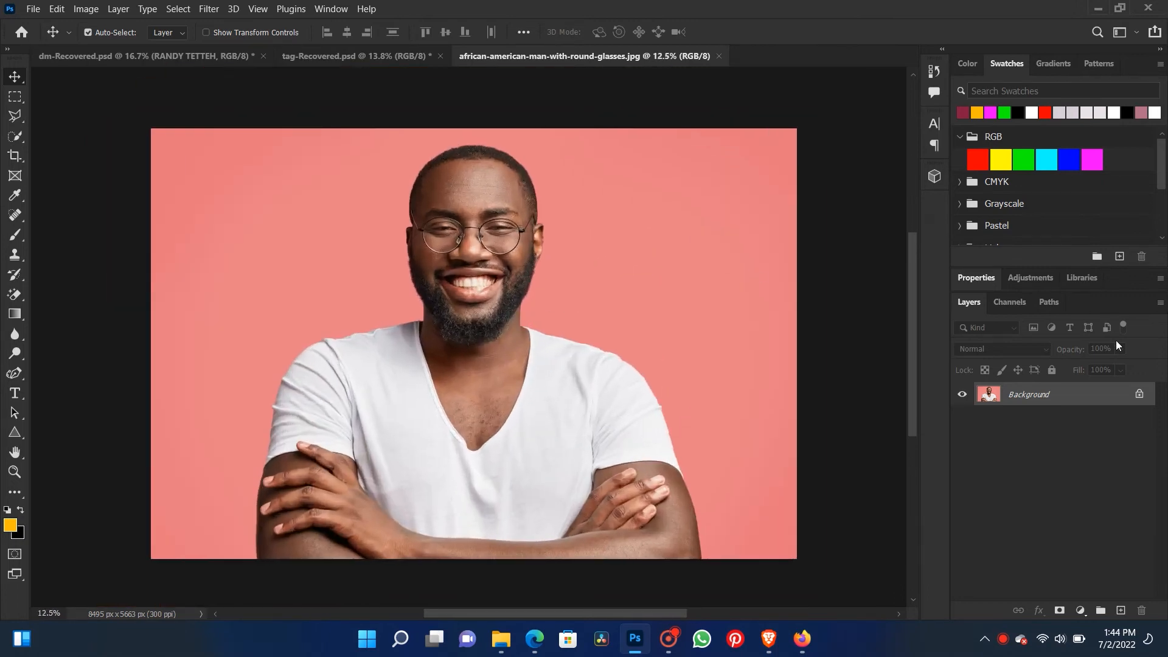
left_click(1141, 394)
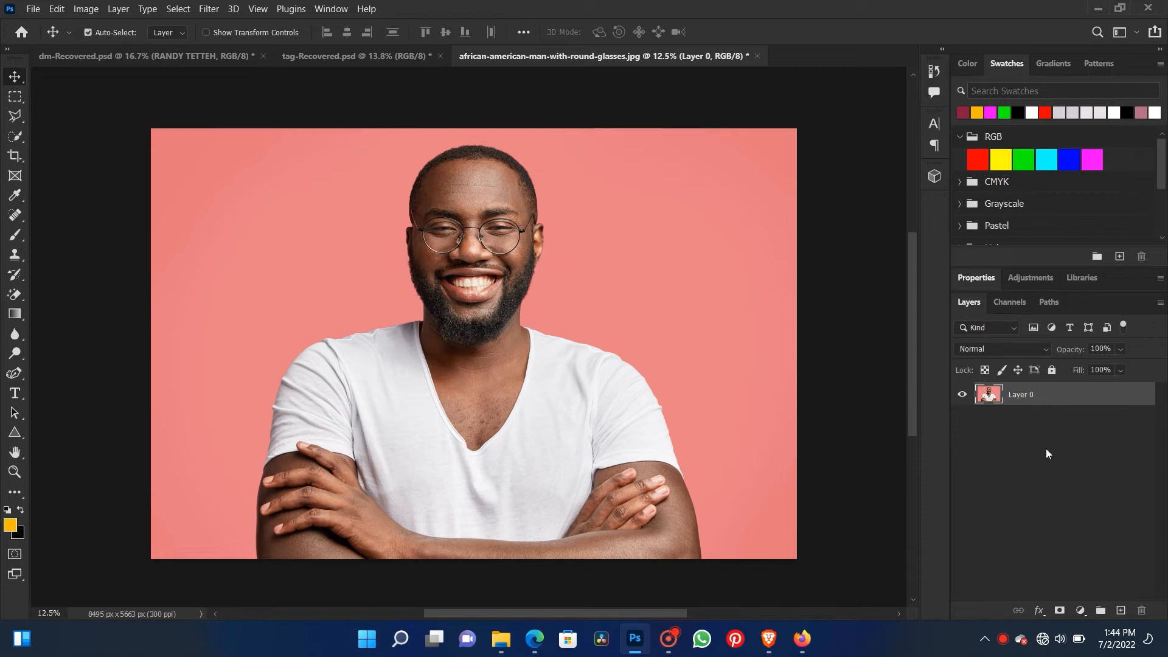
- Remove the portrait's pink background with the Remove Background quick action and bring the layer list back into view
left_click(973, 279)
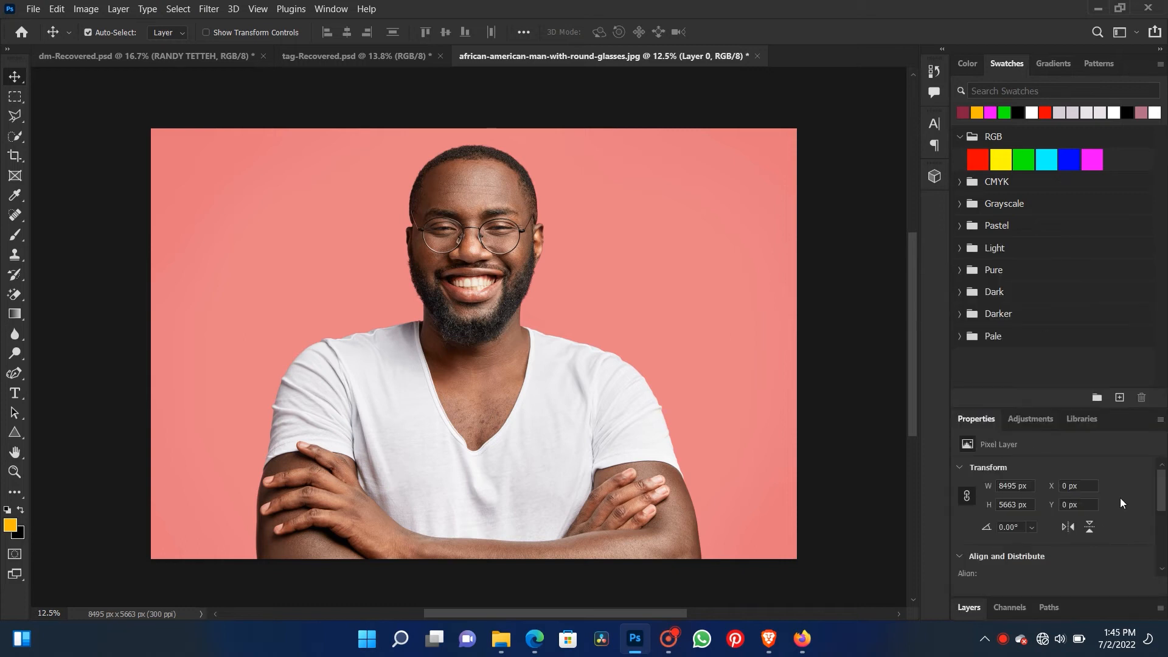
left_click_drag(1158, 485, 1154, 523)
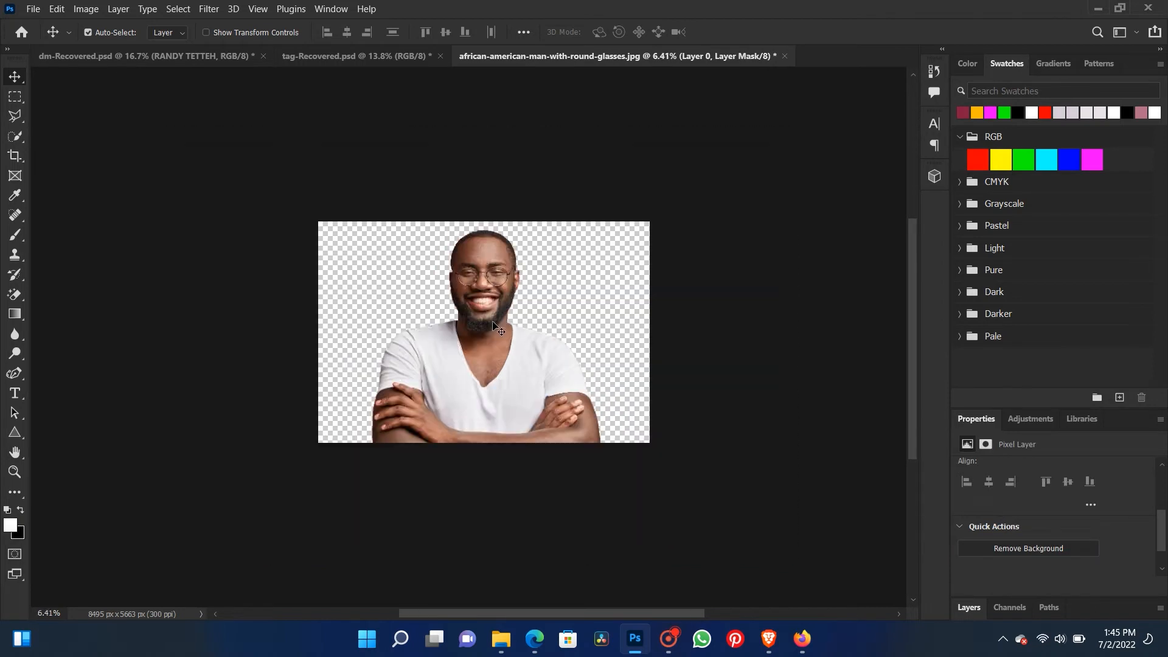
left_click(968, 607)
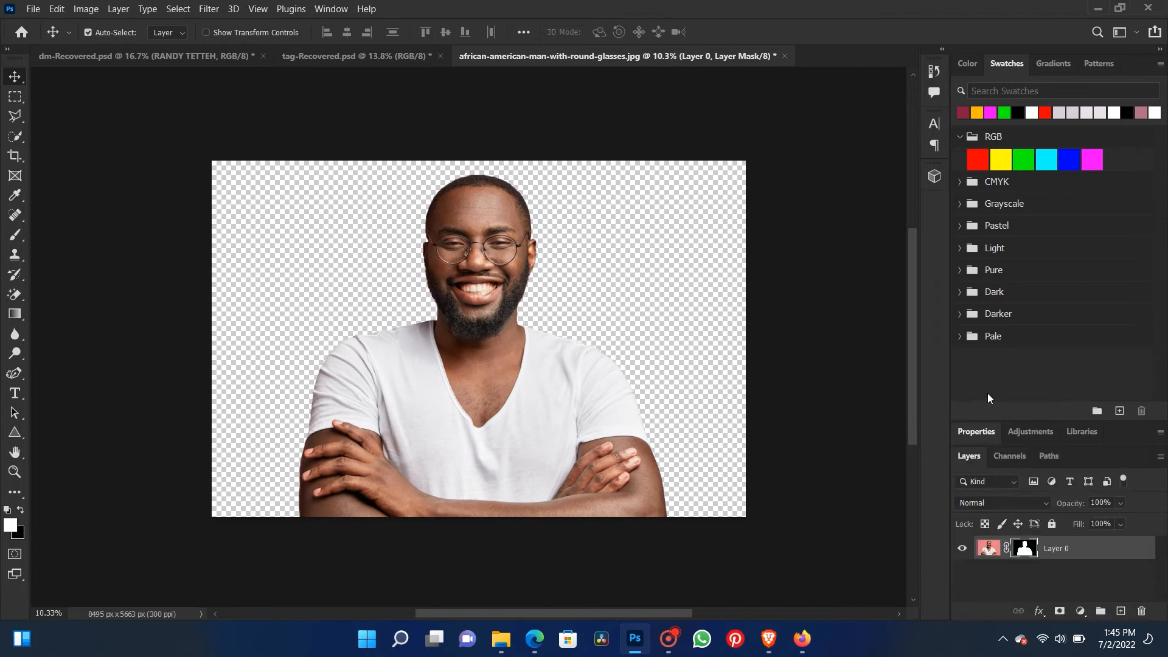
left_click_drag(1009, 421, 984, 242)
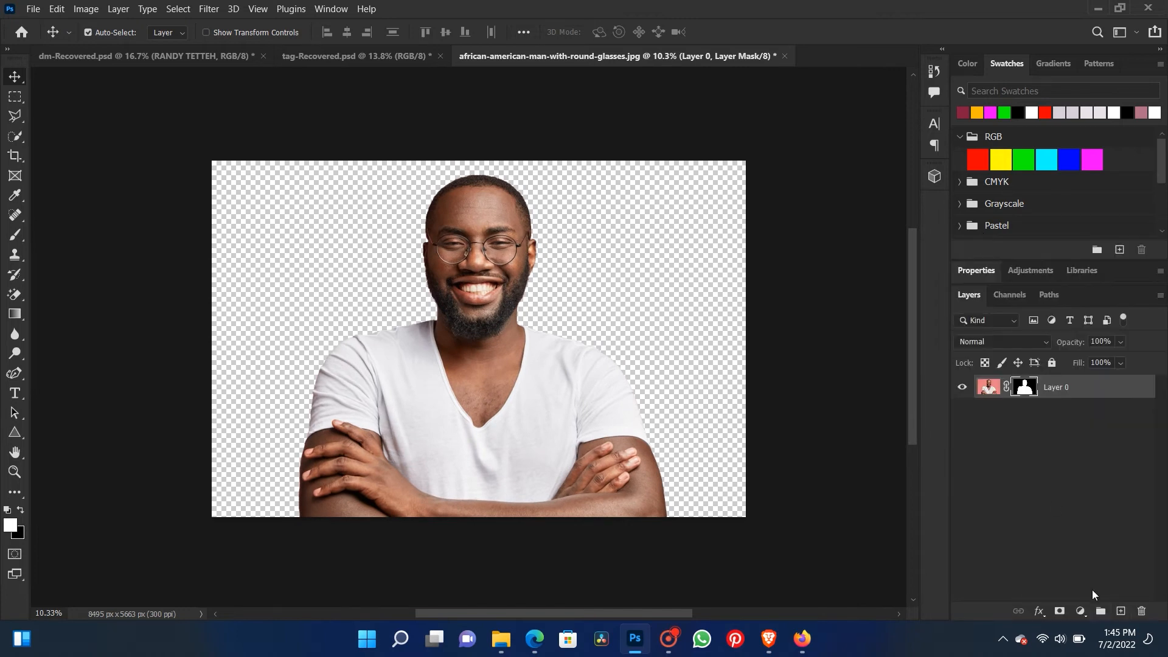
- Add a new layer beneath the cut-out portrait and fill it with black
left_click(1121, 611)
left_click_drag(1032, 393, 1041, 420)
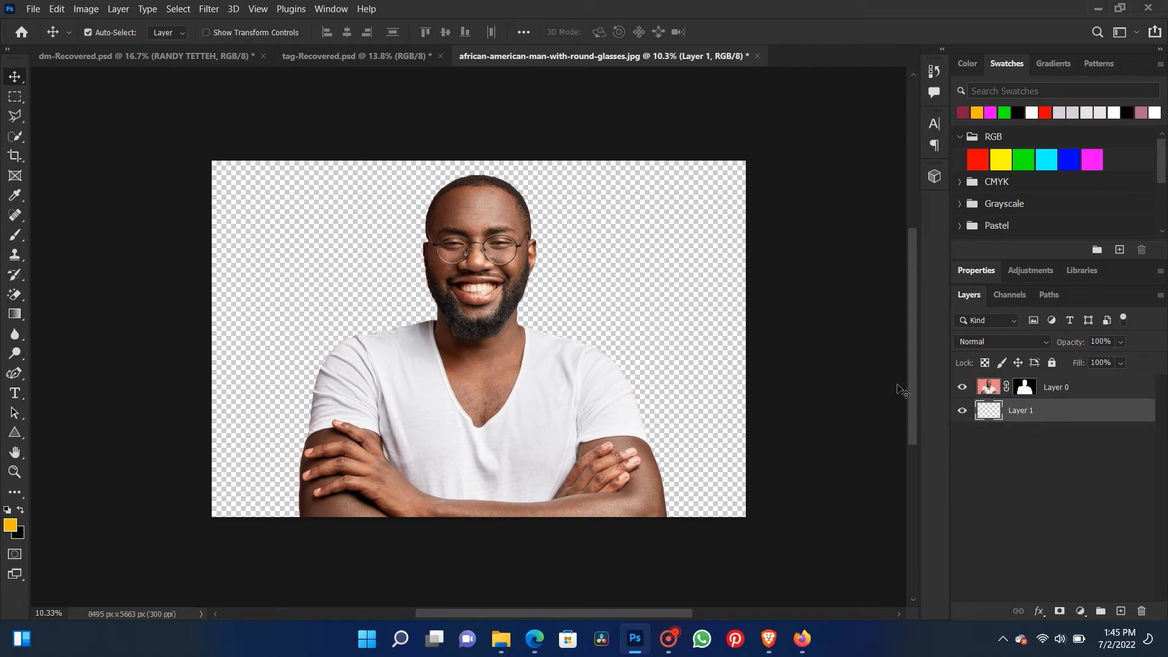
left_click(20, 514)
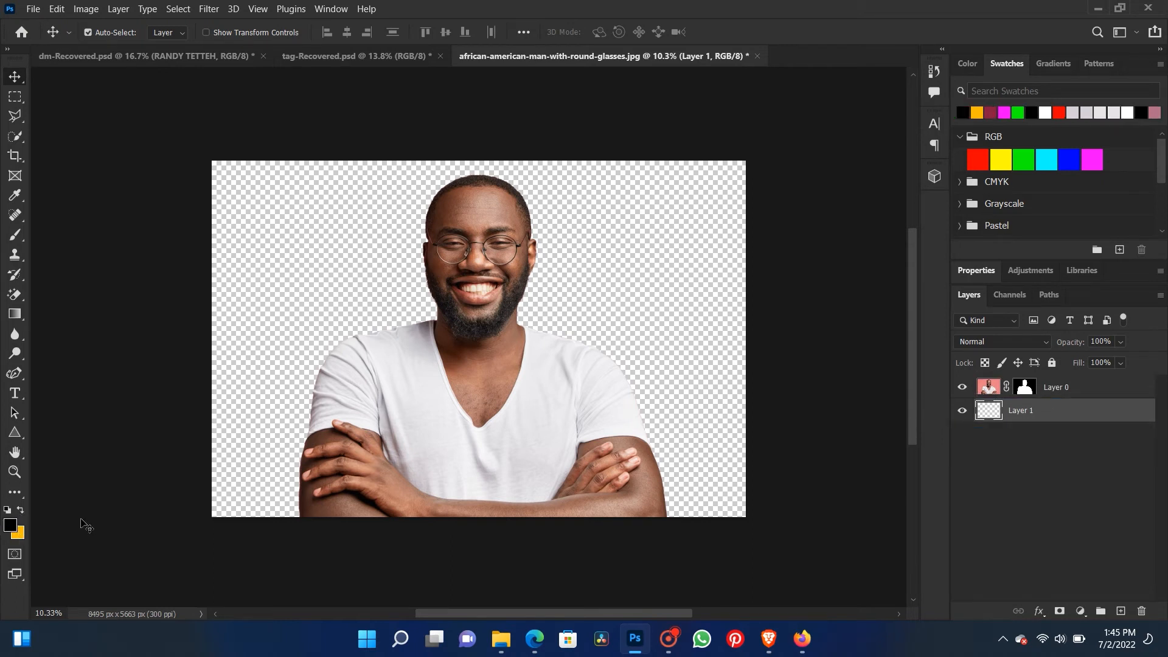
key("alt+BackSpace")
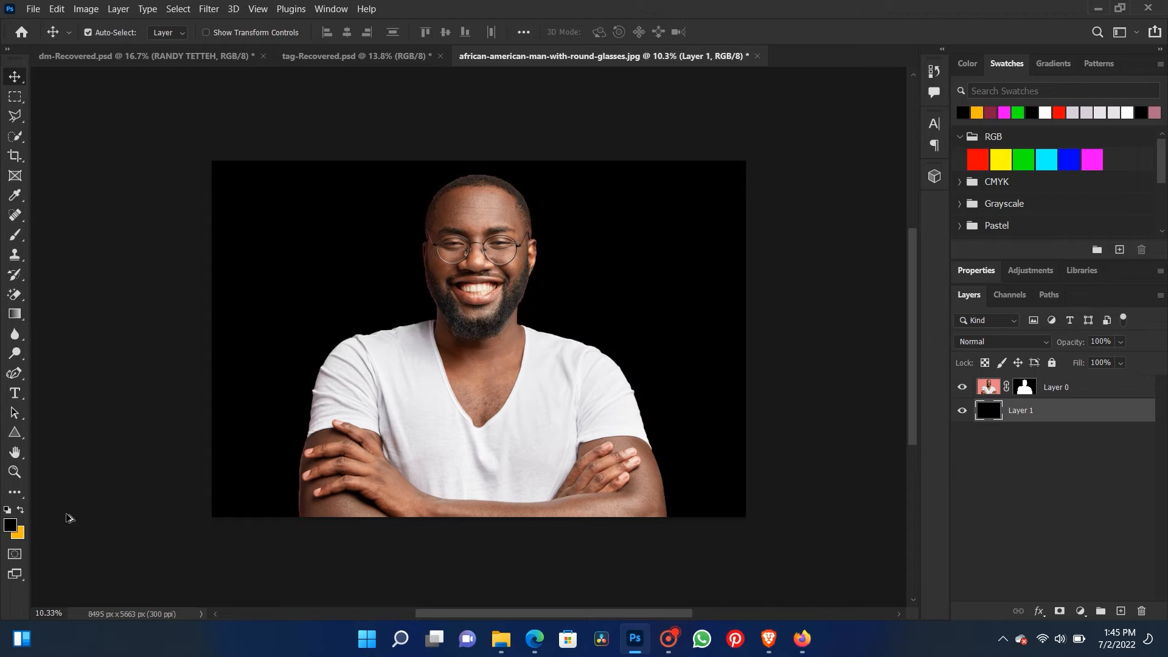
- Inspect the edges of the man's cut-out against the black background
scroll(414, 323, "up", 1)
scroll(464, 316, "up", 1)
scroll(464, 315, "down", 2)
scroll(464, 315, "up", 4)
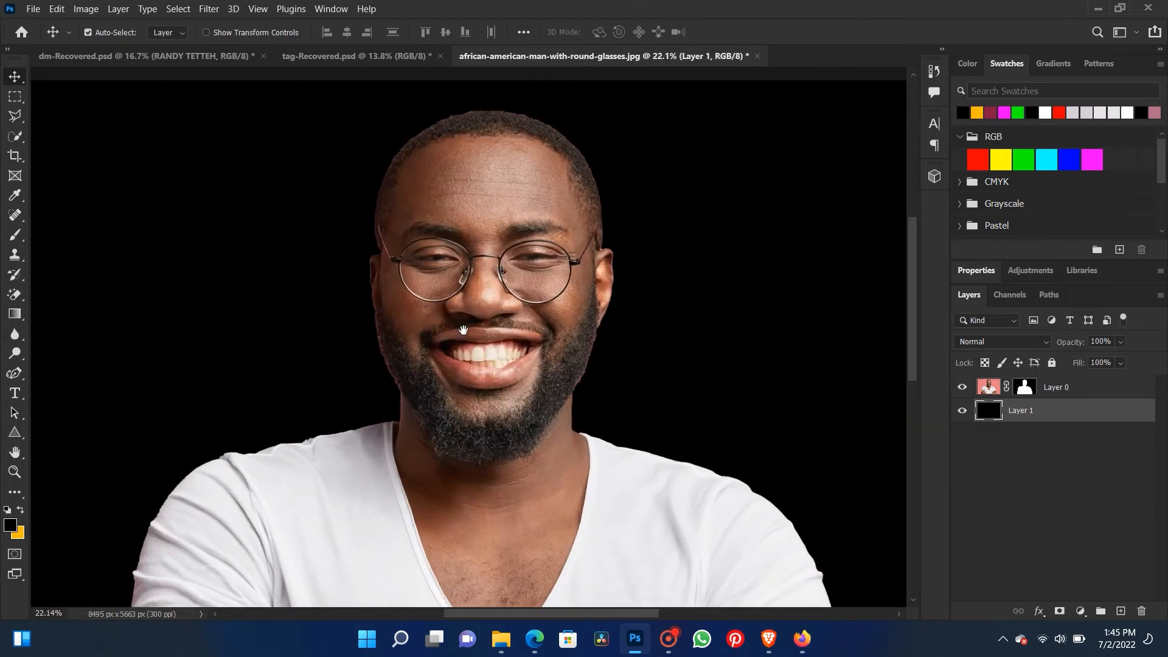
scroll(463, 330, "down", 4)
scroll(456, 332, "down", 1)
scroll(438, 341, "up", 2)
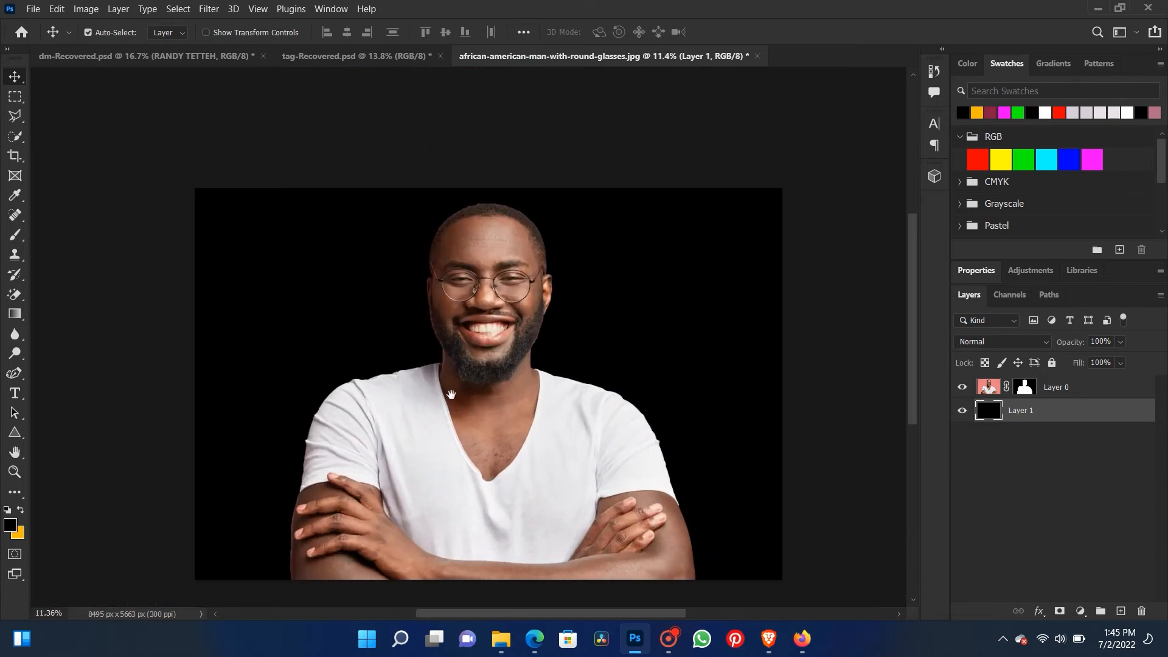
scroll(451, 395, "up", 1)
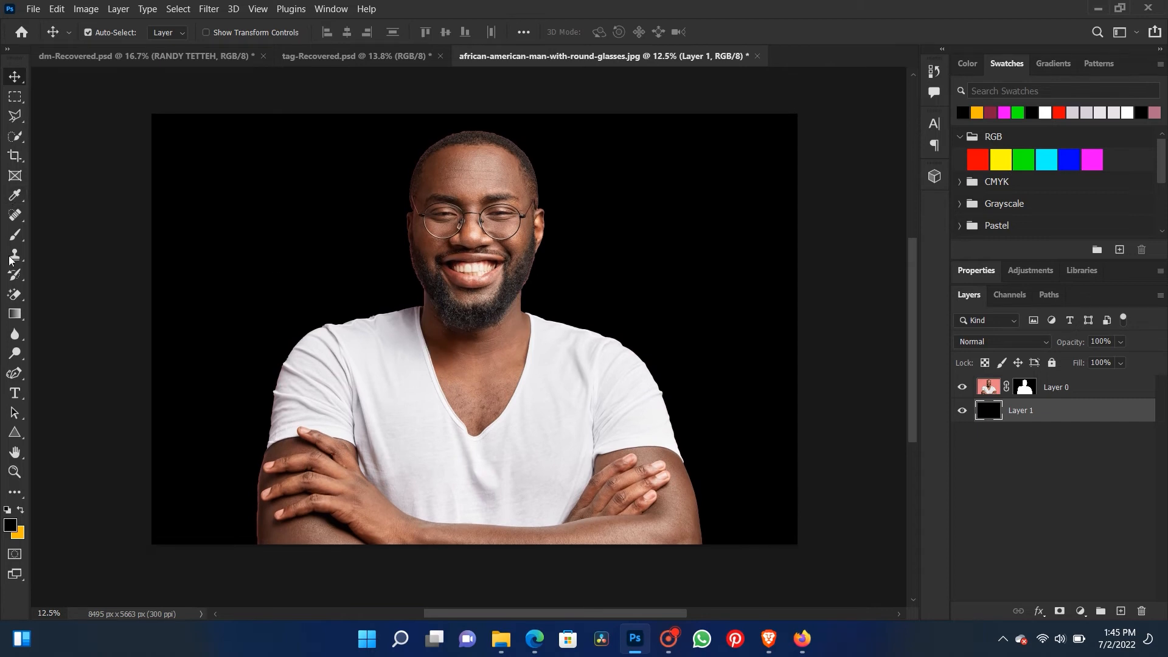
- Draw a triangle shape about 4052 px wide and 3509 px high over the man with the Triangle tool
right_click(14, 433)
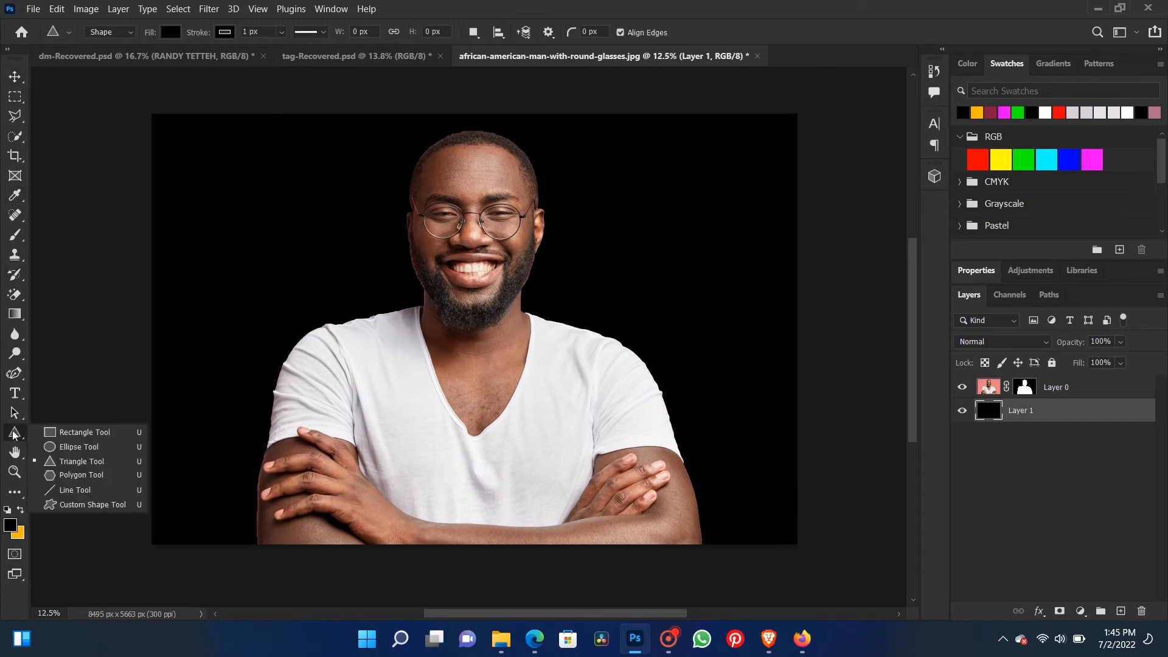
left_click(67, 462)
left_click_drag(365, 180, 738, 477)
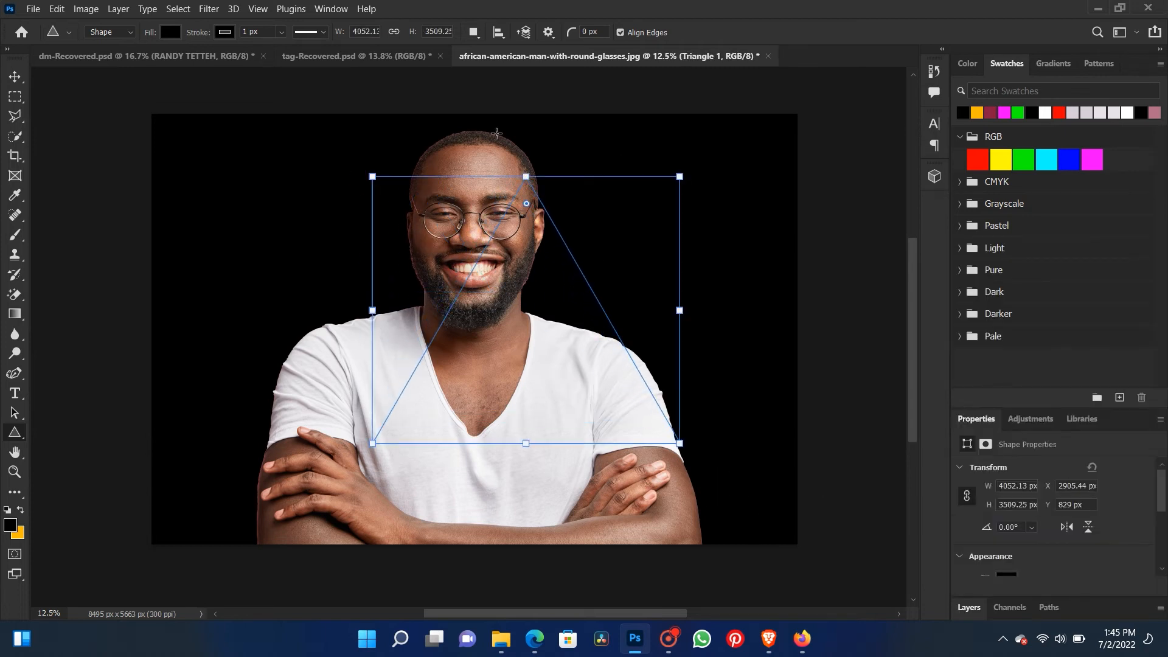
- Give the triangle no fill and a solid red stroke 81.09 px wide
left_click(165, 33)
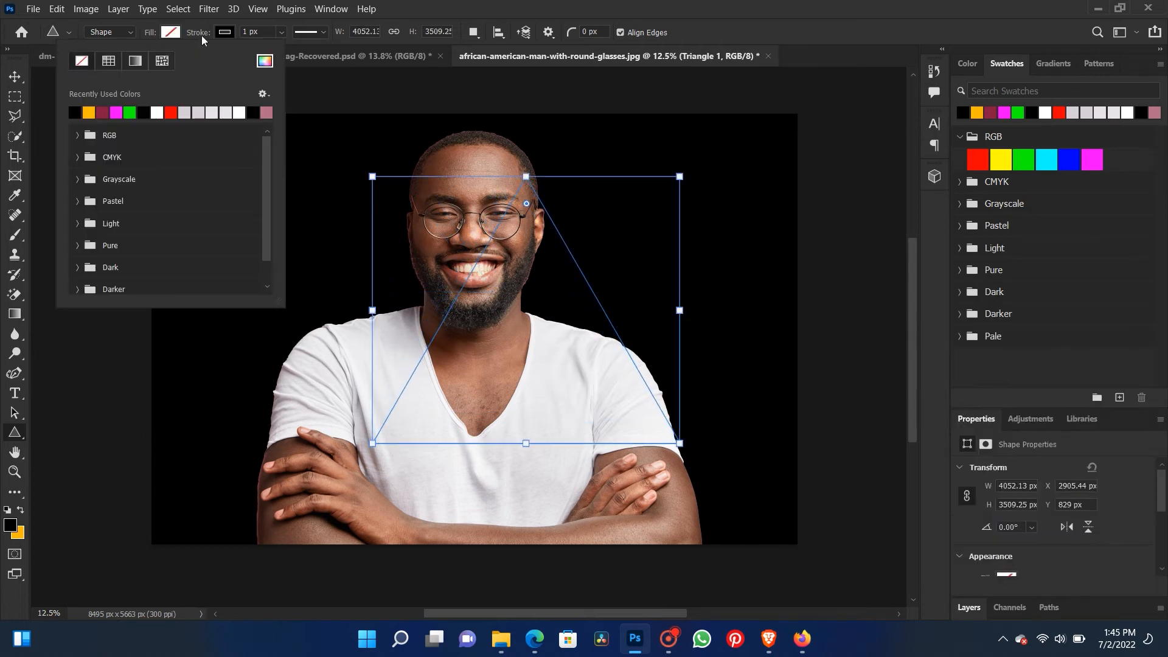
left_click(222, 32)
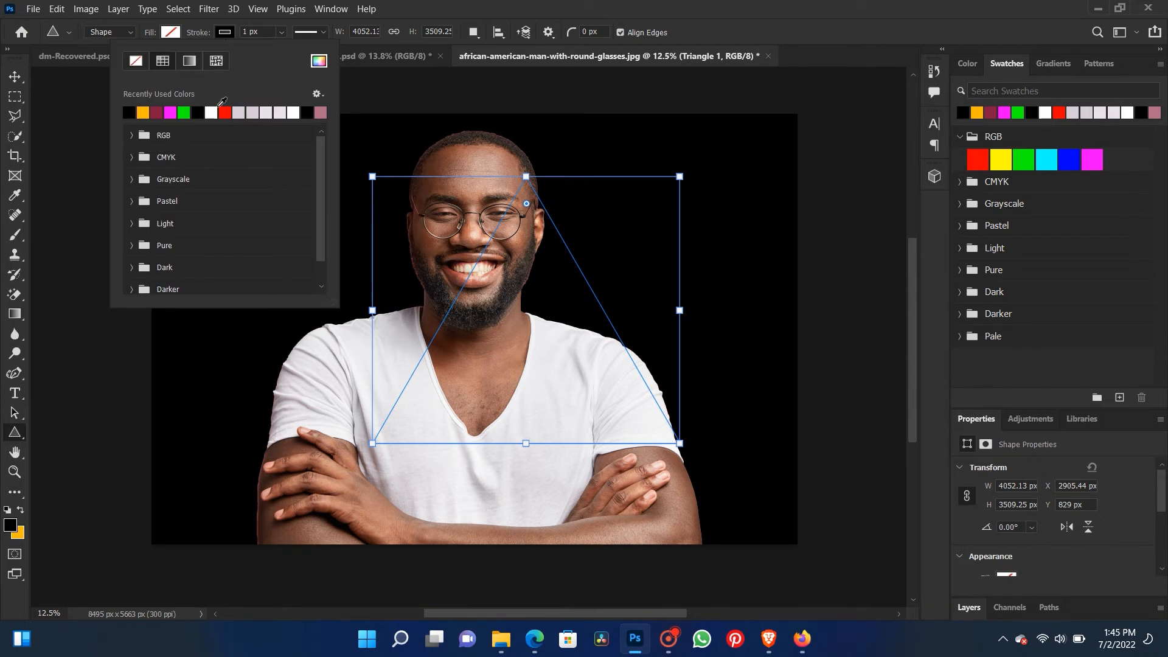
left_click(240, 111)
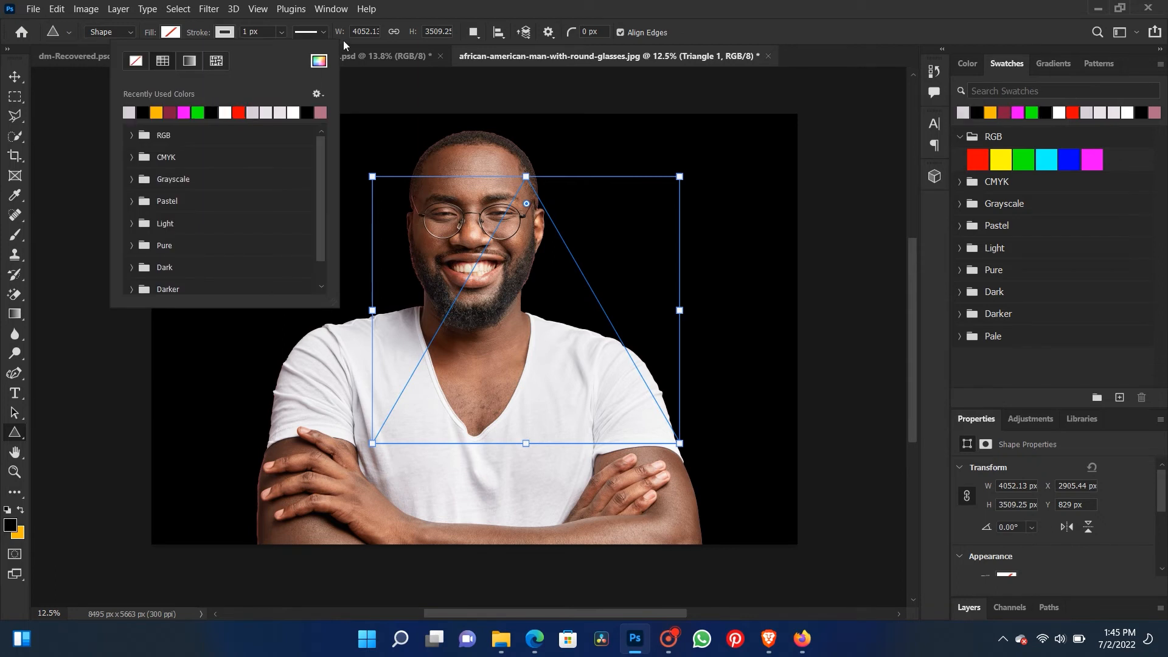
left_click(428, 26)
left_click(322, 27)
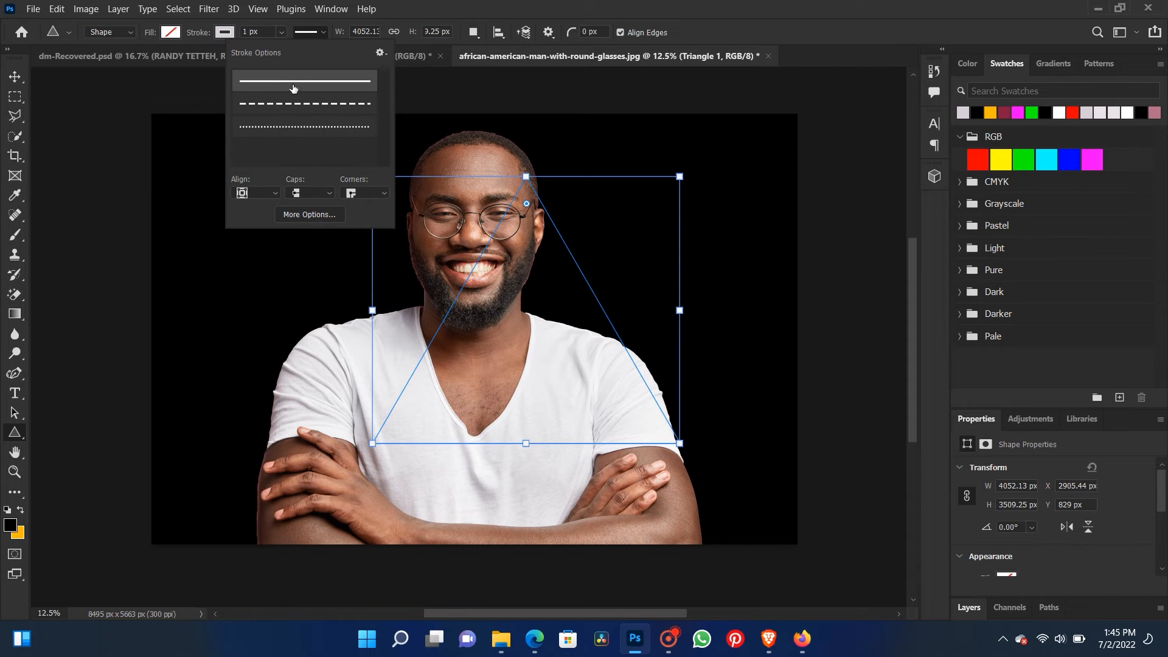
left_click(281, 32)
left_click_drag(274, 61, 308, 53)
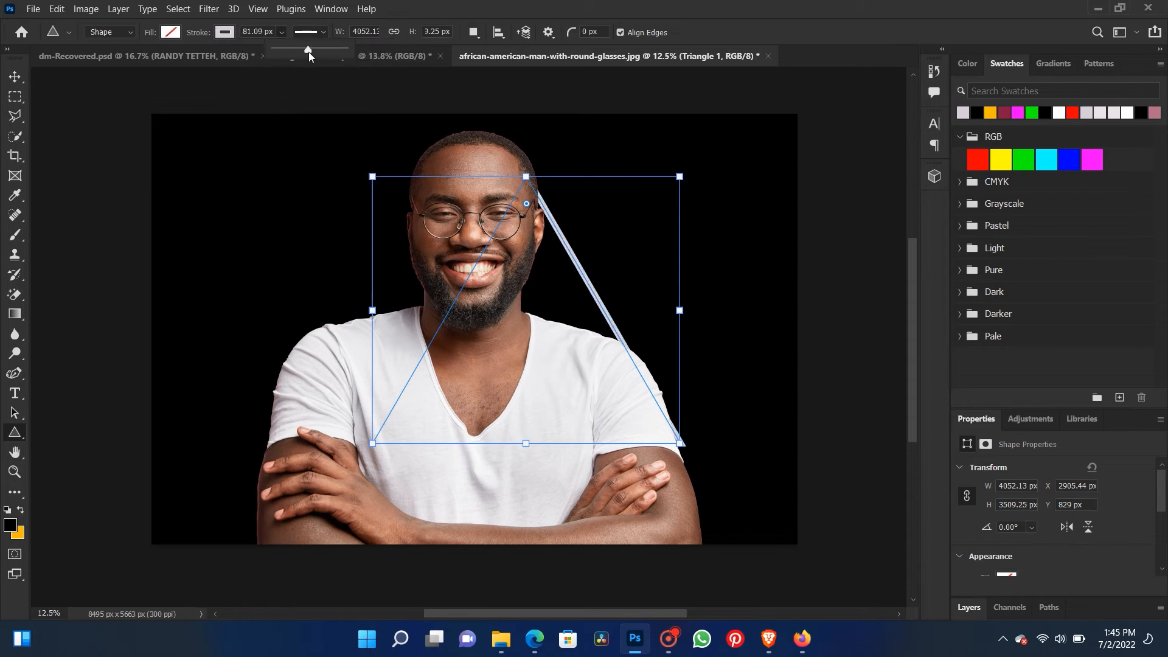
left_click(225, 32)
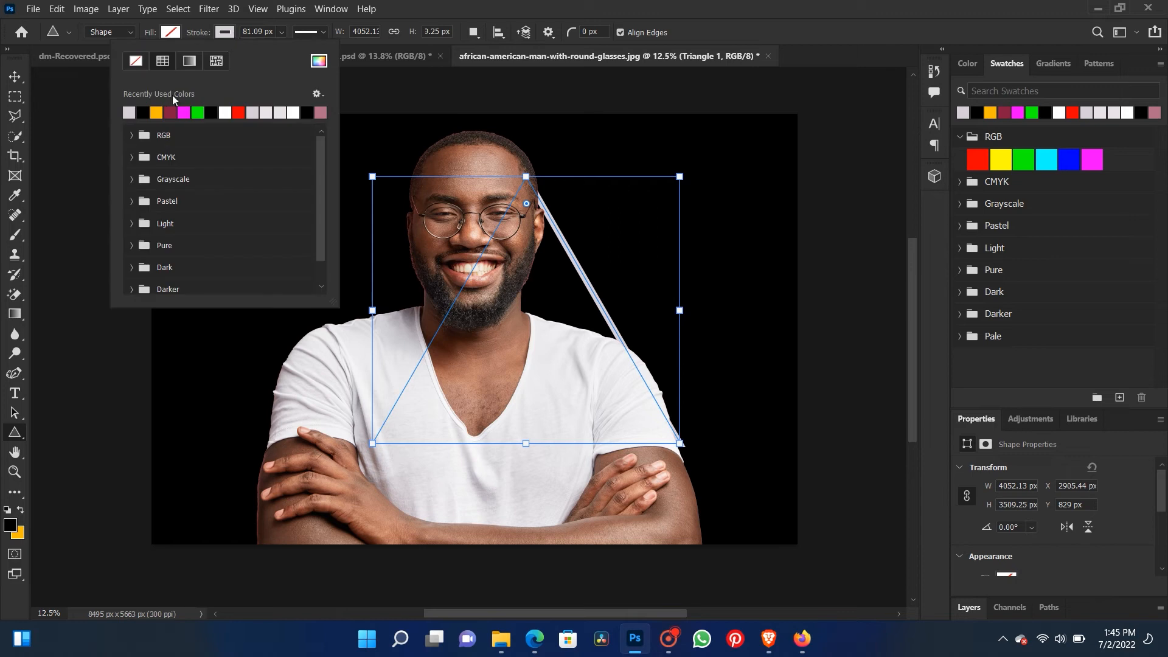
left_click(238, 112)
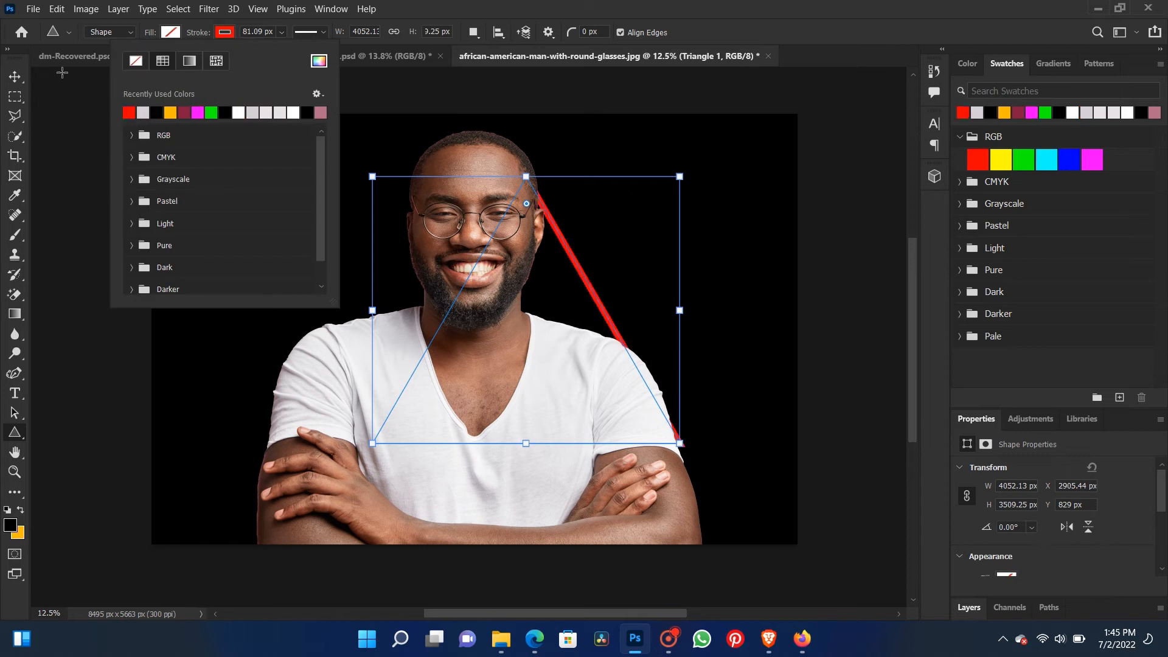
- Bring the triangle layer in front of the portrait layer and center the triangle horizontally over the man
left_click(16, 76)
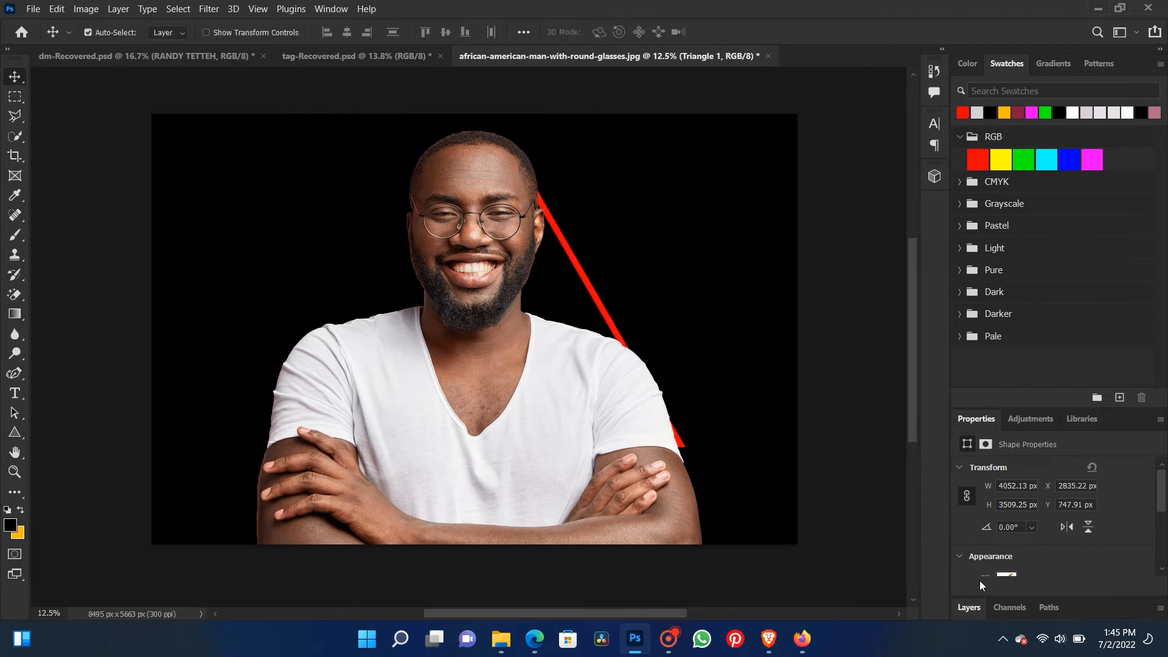
left_click(976, 605)
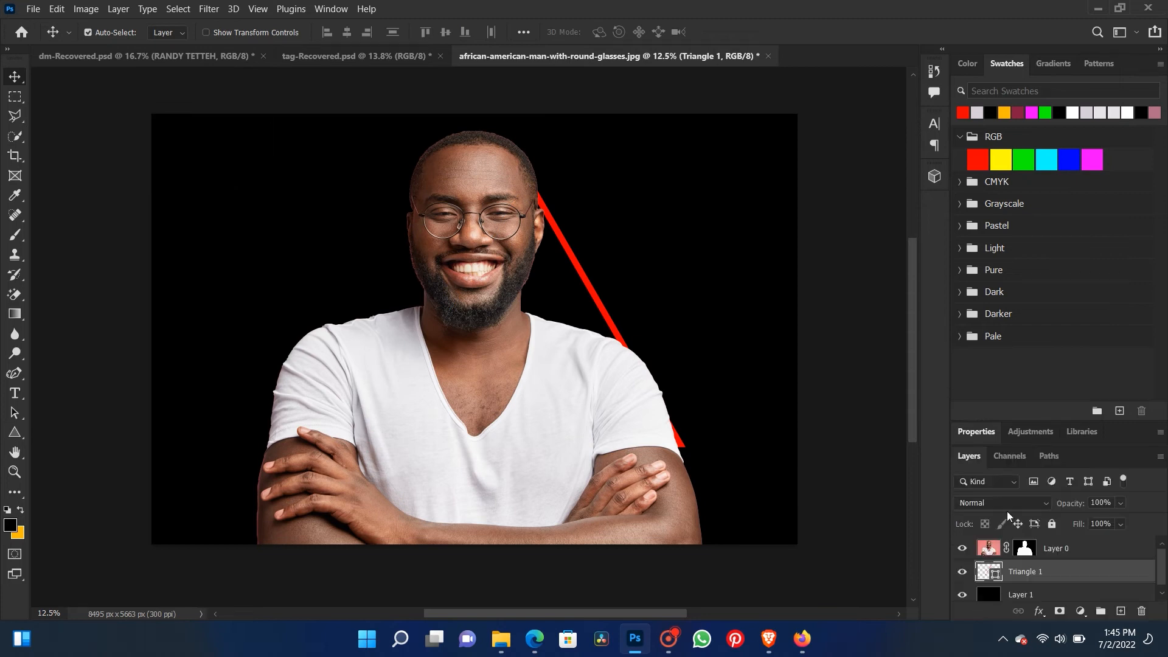
left_click_drag(1062, 420, 1049, 278)
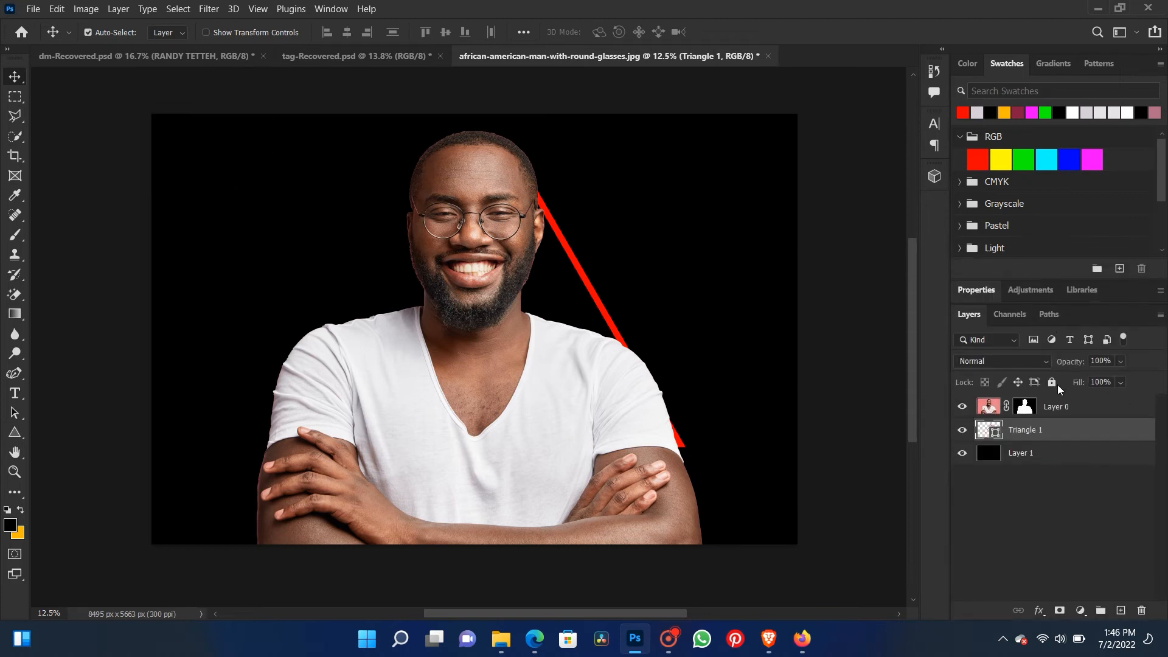
left_click_drag(1069, 437, 1078, 405)
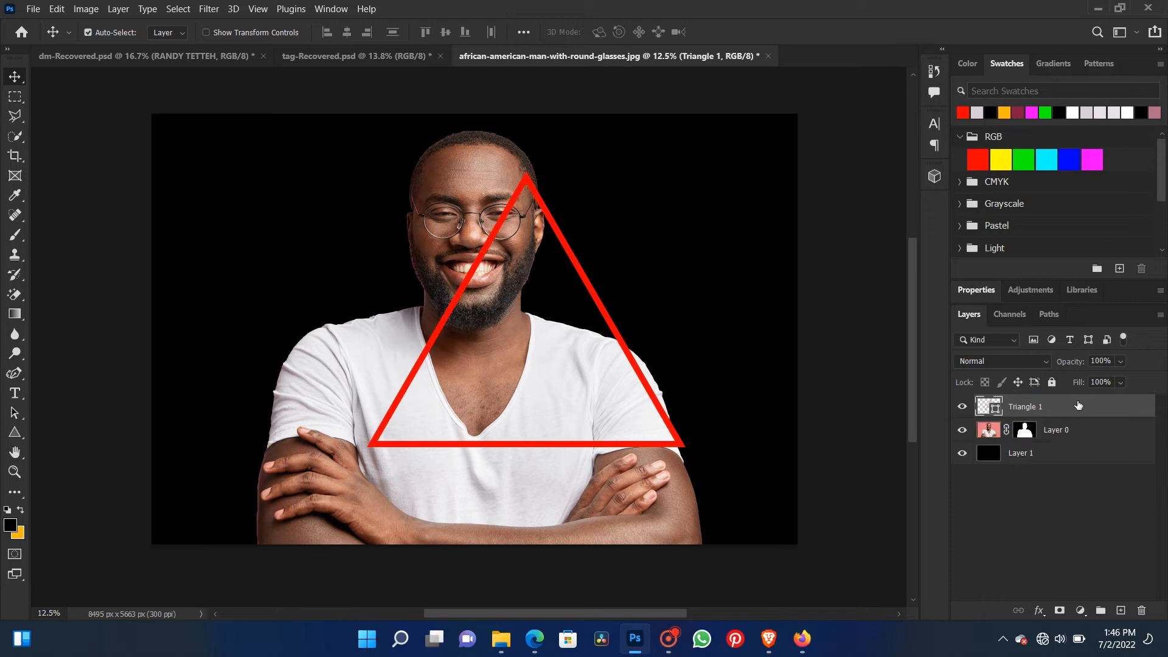
left_click_drag(585, 284, 549, 292)
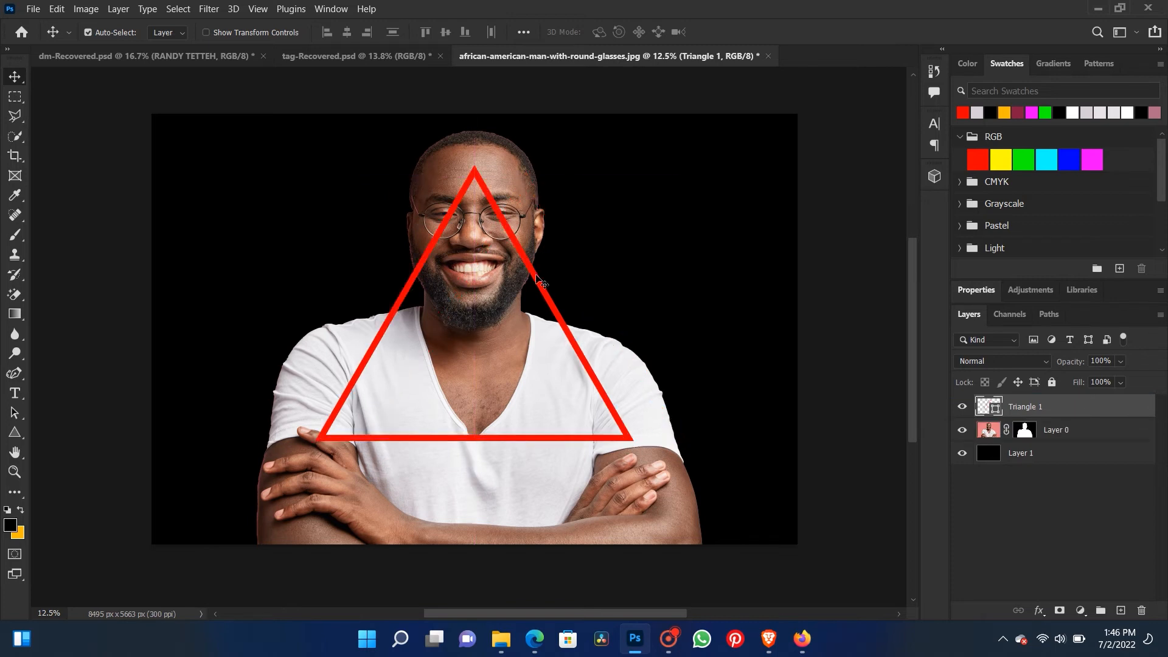
- Scale the portrait layer down to 75.65% and position the man inside the triangle, resting on the canvas's lower edge
scroll(535, 281, "down", 3)
left_click(511, 236)
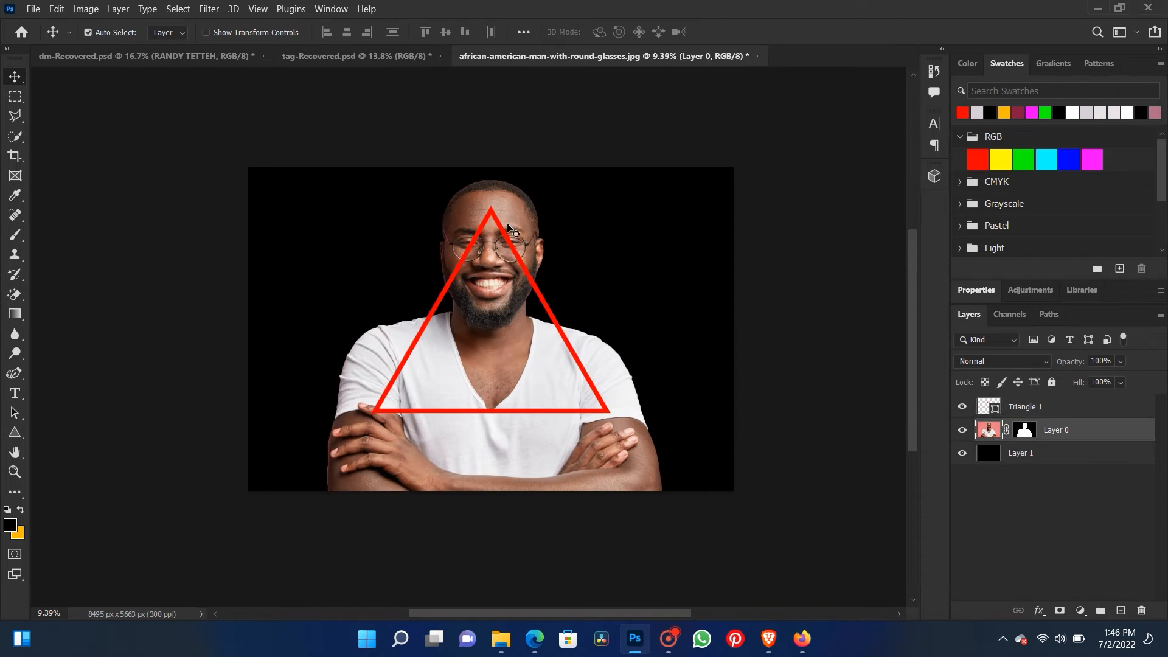
key("ctrl+t")
left_click_drag(734, 166, 631, 235)
left_click_drag(463, 264, 522, 264)
left_click_drag(309, 486, 322, 477)
left_click_drag(464, 476, 457, 486)
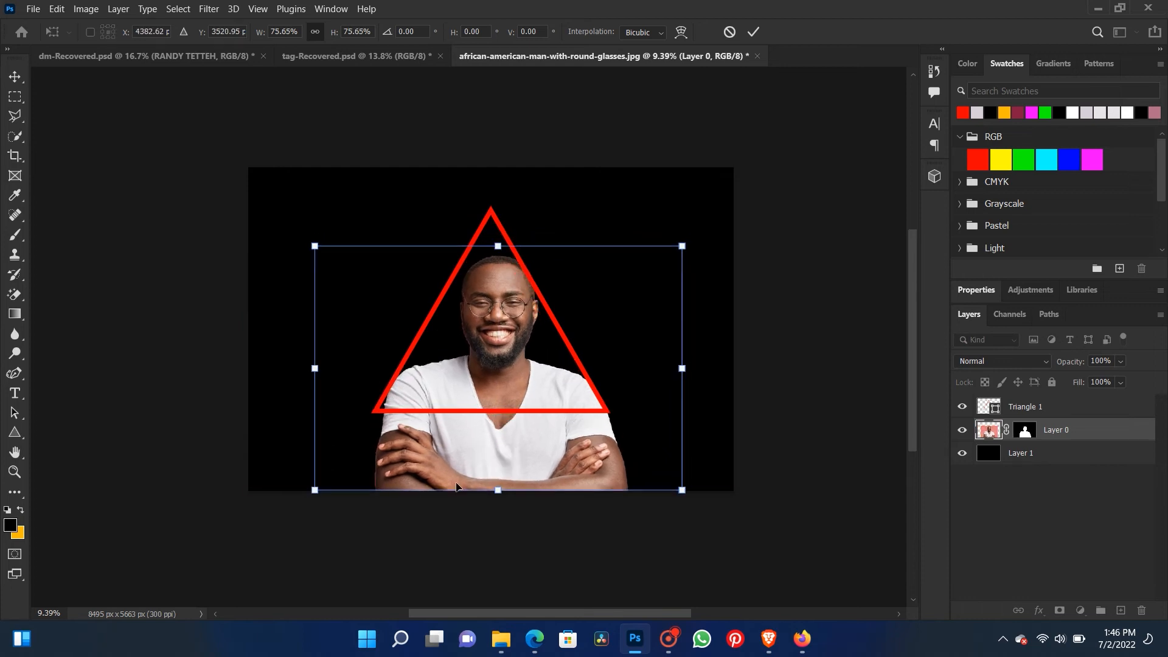
key("Return")
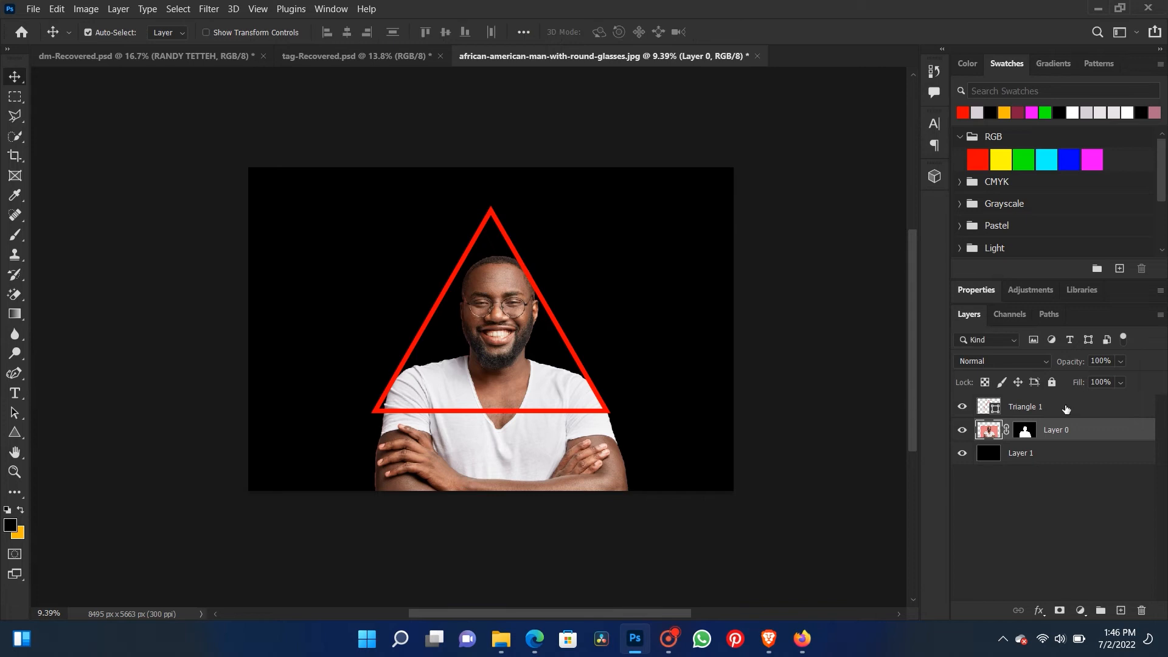
- Flip the red triangle vertically so it points downward
left_click(1021, 405)
key("ctrl+t")
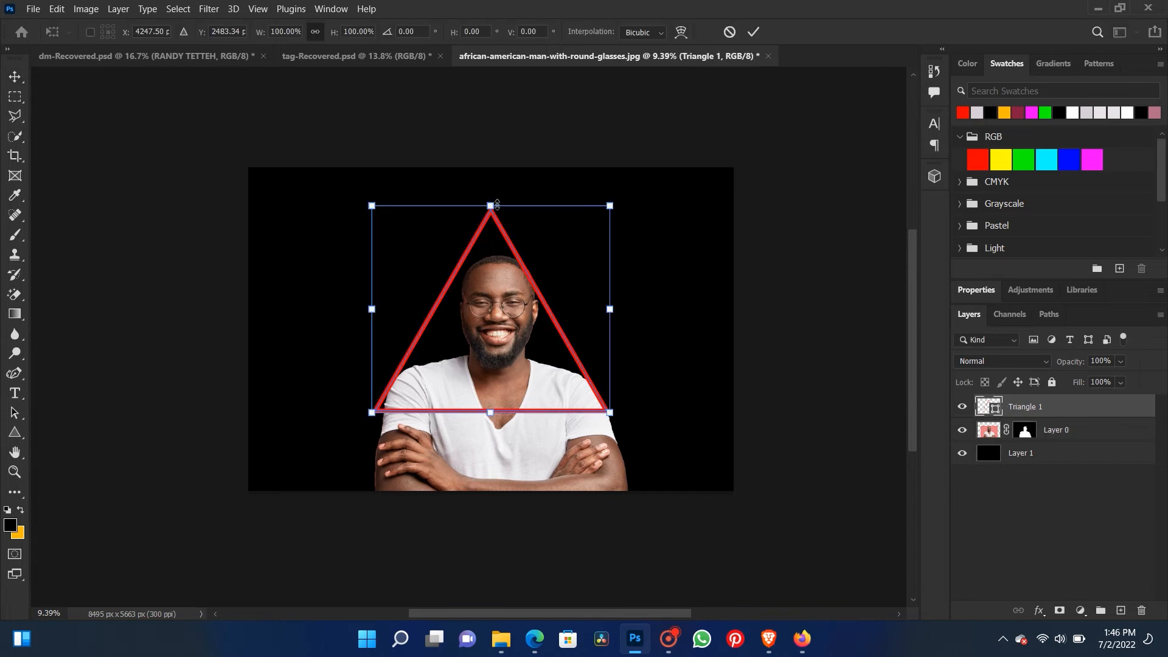
right_click(501, 274)
left_click(524, 583)
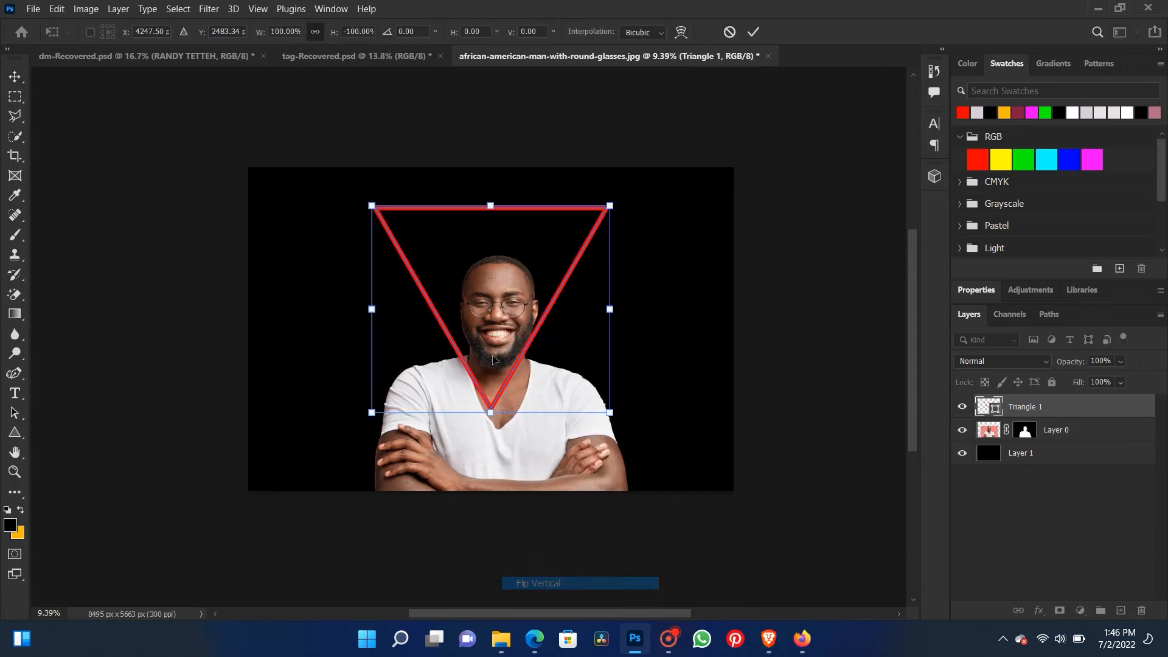
- Move the inverted triangle down and enlarge it so it frames the man's head and chest
left_click_drag(551, 315, 555, 356)
left_click_drag(610, 245, 638, 218)
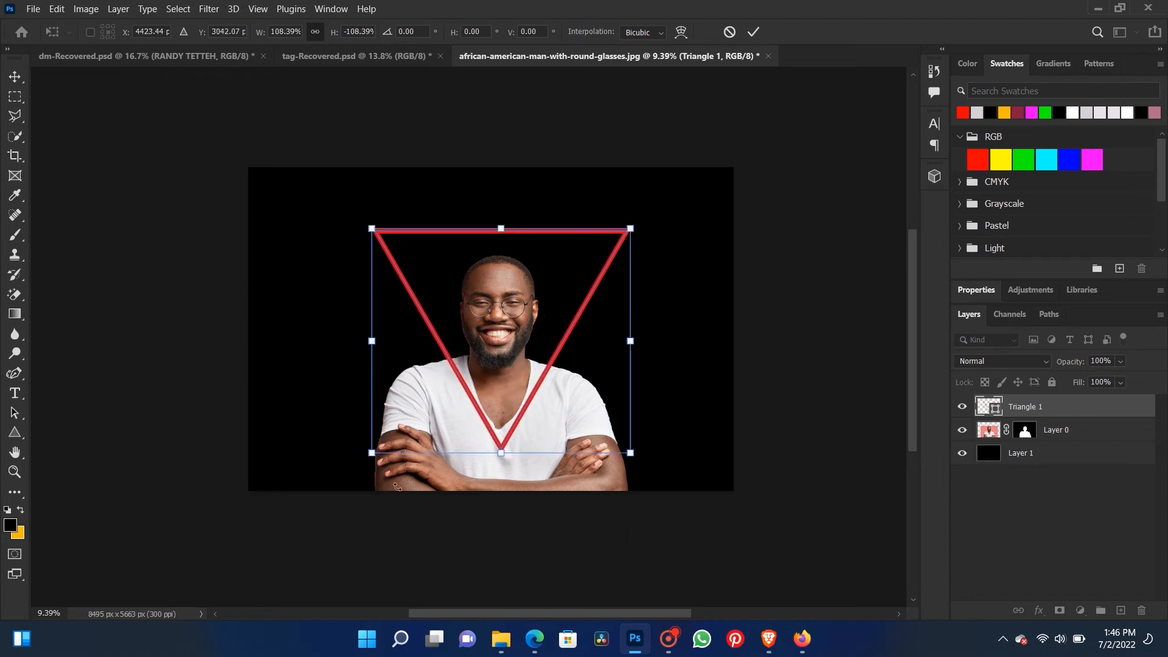
left_click_drag(380, 456, 357, 471)
key("Return")
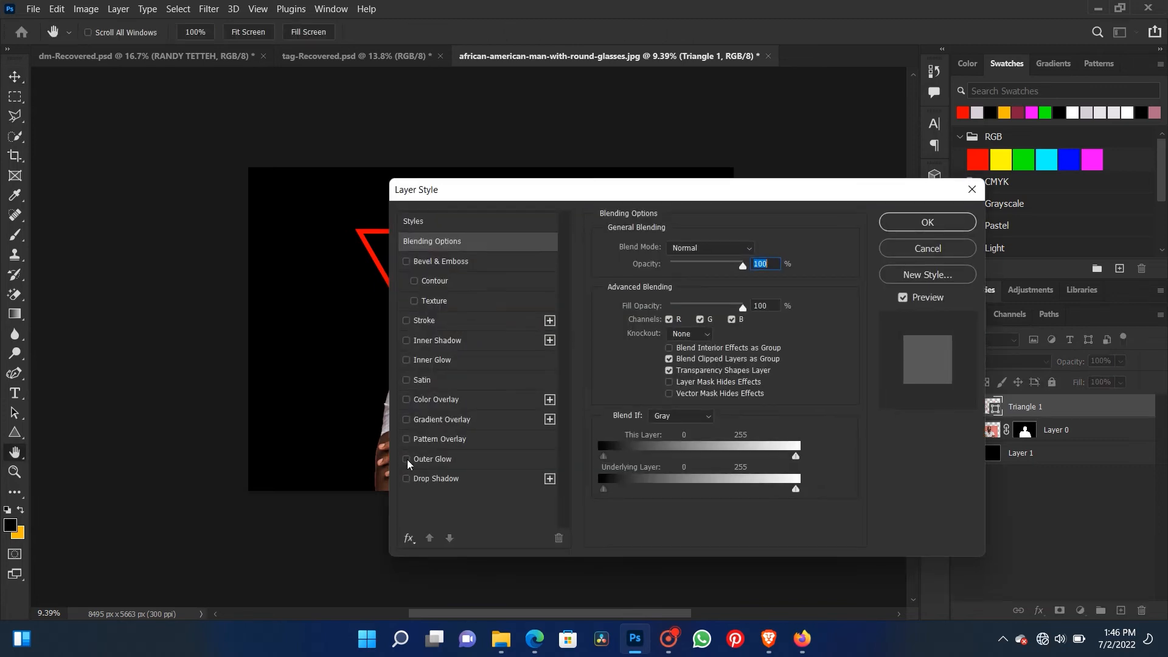
- Add an Outer Glow effect to the triangle layer and set the glow color to pure red, ff0000
left_click(406, 459)
left_click_drag(457, 194, 676, 180)
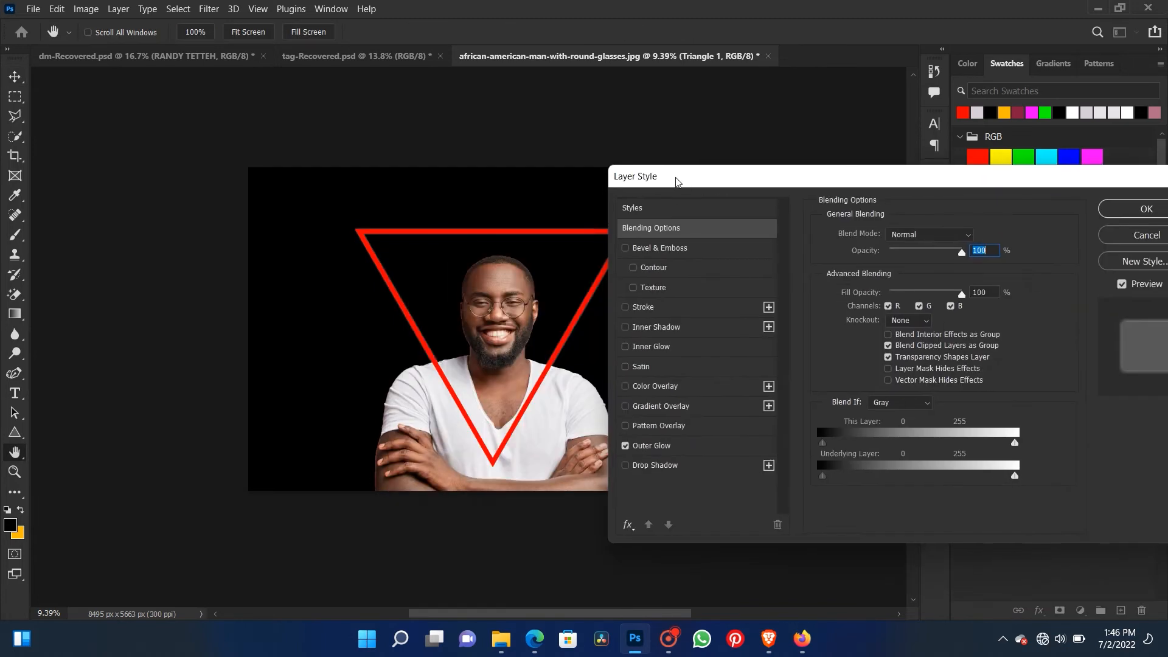
left_click(646, 447)
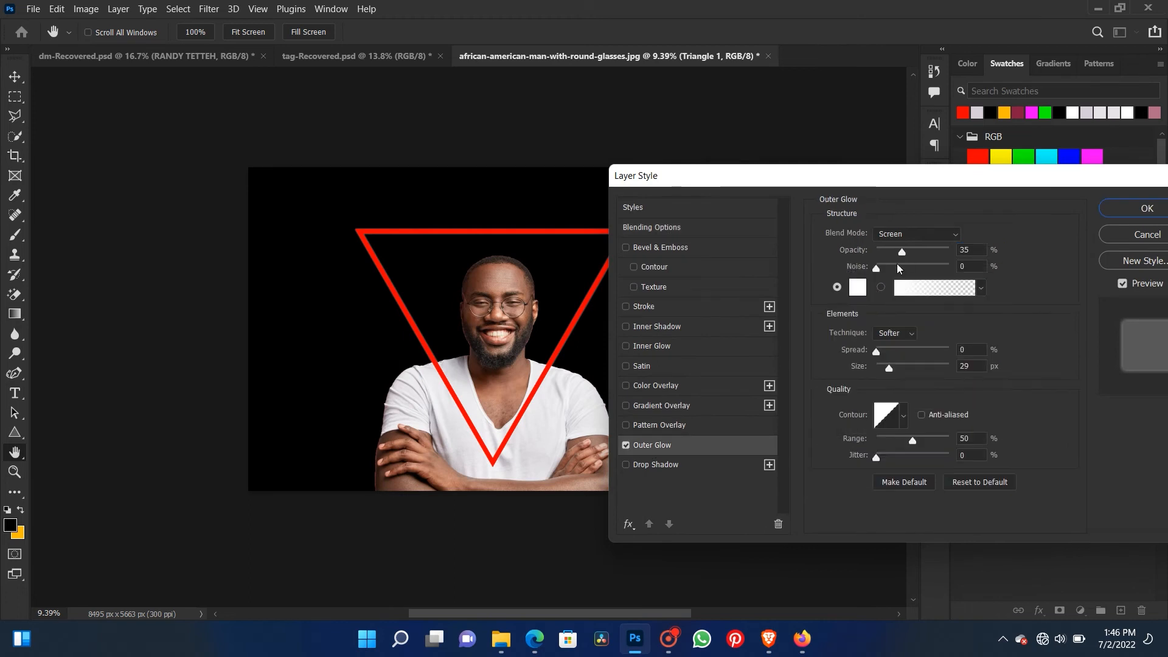
left_click(859, 287)
left_click(417, 337)
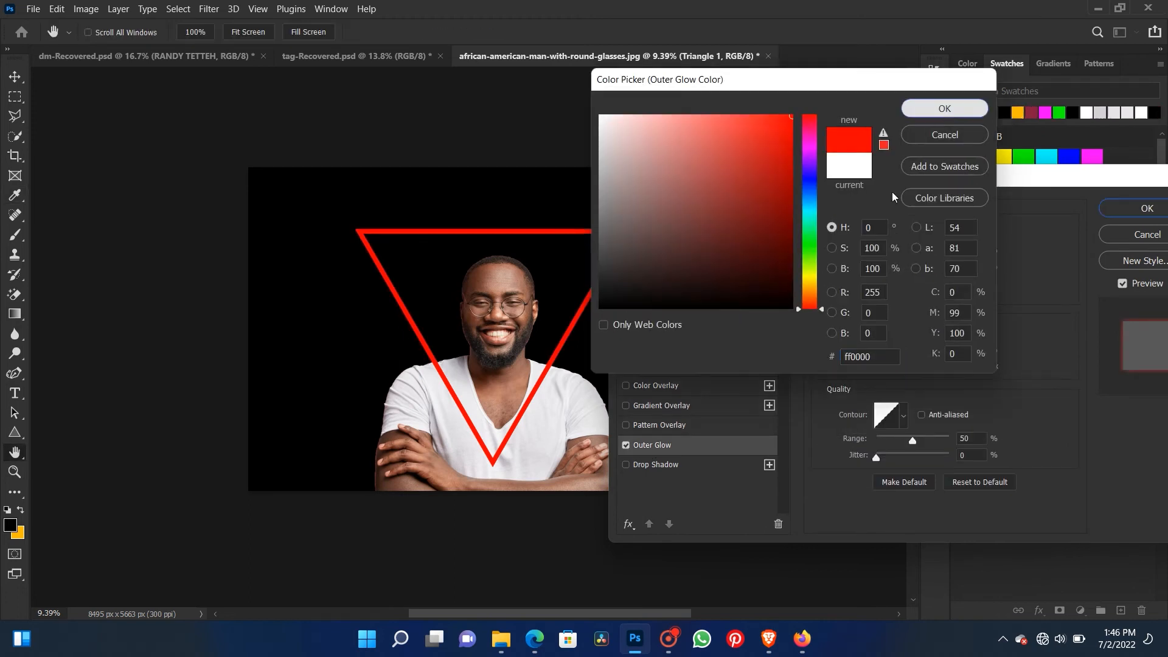
left_click(942, 110)
- Set the outer glow's opacity to 97% and its size to 250 px, and apply the layer style
left_click_drag(937, 257, 947, 255)
left_click_drag(889, 369, 956, 373)
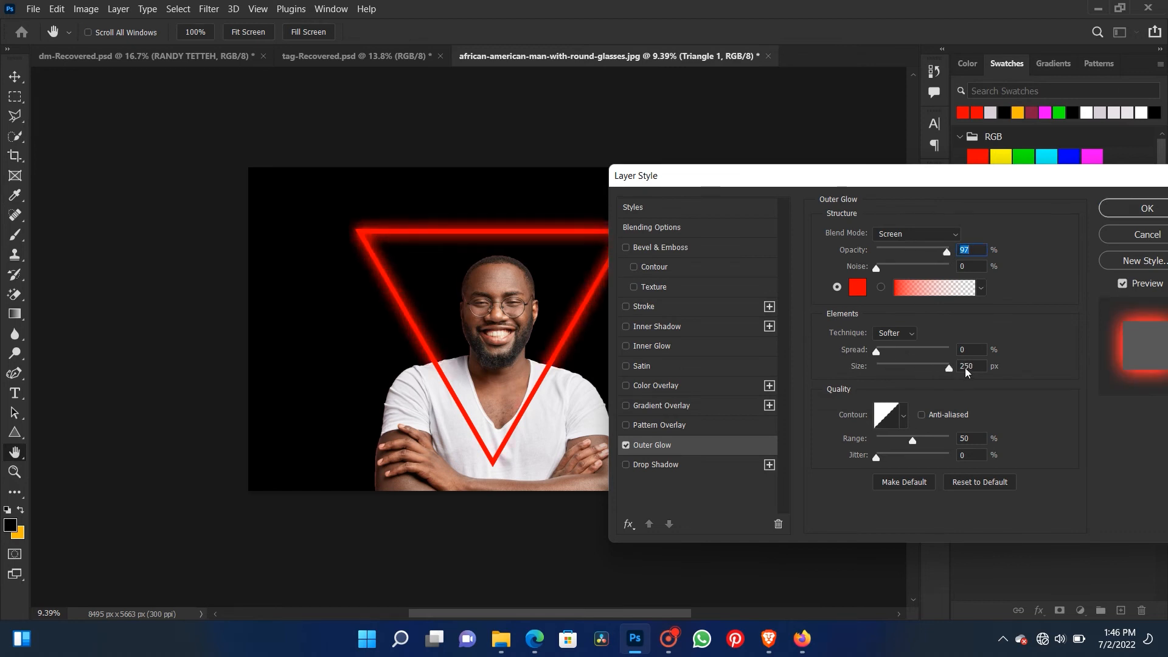
left_click_drag(965, 368, 966, 369)
left_click_drag(1011, 176, 926, 117)
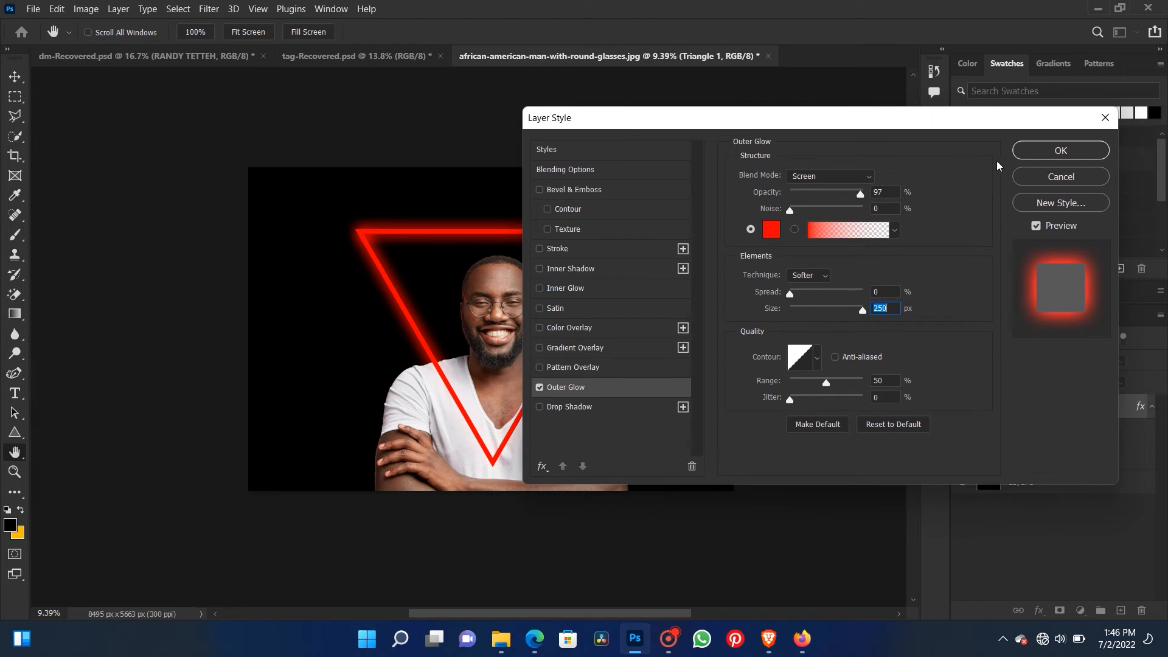
left_click(1060, 150)
- Add a Drop Shadow effect to the triangle layer with the yellow shadow color eaff00
scroll(553, 462, "up", 1)
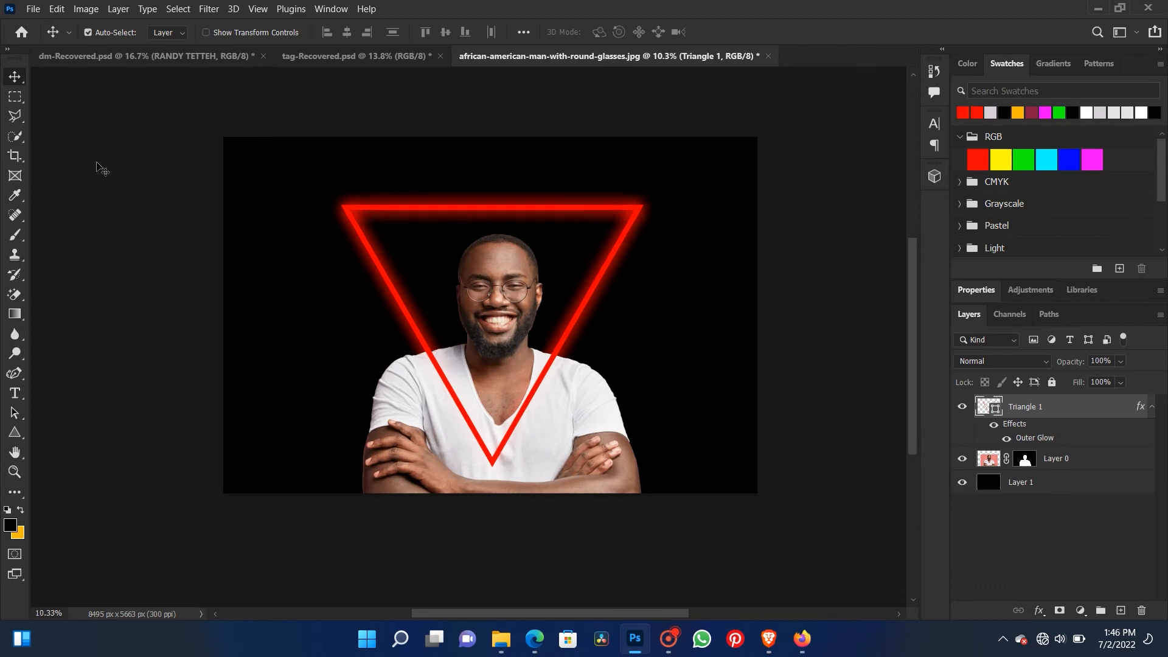
left_click(14, 96)
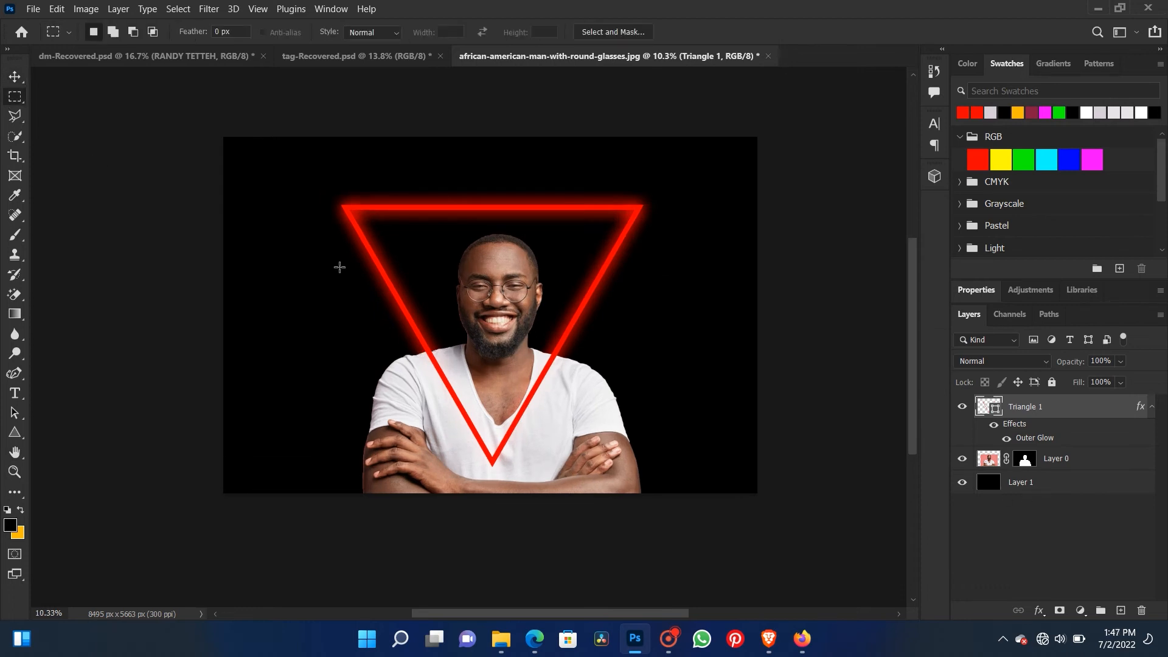
double_click(938, 419)
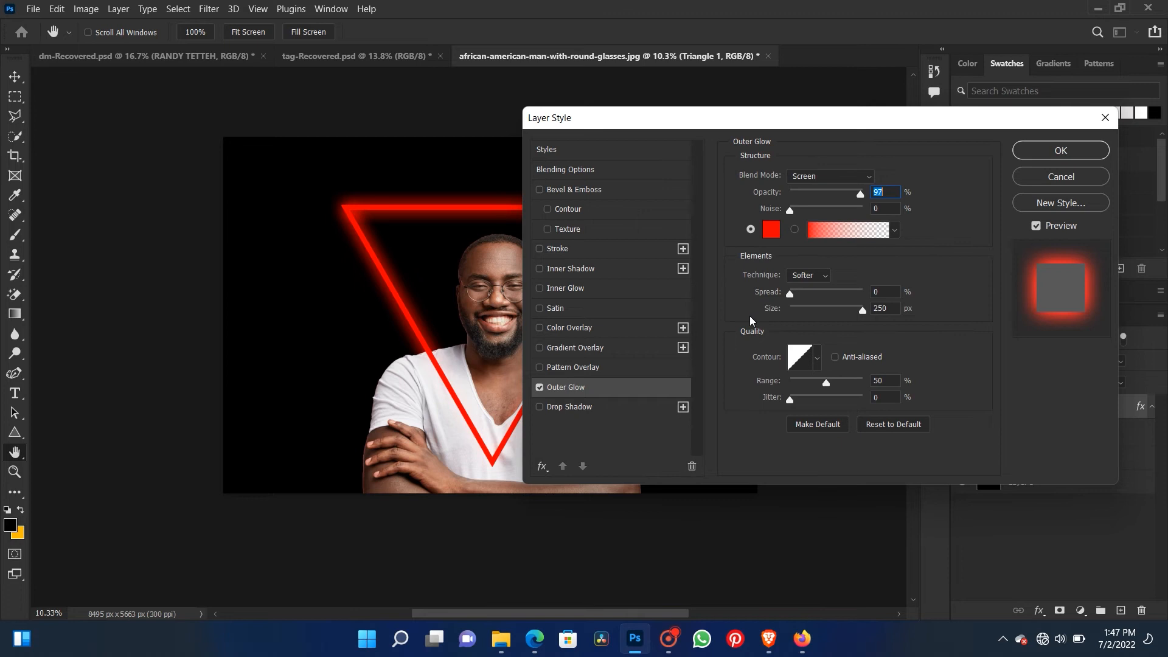
left_click(550, 407)
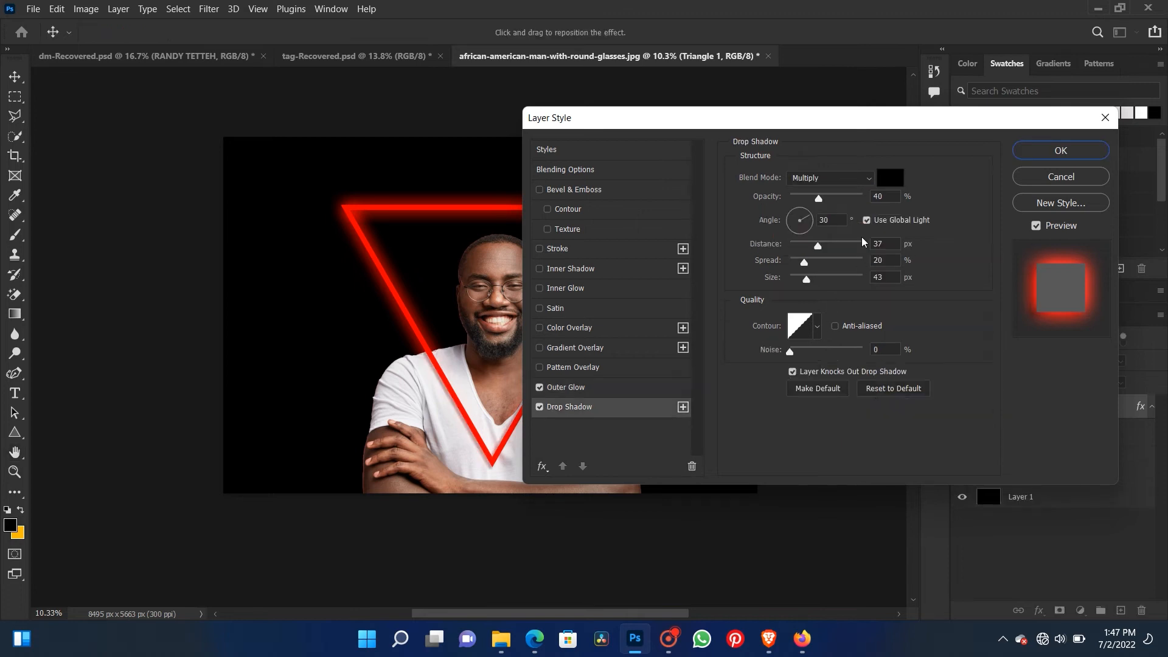
left_click(889, 186)
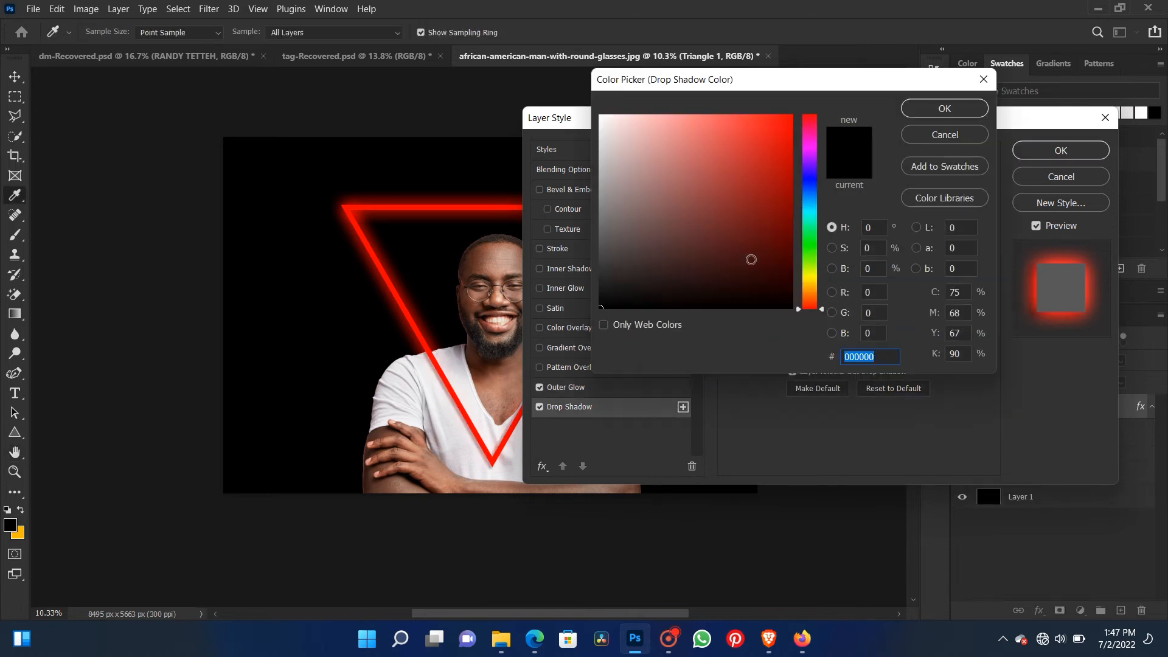
type("ec0000")
left_click_drag(815, 181, 802, 108)
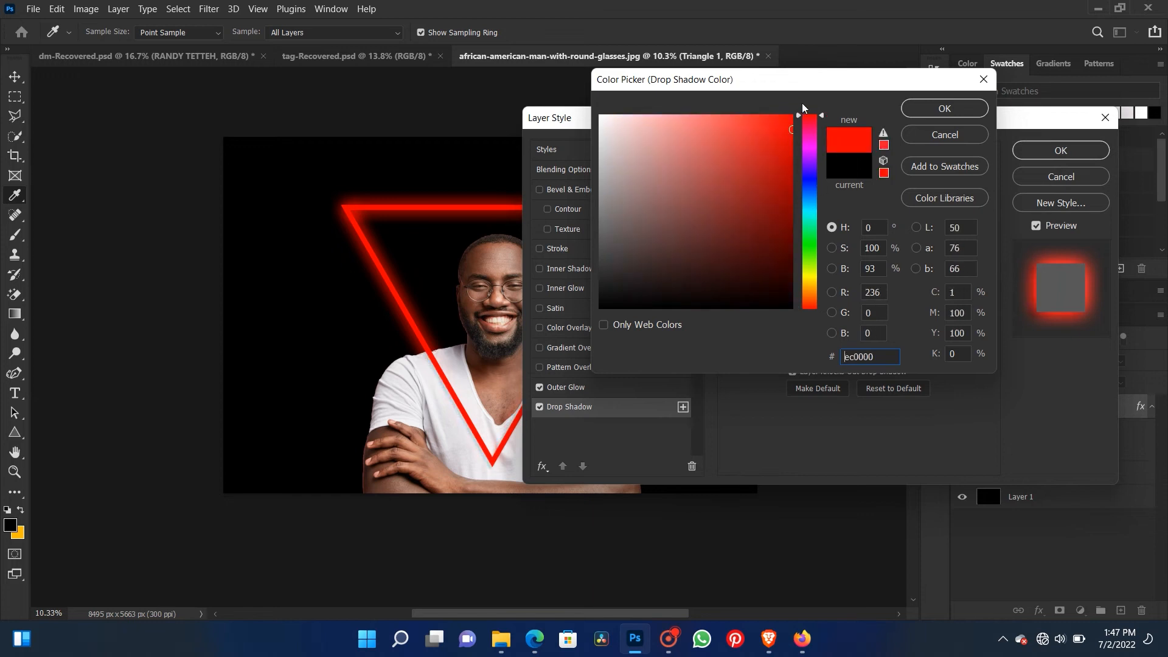
mouse_move(764, 144)
left_mouse_down()
mouse_move(797, 119)
mouse_move(812, 150)
mouse_move(809, 128)
mouse_move(810, 286)
mouse_move(812, 275)
left_mouse_up()
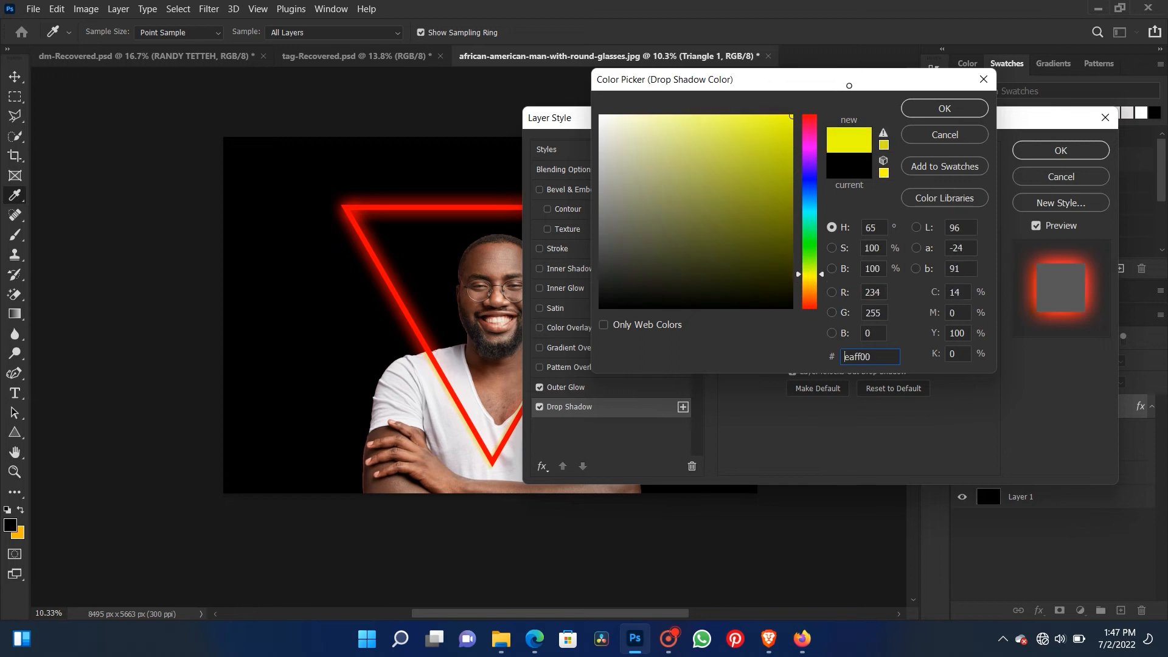
left_click(944, 108)
left_click(1034, 150)
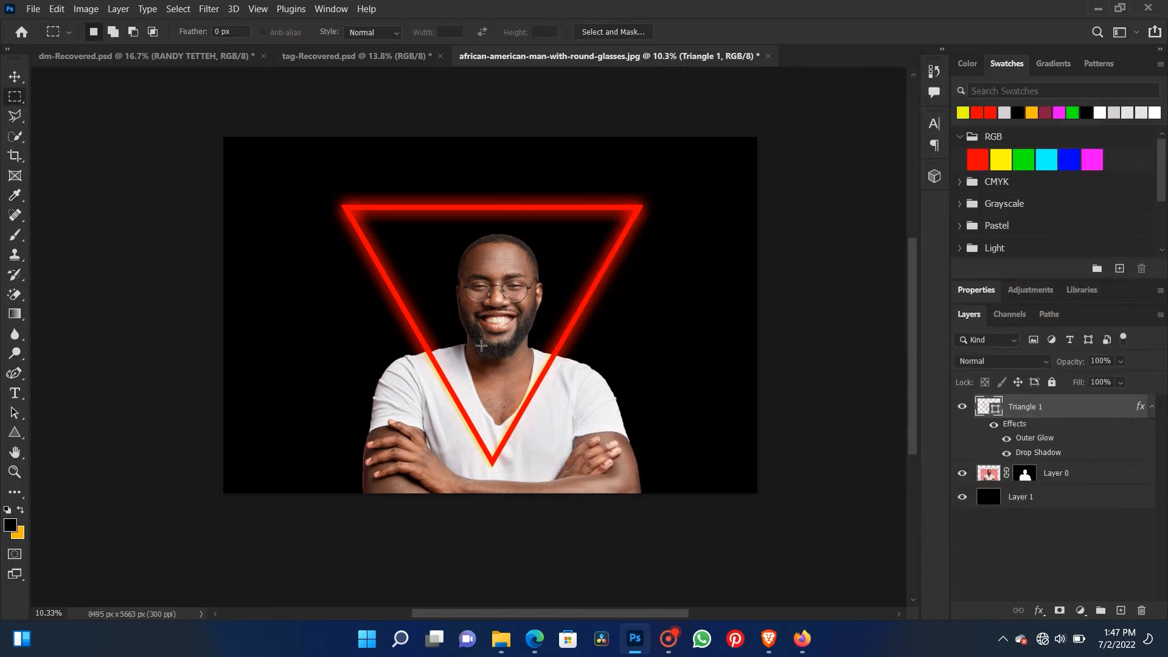
- Add a layer mask to the triangle layer and try hiding the lines over the man's shirt with a soft 700 px black brush
left_click(16, 77)
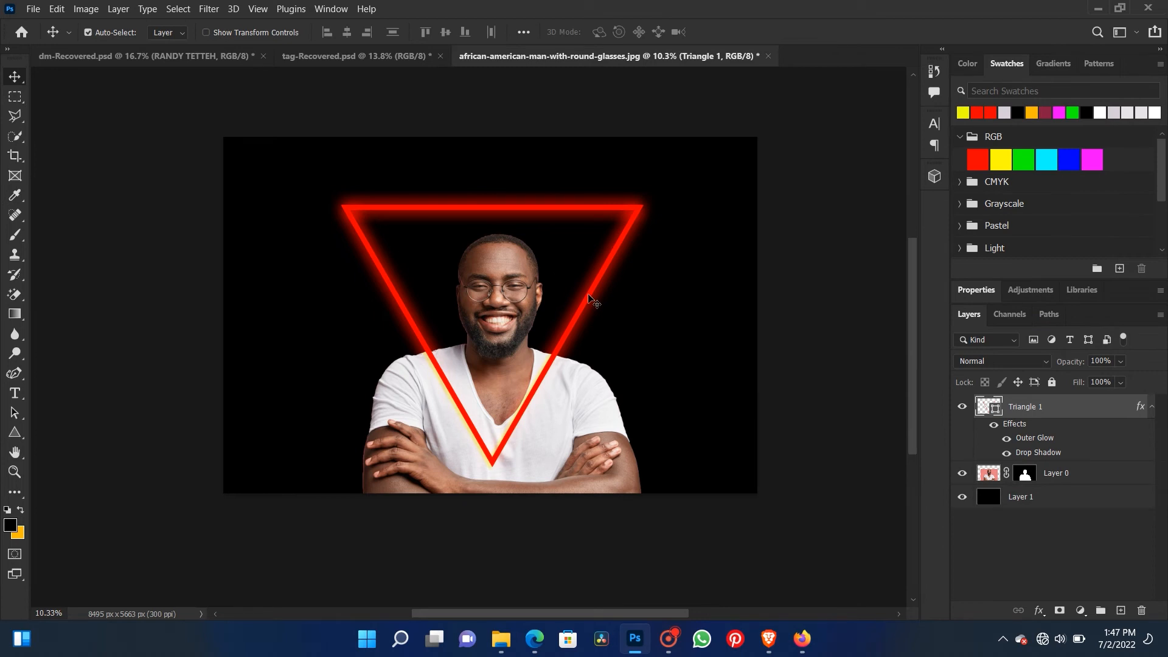
scroll(584, 316, "up", 3)
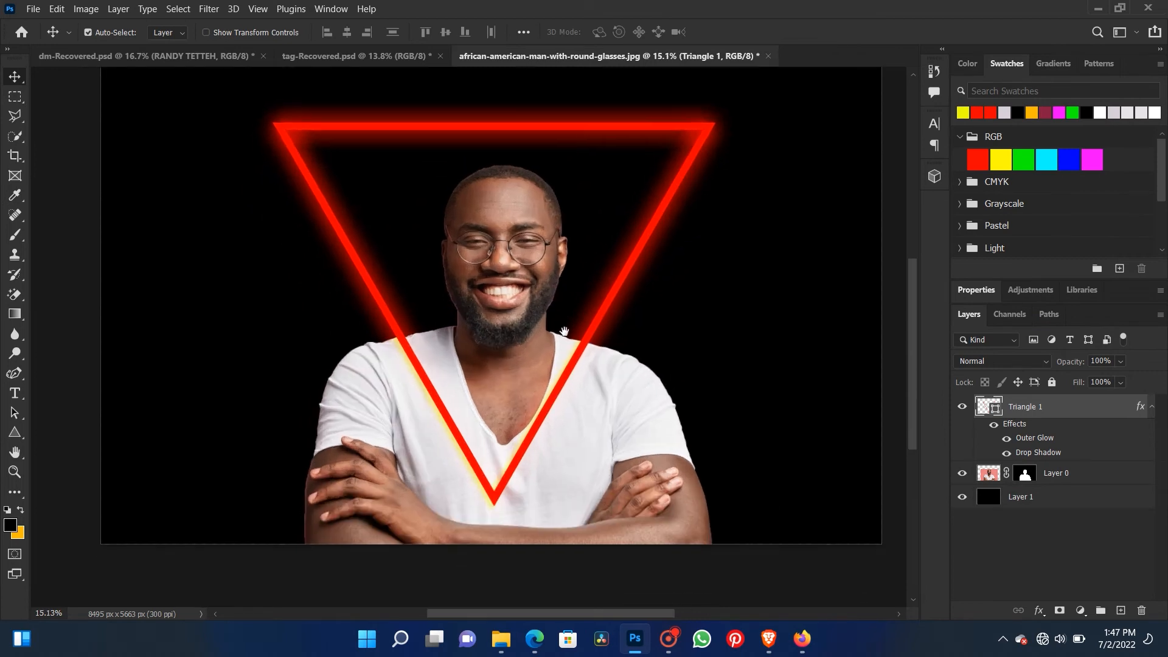
left_click_drag(565, 332, 563, 334)
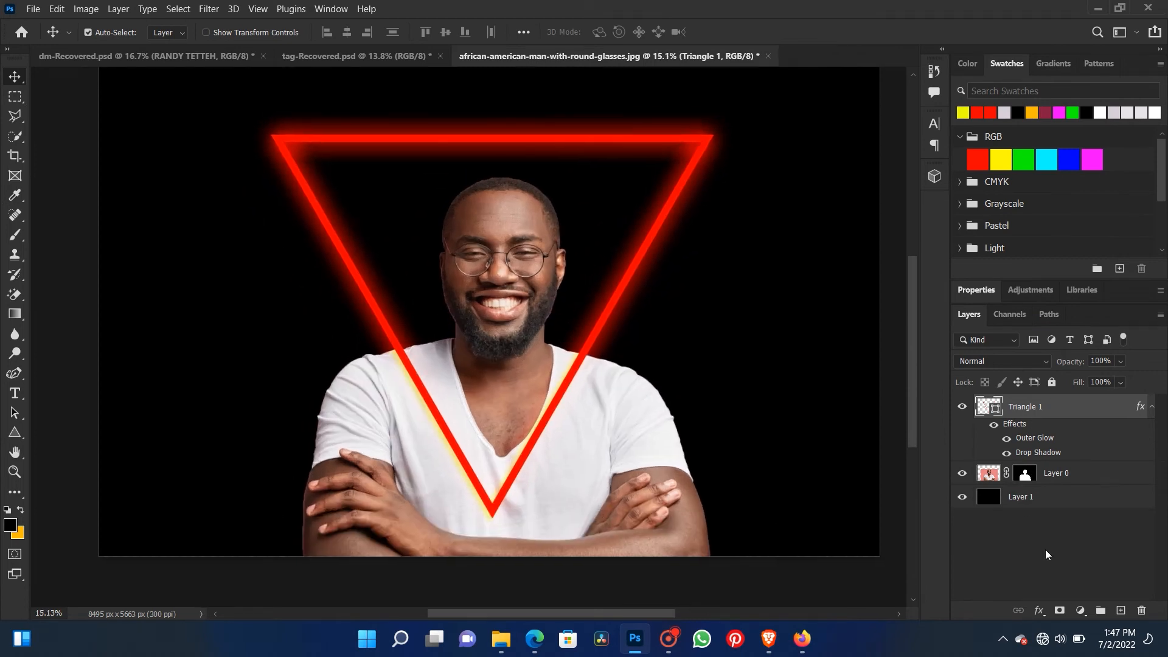
left_click(1059, 610)
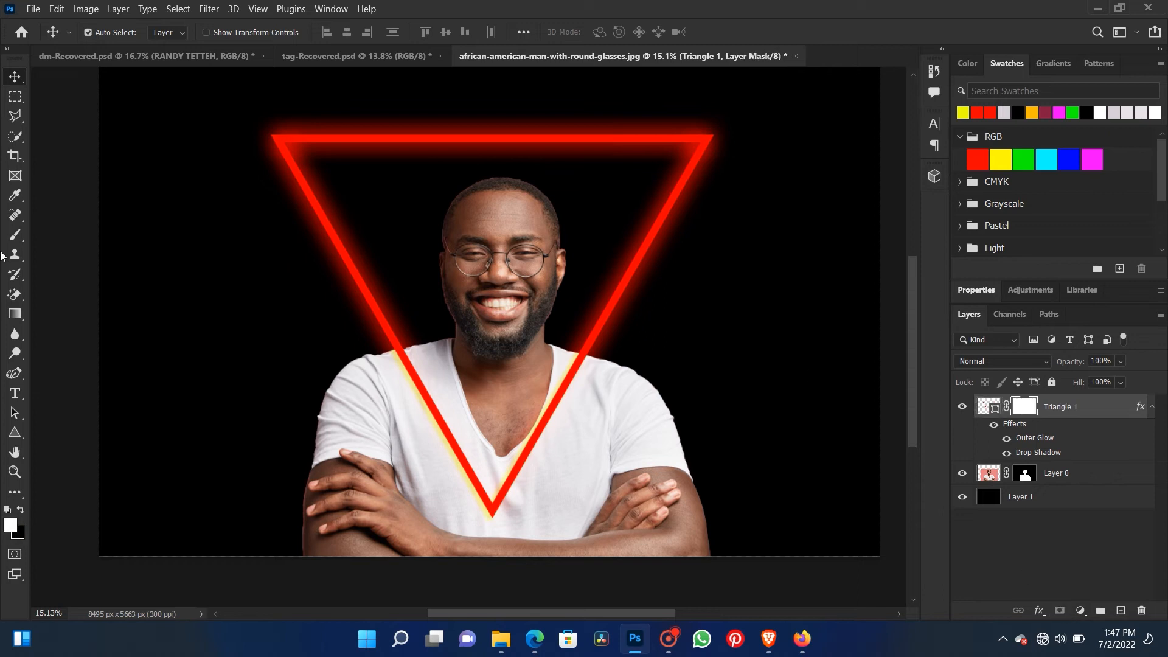
left_click(15, 234)
left_click(20, 510)
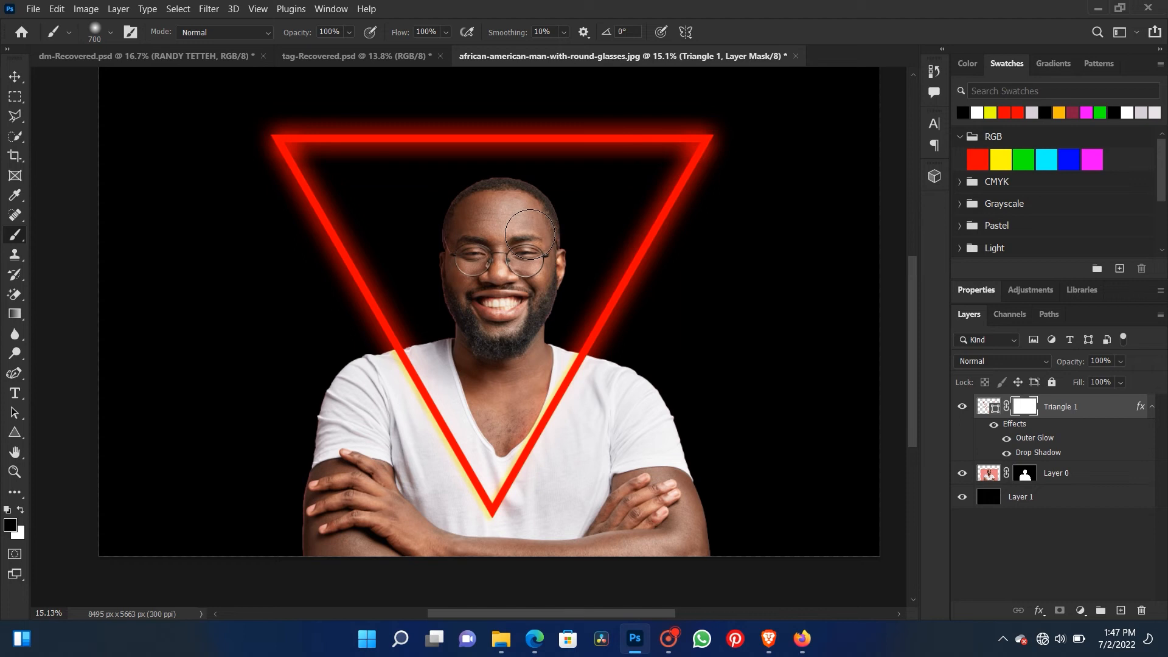
mouse_move(609, 398)
left_mouse_down()
mouse_move(578, 371)
mouse_move(481, 504)
left_mouse_up()
key("ctrl+z")
left_click(110, 32)
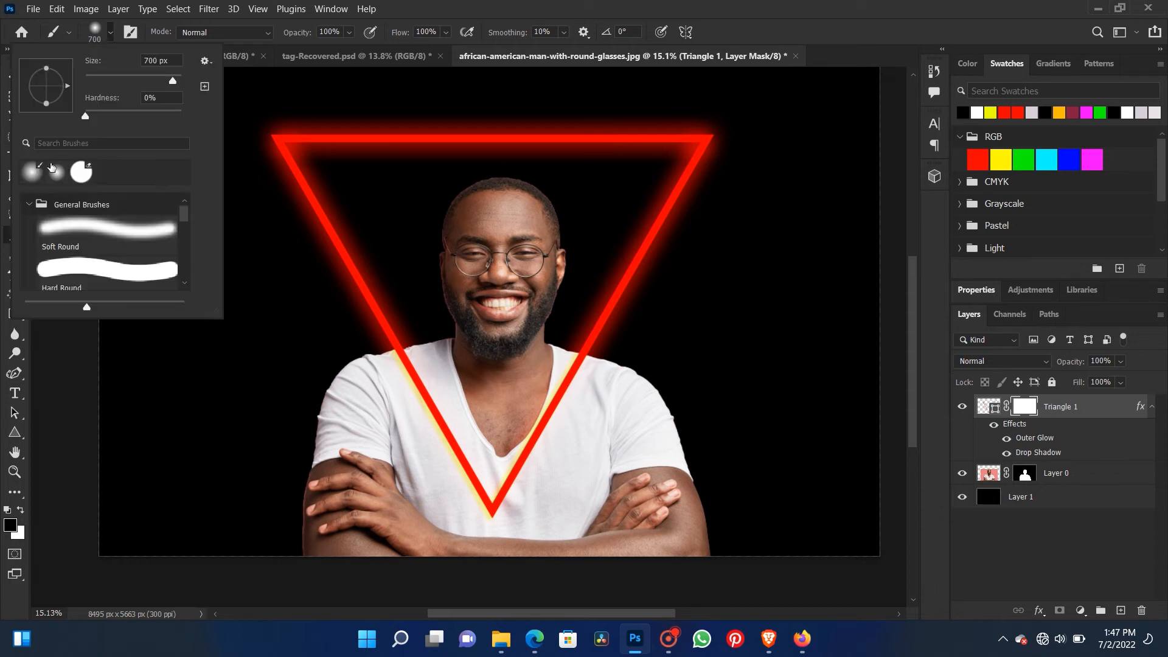
left_click(454, 4)
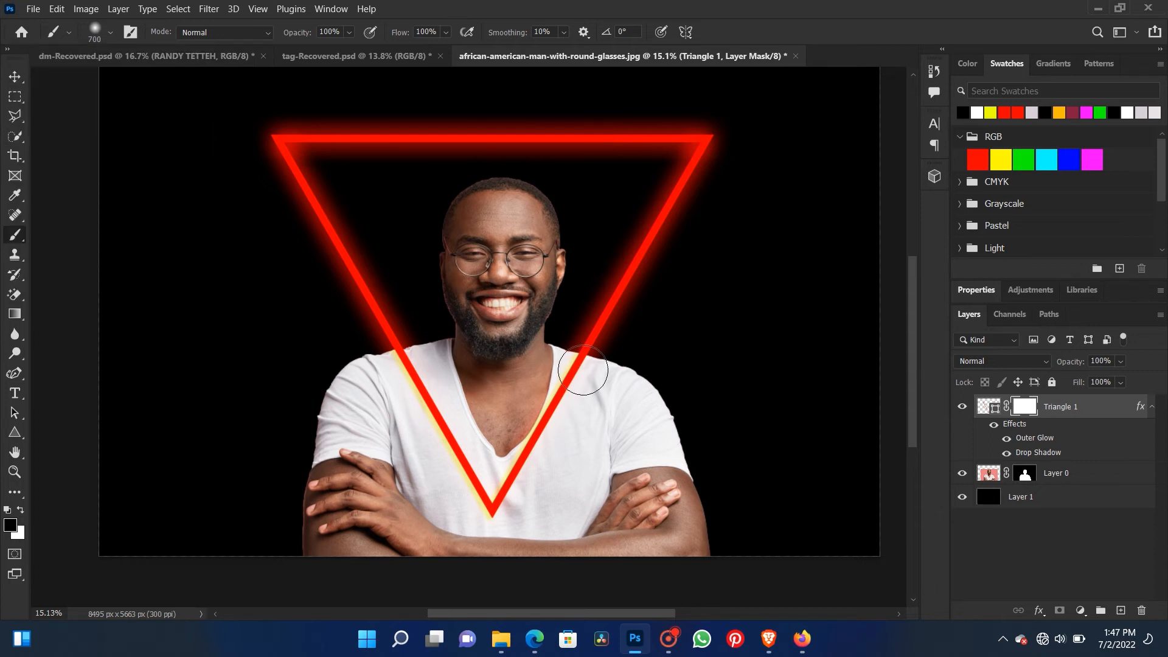
mouse_move(582, 371)
left_mouse_down()
mouse_move(518, 472)
mouse_move(484, 499)
mouse_move(436, 452)
mouse_move(379, 340)
mouse_move(442, 469)
left_mouse_up()
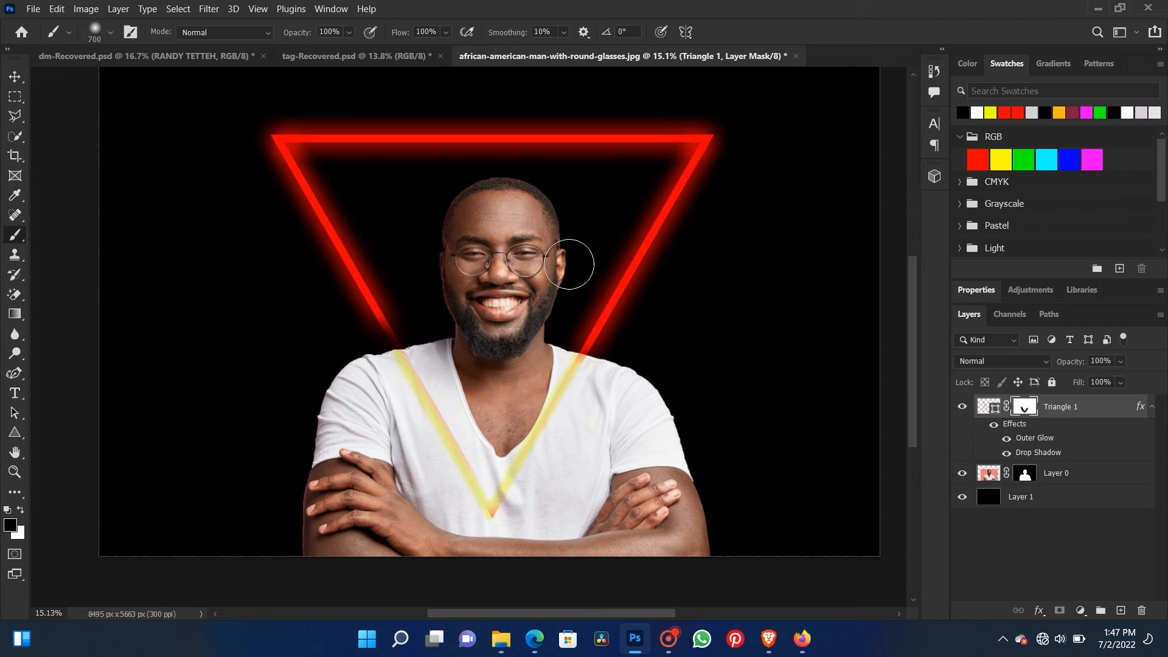
key("ctrl+z")
- Try brushing black on the portrait layer's mask where the triangle crosses the man's shirt and chest
left_click(1077, 474)
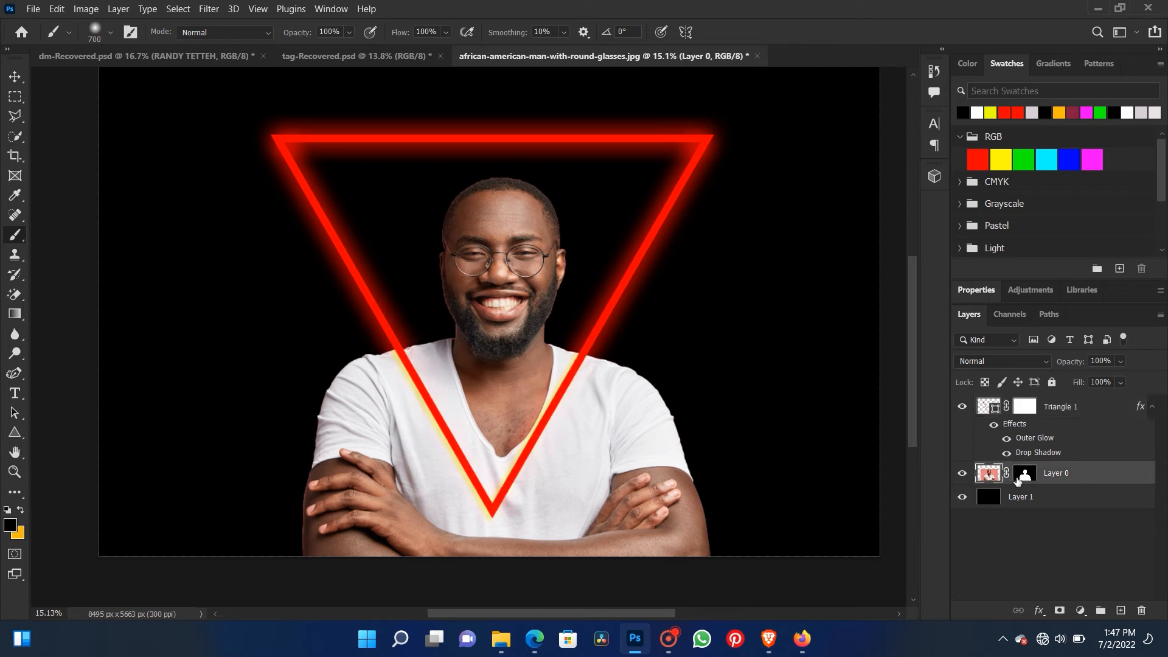
mouse_move(575, 341)
left_mouse_down()
mouse_move(504, 450)
mouse_move(559, 377)
mouse_move(584, 365)
left_mouse_up()
key("ctrl+z")
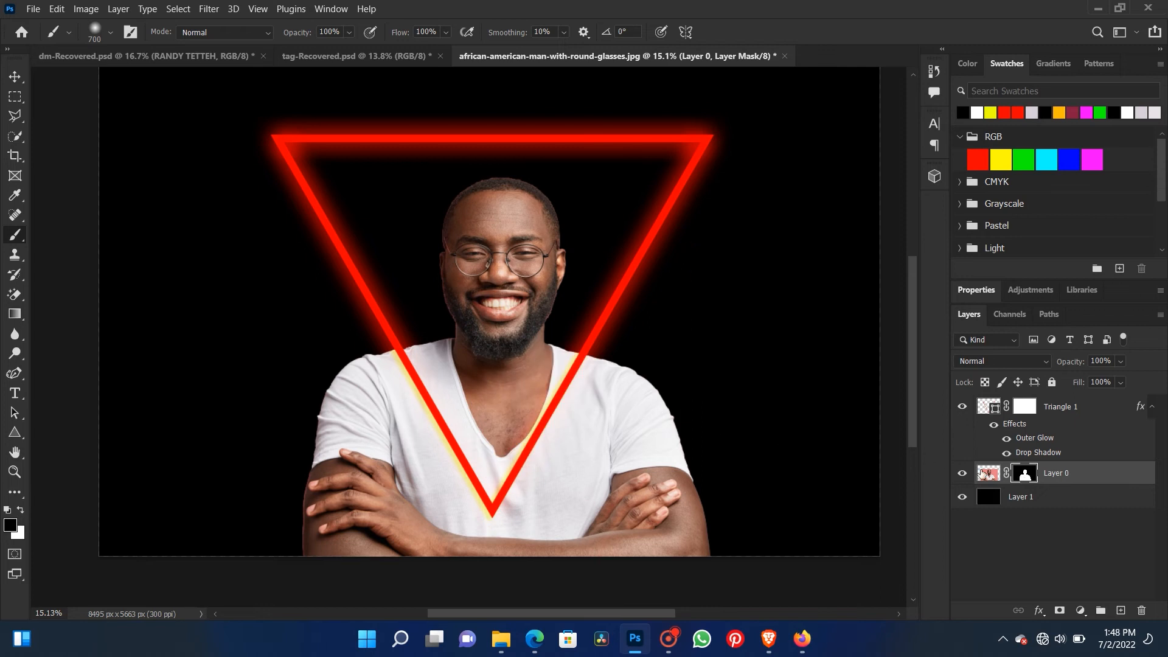
mouse_move(507, 450)
left_mouse_down()
mouse_move(471, 493)
mouse_move(441, 419)
left_mouse_up()
key("ctrl+z")
- Try masking out the triangle's lower sides over the shirt, and undo the strokes along with the triangle's layer mask
left_click(1026, 414)
mouse_move(565, 359)
left_mouse_down()
mouse_move(526, 421)
mouse_move(573, 358)
mouse_move(564, 376)
mouse_move(515, 444)
mouse_move(585, 373)
mouse_move(528, 439)
left_mouse_up()
mouse_move(410, 364)
left_mouse_down()
mouse_move(421, 389)
mouse_move(404, 351)
mouse_move(496, 501)
mouse_move(586, 380)
mouse_move(480, 528)
mouse_move(459, 497)
mouse_move(436, 388)
mouse_move(434, 408)
mouse_move(490, 517)
left_mouse_up()
key("ctrl+z")
key("ctrl+z")
key("ctrl+z")
key("ctrl+z")
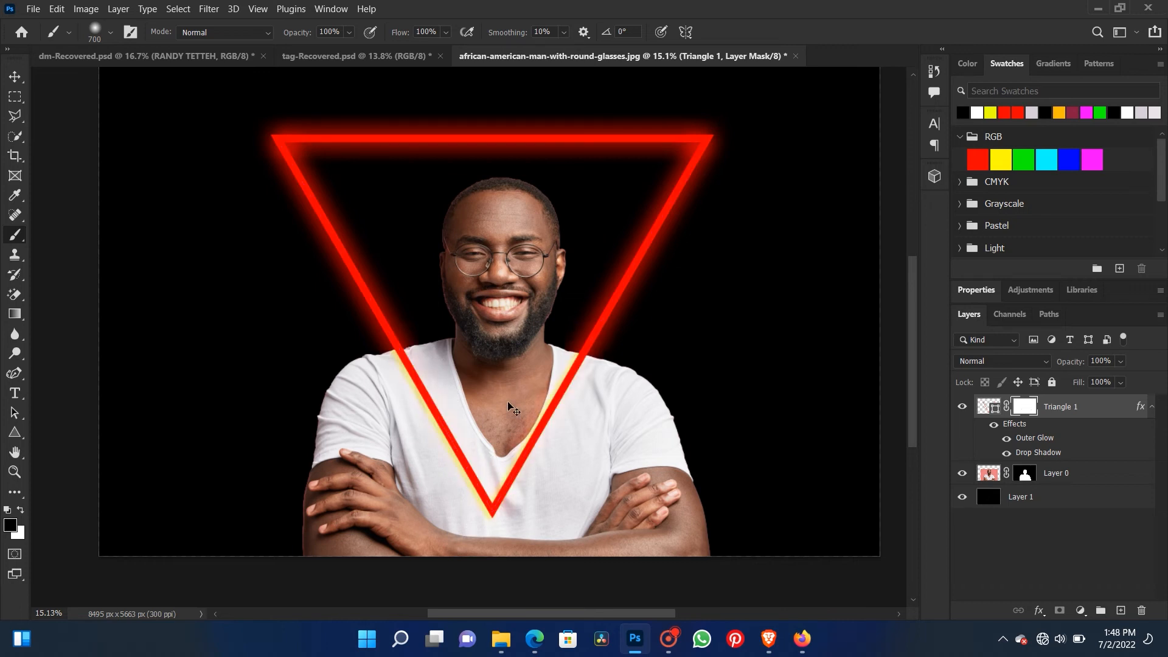
key("ctrl+z")
- Scale the triangle down to 75.35% and center it over the man so its upper edge crosses his forehead
key("v")
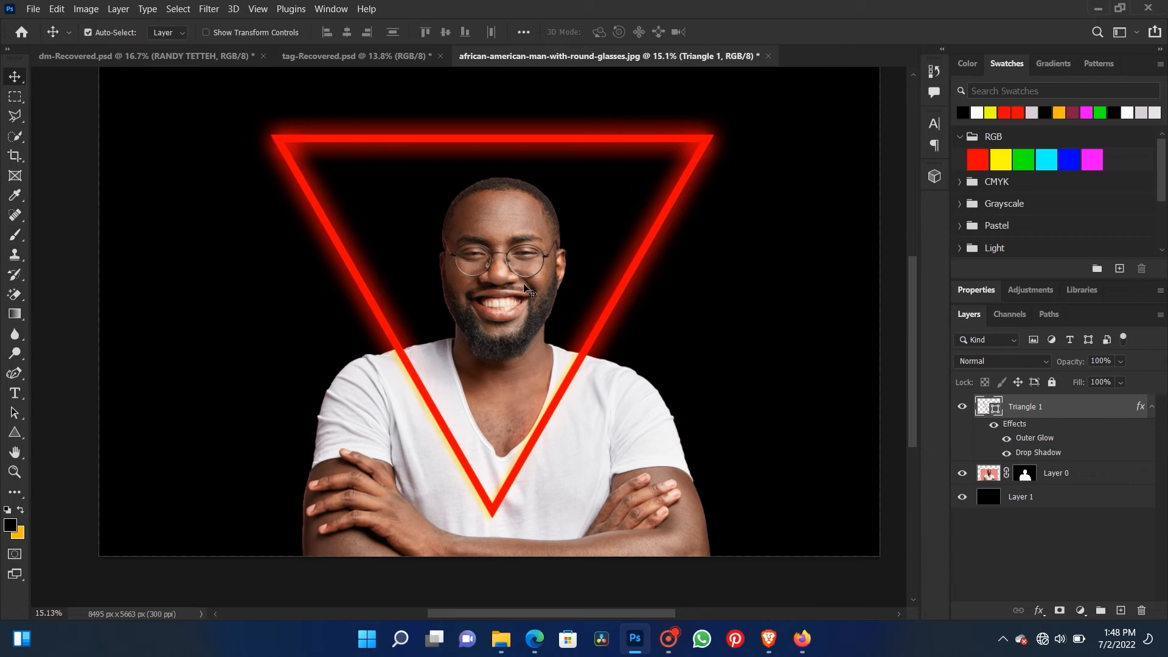
left_click_drag(522, 143, 516, 199)
key("ctrl+t")
left_click_drag(699, 570, 599, 481)
left_click_drag(338, 317, 417, 337)
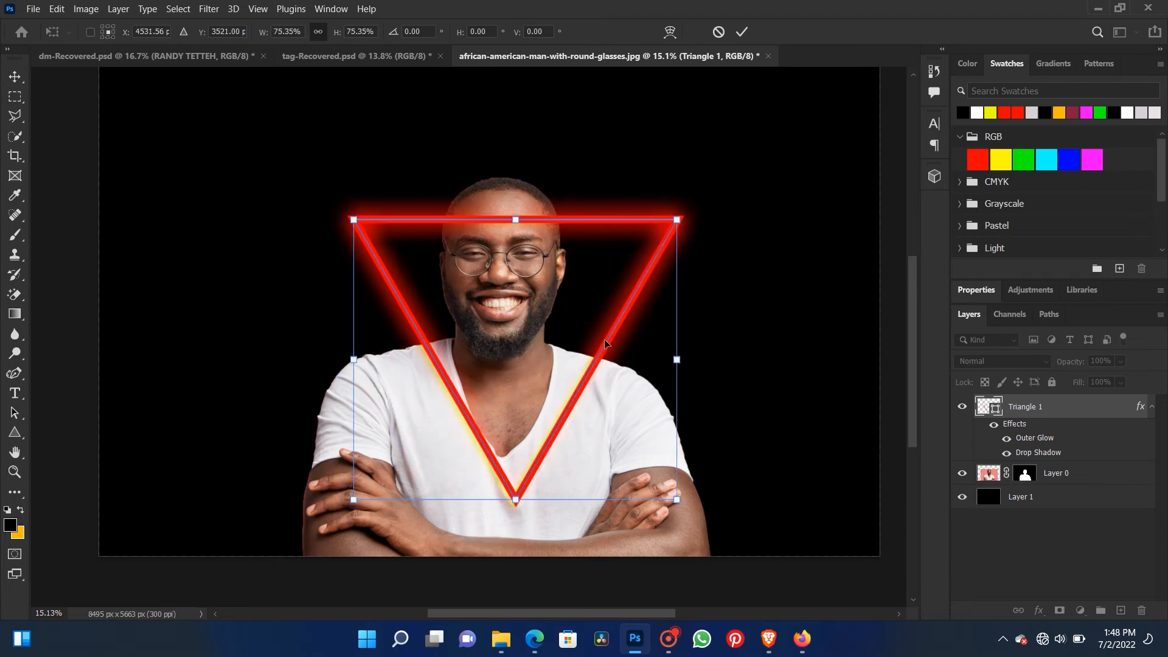
mouse_move(604, 344)
left_mouse_down()
mouse_move(595, 331)
mouse_move(594, 341)
left_mouse_up()
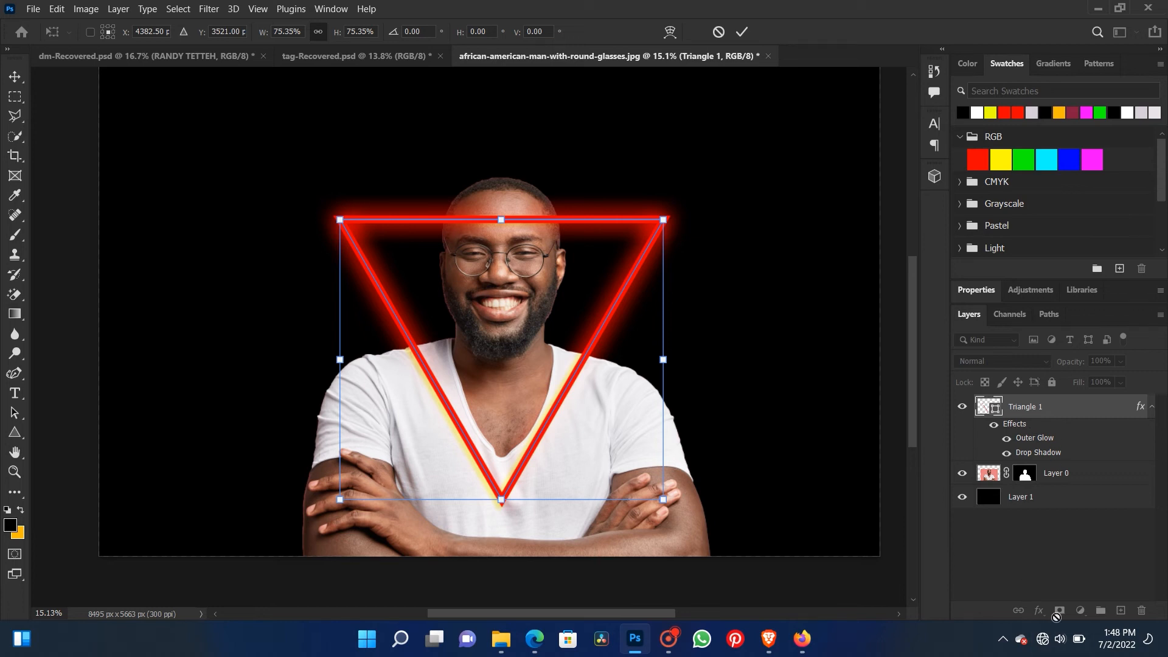
left_click(15, 76)
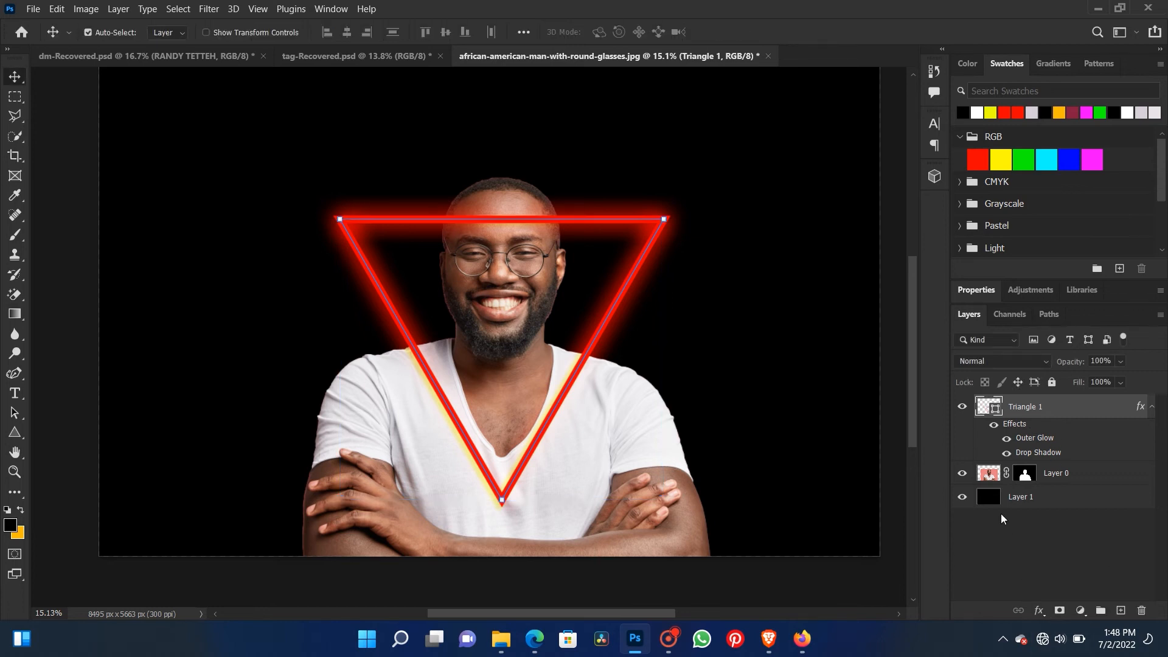
- Add a layer mask to the triangle layer and paint black over the forehead so the head sits in front of the upper edge
left_click(1059, 611)
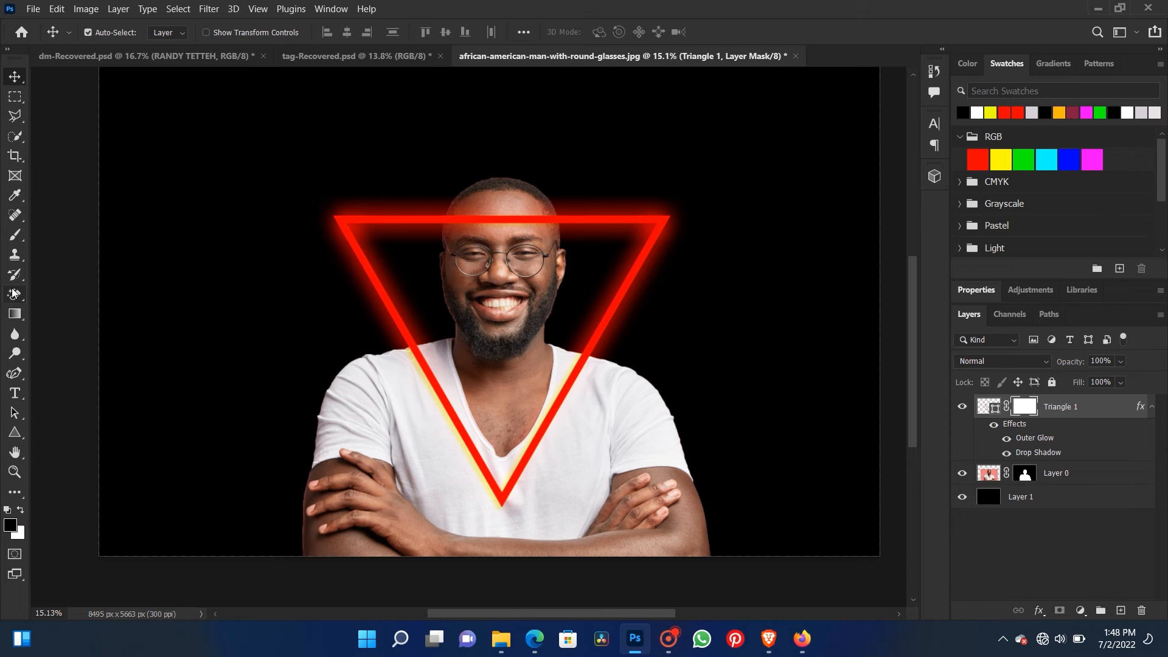
left_click(16, 235)
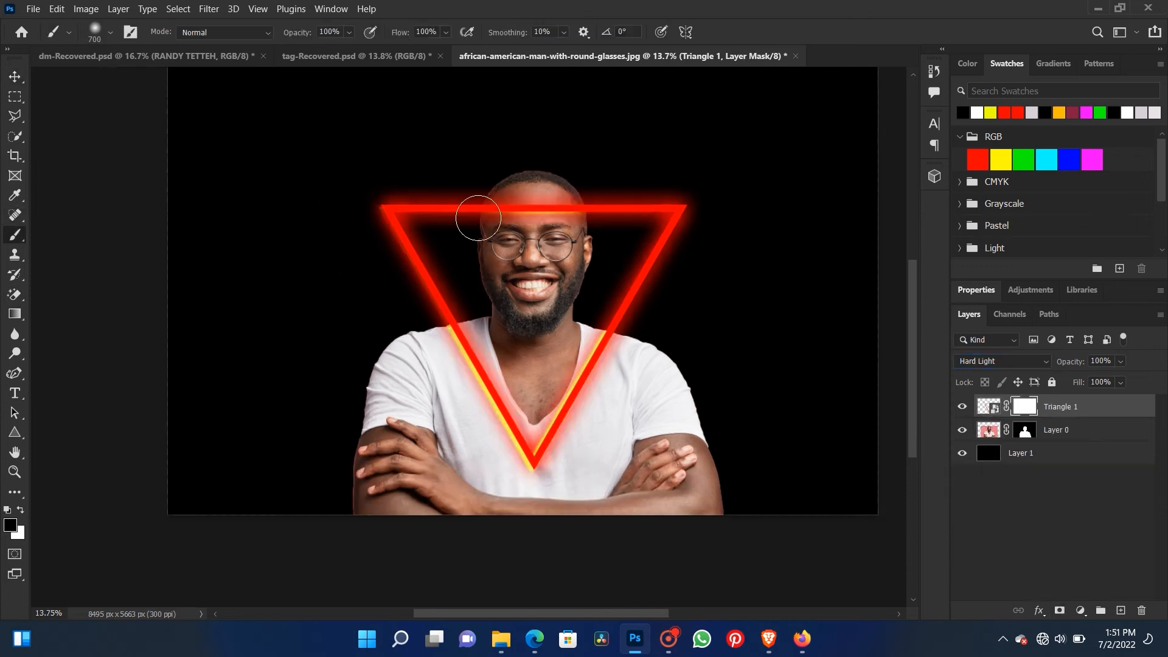
mouse_move(478, 218)
left_mouse_down()
mouse_move(558, 211)
mouse_move(493, 219)
mouse_move(523, 196)
left_mouse_up()
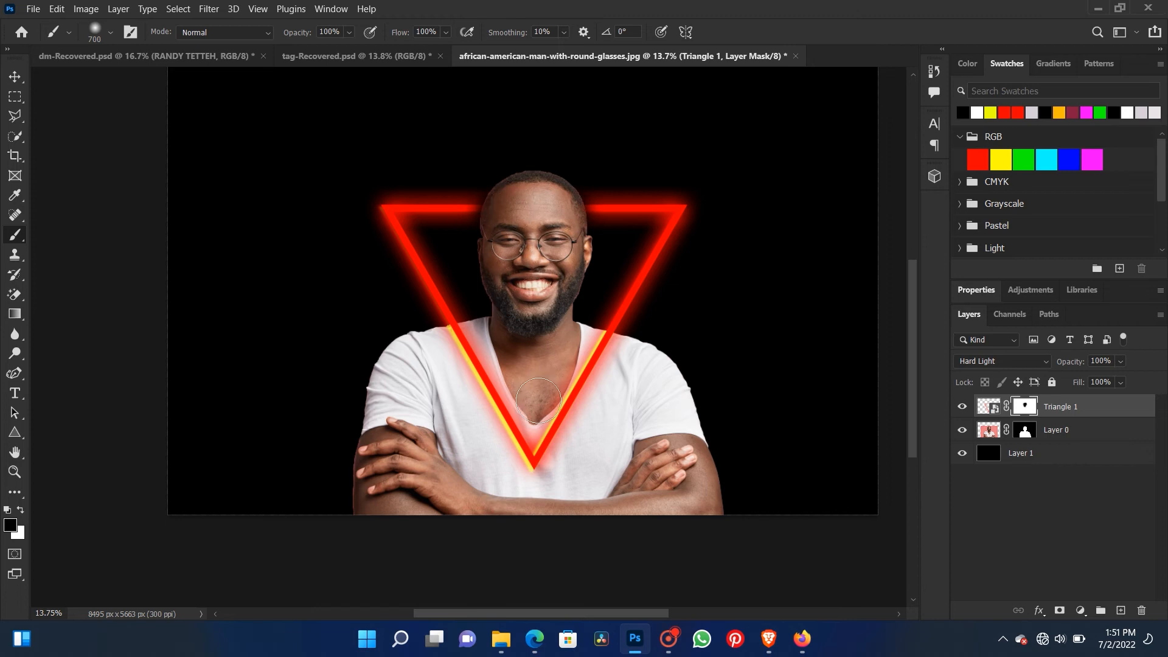
- Set the triangle layer's blend mode to Normal and inspect the neon lines up close
left_click(1048, 363)
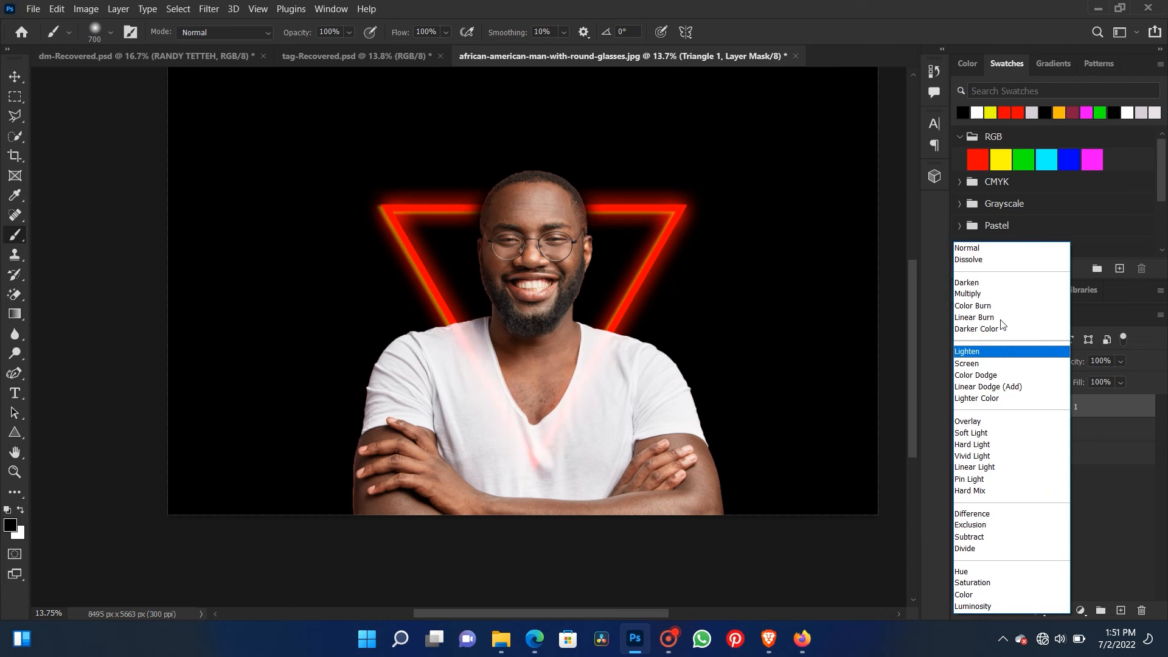
left_click(1003, 249)
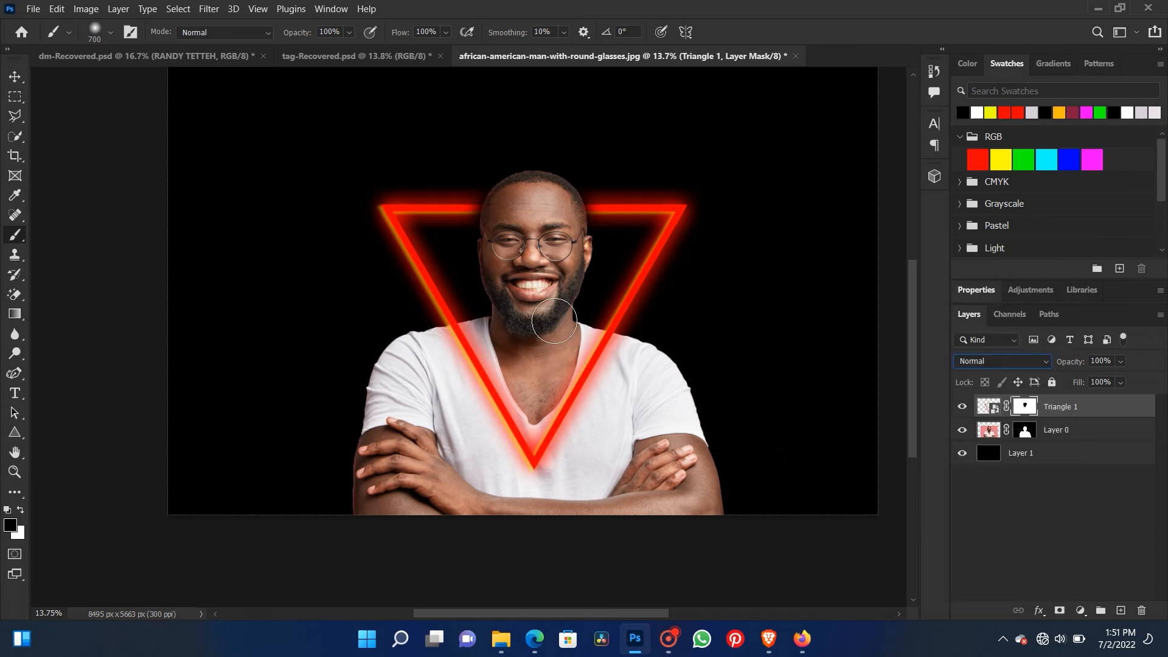
key("v")
scroll(450, 318, "up", 3)
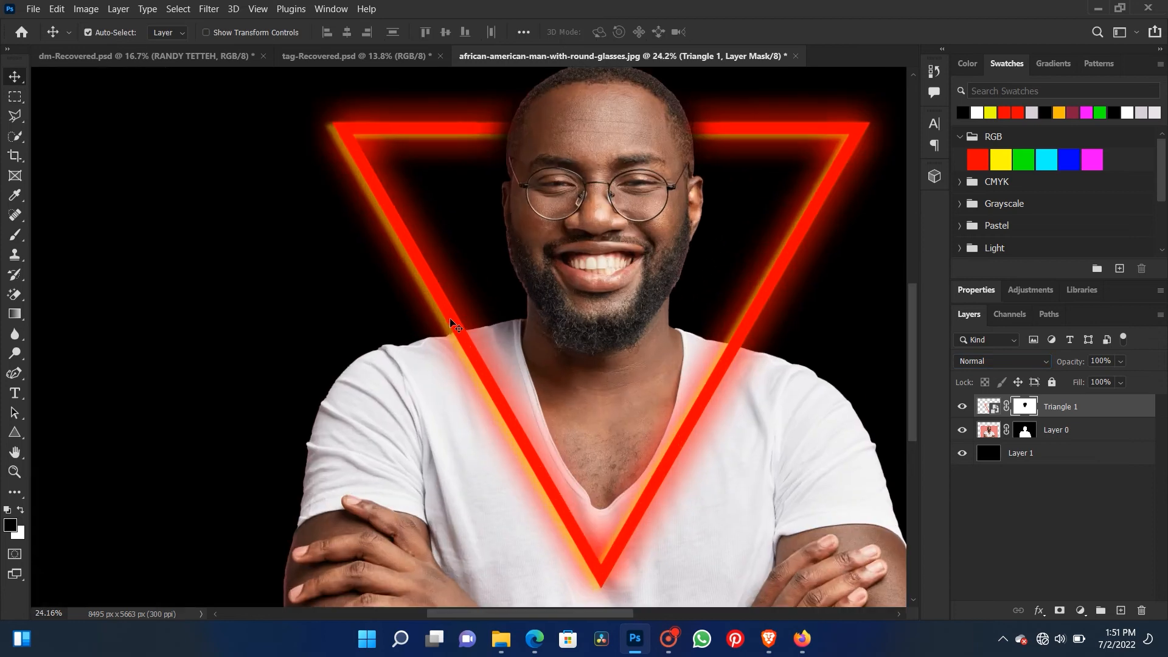
scroll(450, 323, "down", 3)
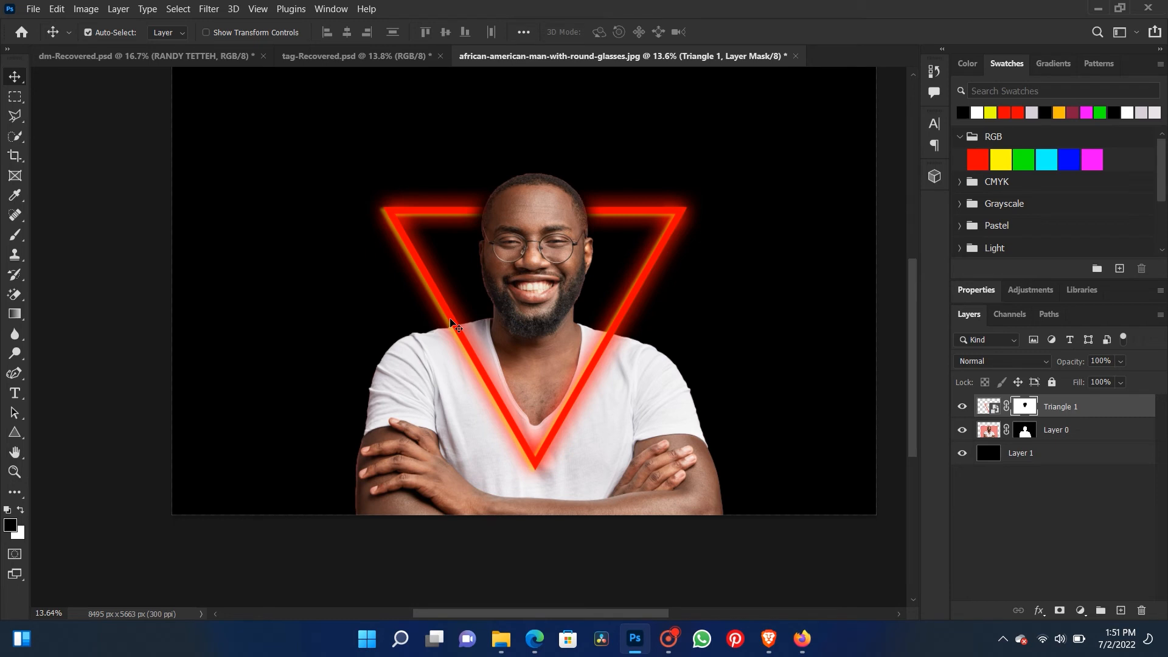
- Undo the blend mode change and forehead mask strokes, and repaint the triangle's mask in black across the forehead with a 400 px brush
key("ctrl+z")
key("ctrl+z")
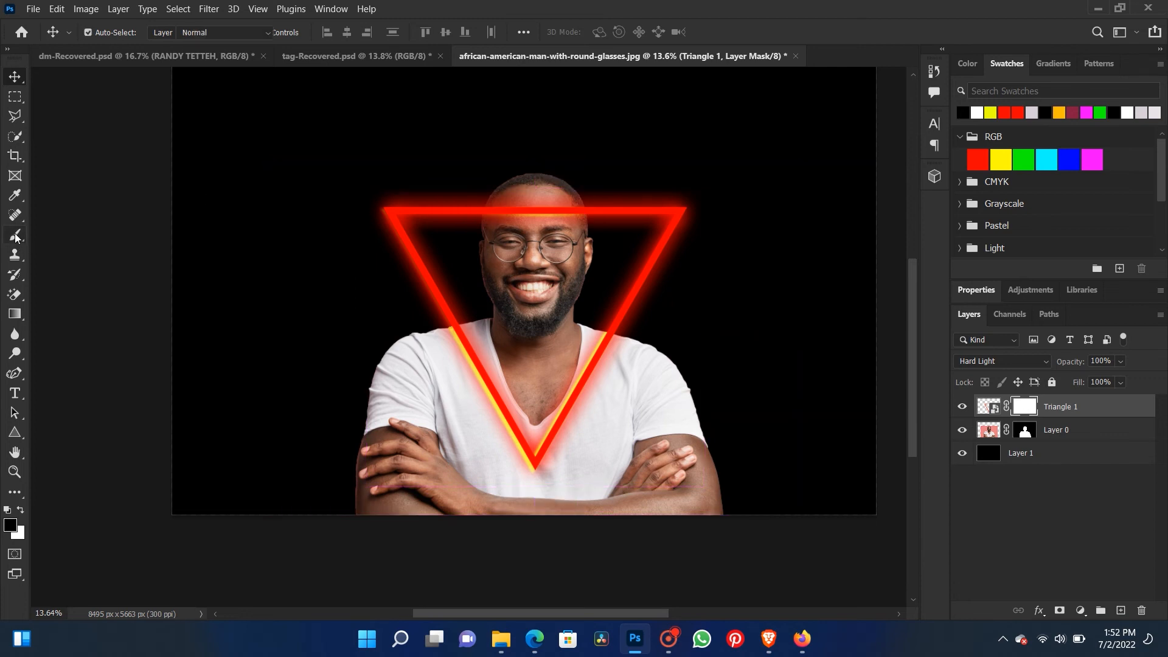
key("b")
key("bracketleft")
key("bracketleft")
key("bracketleft")
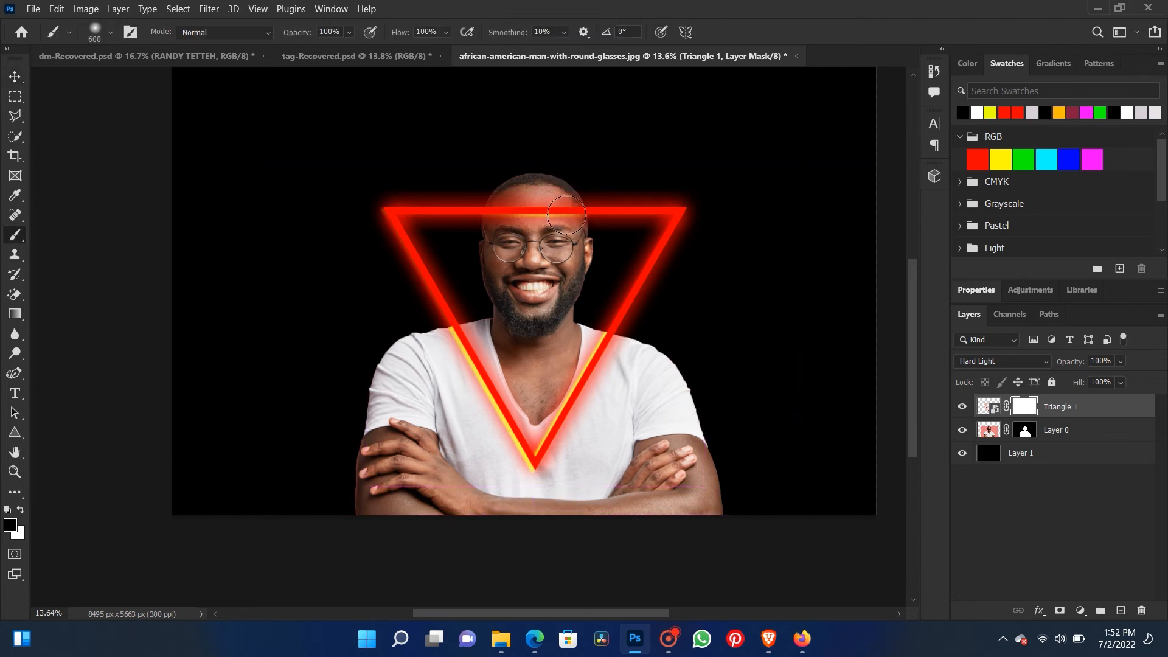
mouse_move(569, 209)
left_mouse_down()
mouse_move(502, 217)
mouse_move(494, 207)
mouse_move(559, 210)
mouse_move(501, 210)
mouse_move(499, 224)
mouse_move(561, 219)
left_mouse_up()
key("ctrl+z")
mouse_move(568, 218)
left_mouse_down()
mouse_move(505, 199)
mouse_move(493, 222)
mouse_move(497, 204)
left_mouse_up()
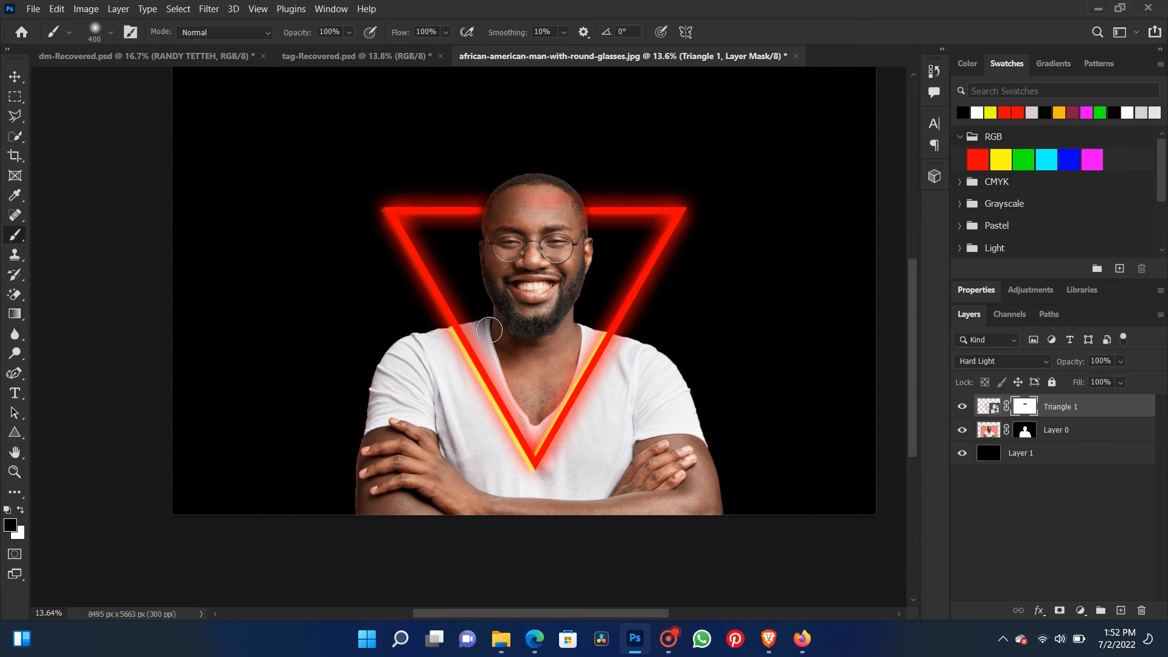
- Open the triangle smart object's contents and set its outer glow color to blue 0066ff
double_click(994, 413)
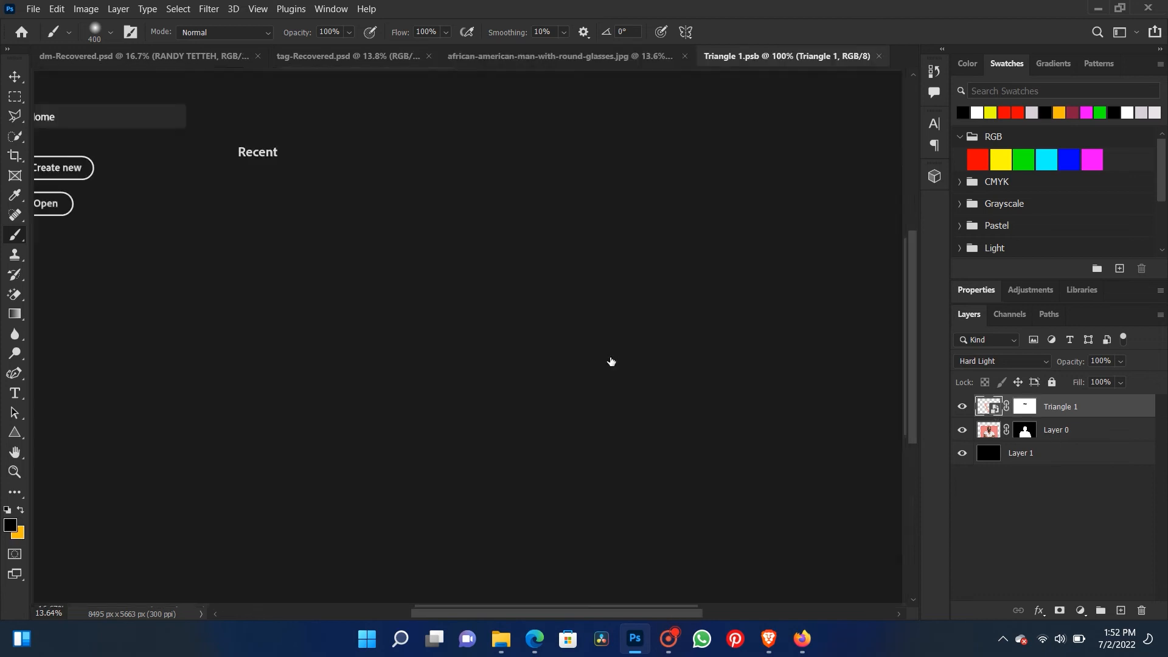
left_click(14, 77)
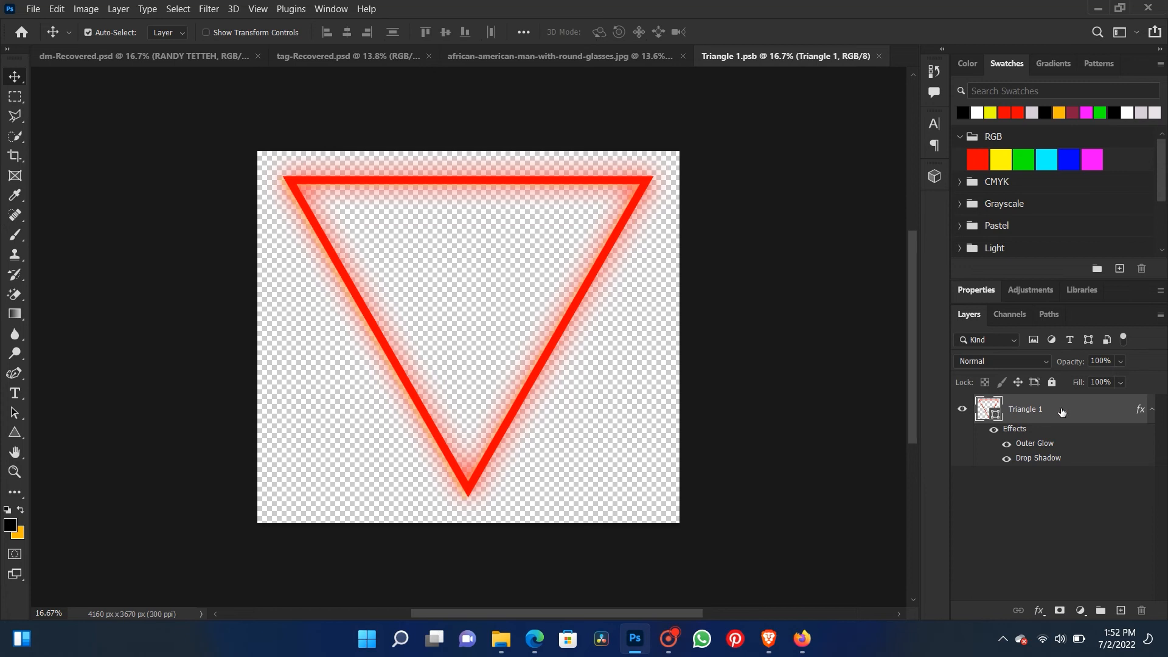
double_click(1042, 448)
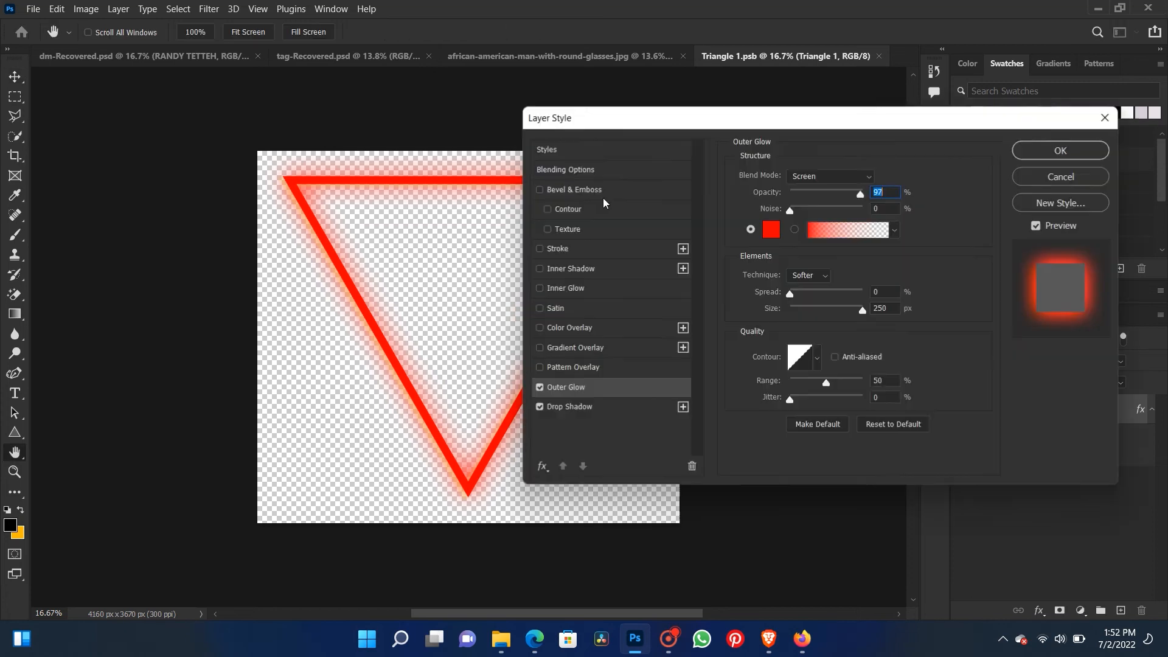
left_click_drag(765, 132, 897, 157)
left_click(903, 255)
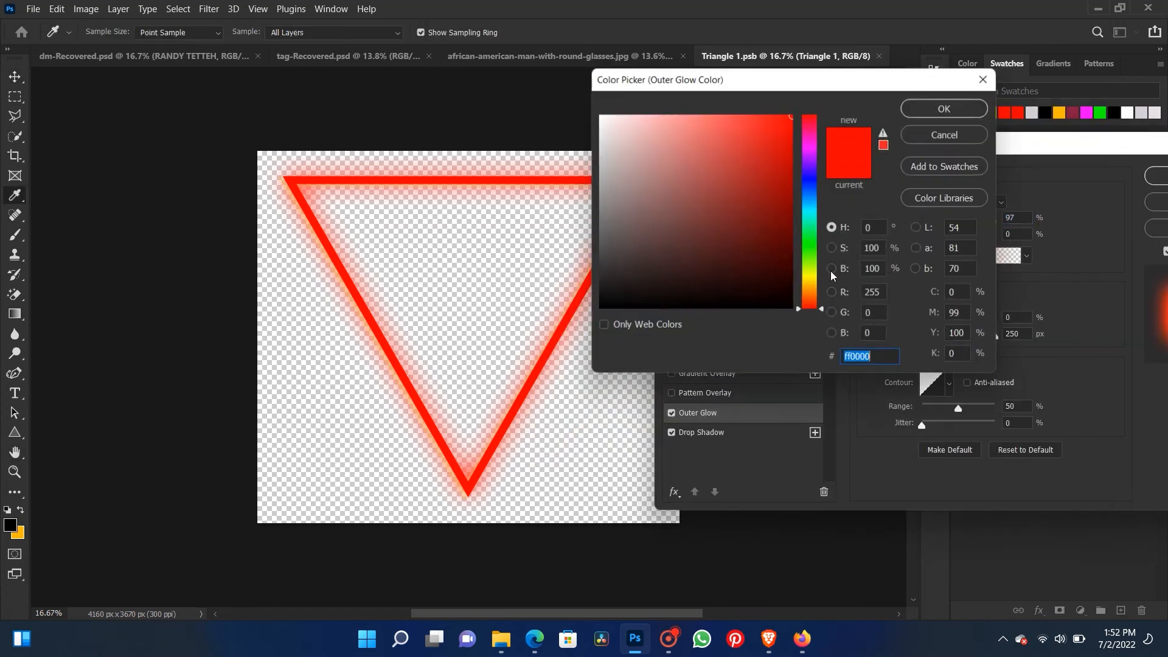
left_click_drag(805, 239, 811, 195)
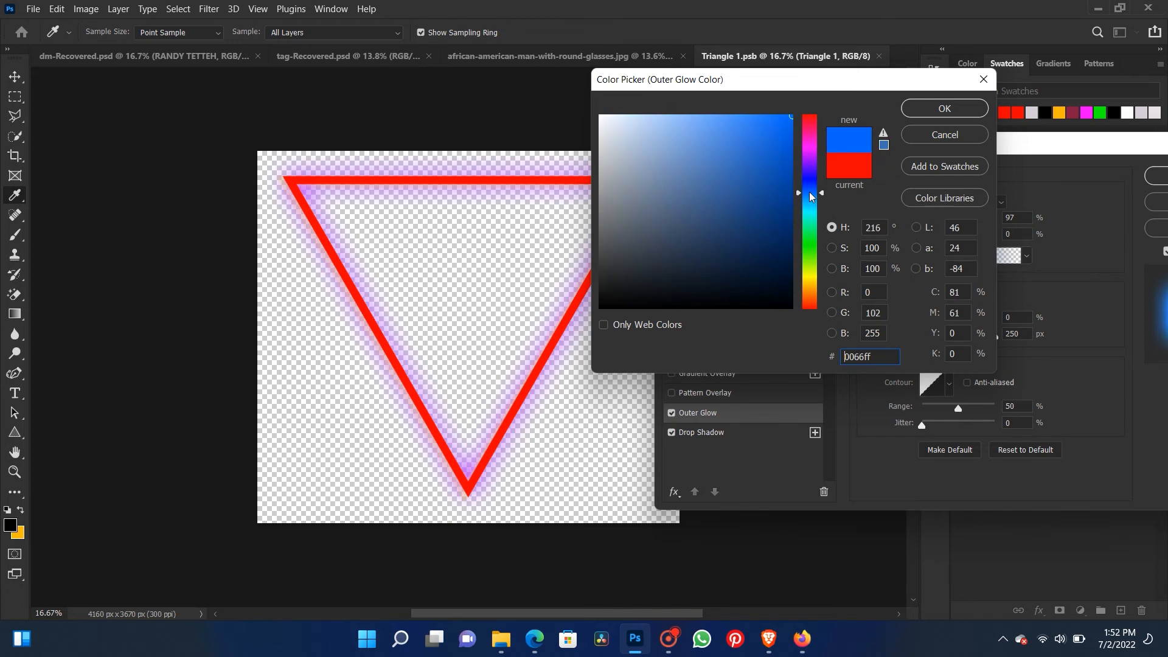
left_click(944, 108)
- Add a color overlay to the triangle in blue 0075f8
left_click(671, 353)
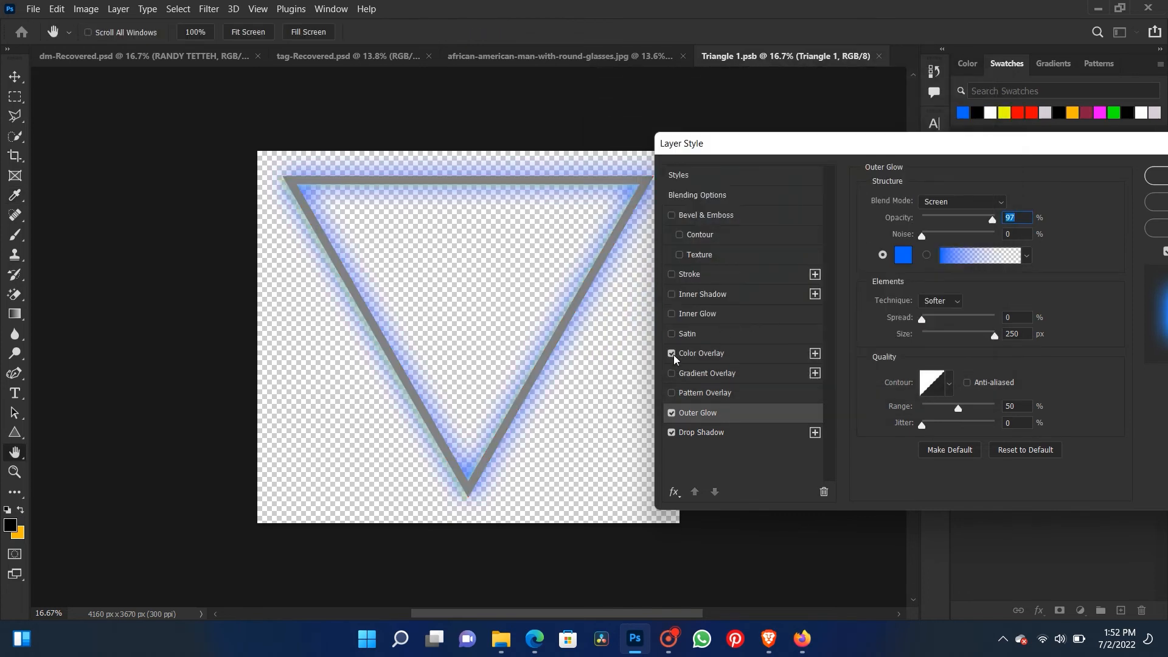
left_click(702, 355)
left_click(1021, 203)
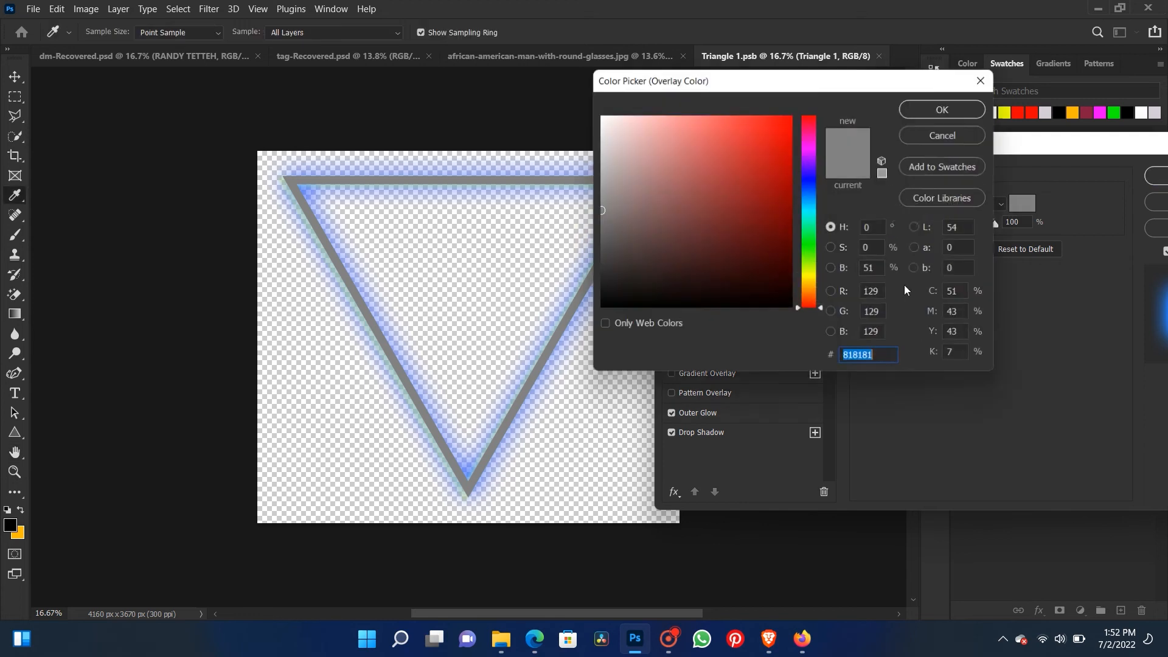
mouse_move(814, 300)
left_mouse_down()
mouse_move(793, 136)
mouse_move(819, 121)
left_mouse_up()
left_click_drag(808, 187, 807, 195)
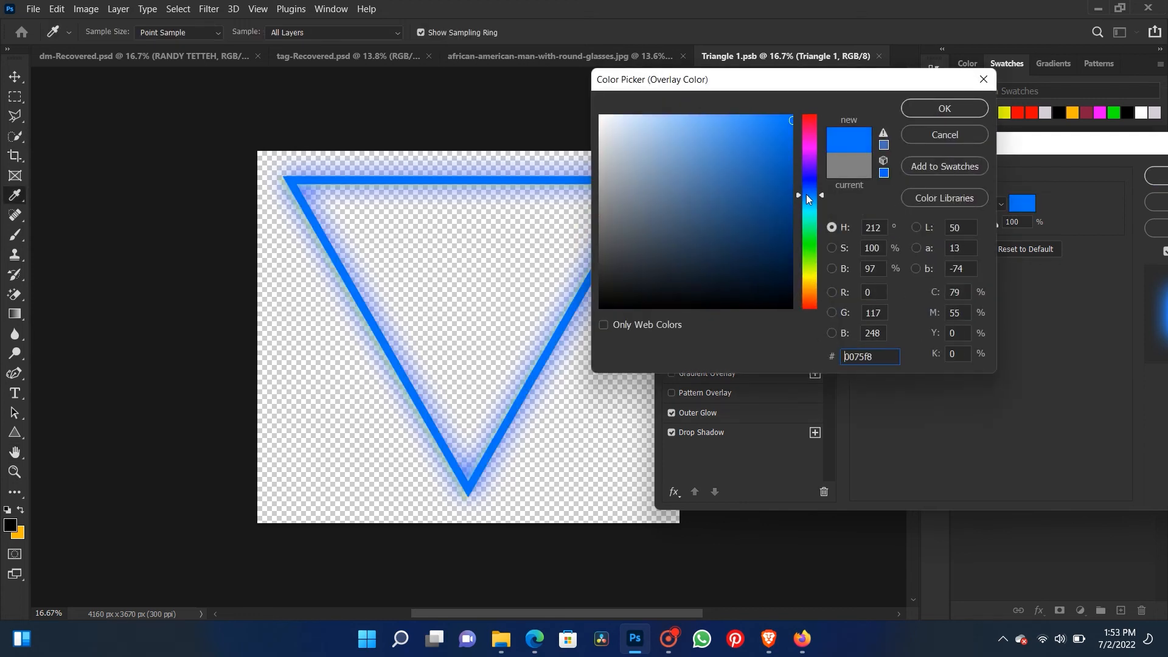
left_click(936, 109)
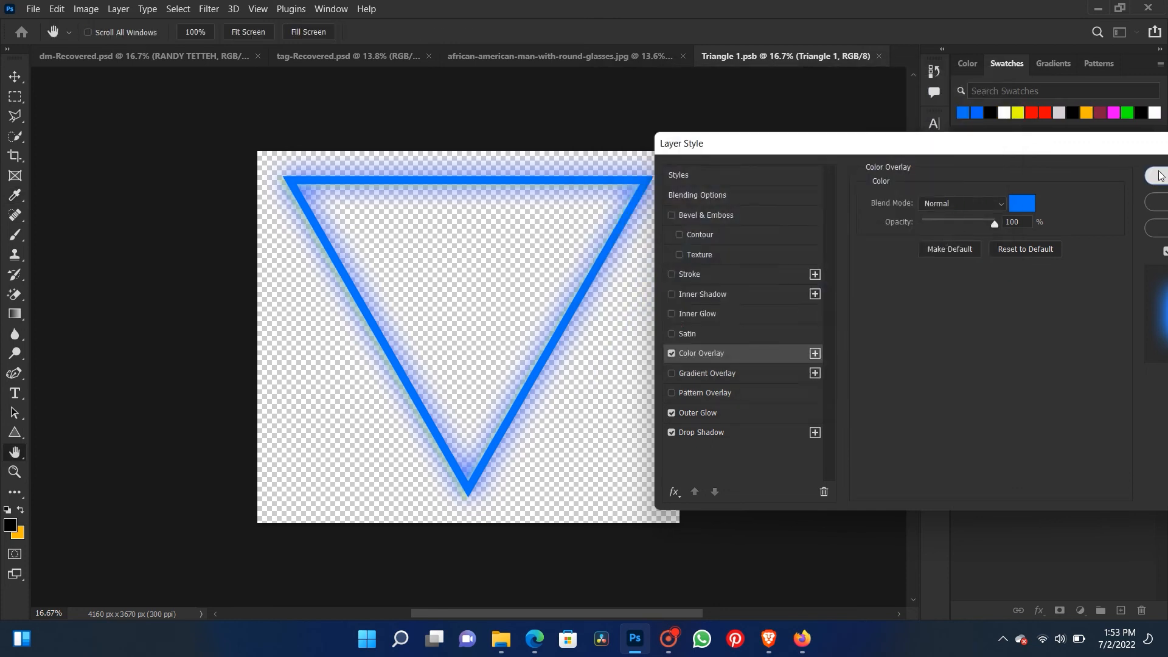
- Apply the layer style, save the smart object's contents, and return to the portrait document
left_click(1153, 176)
key("ctrl+s")
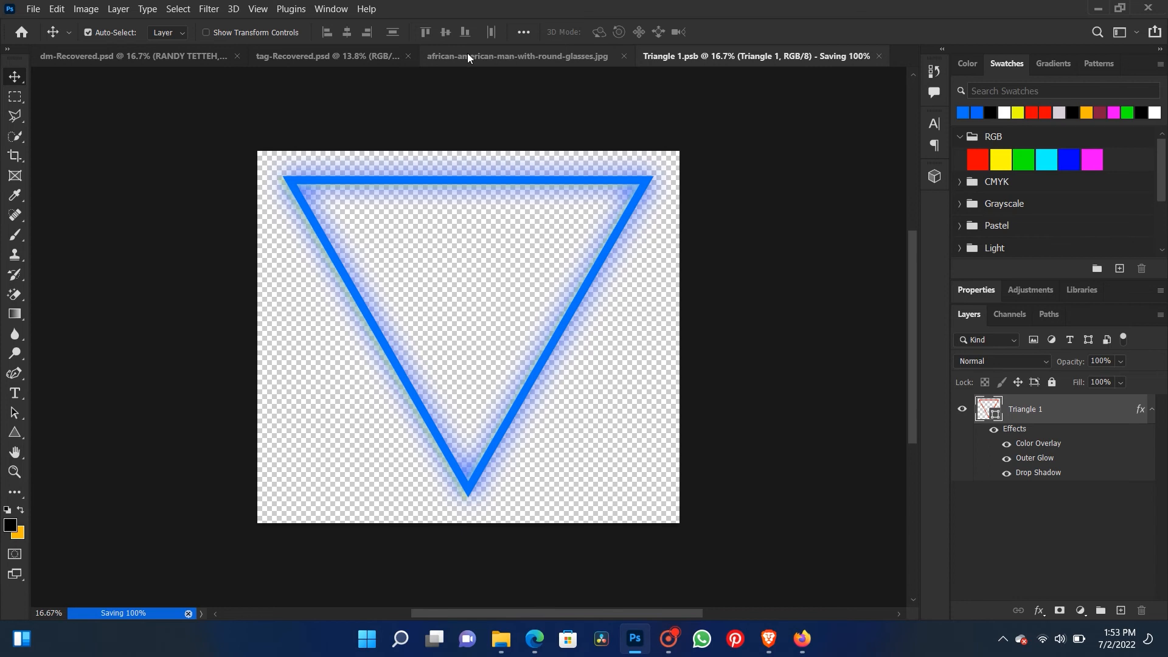
left_click(185, 57)
left_click(509, 56)
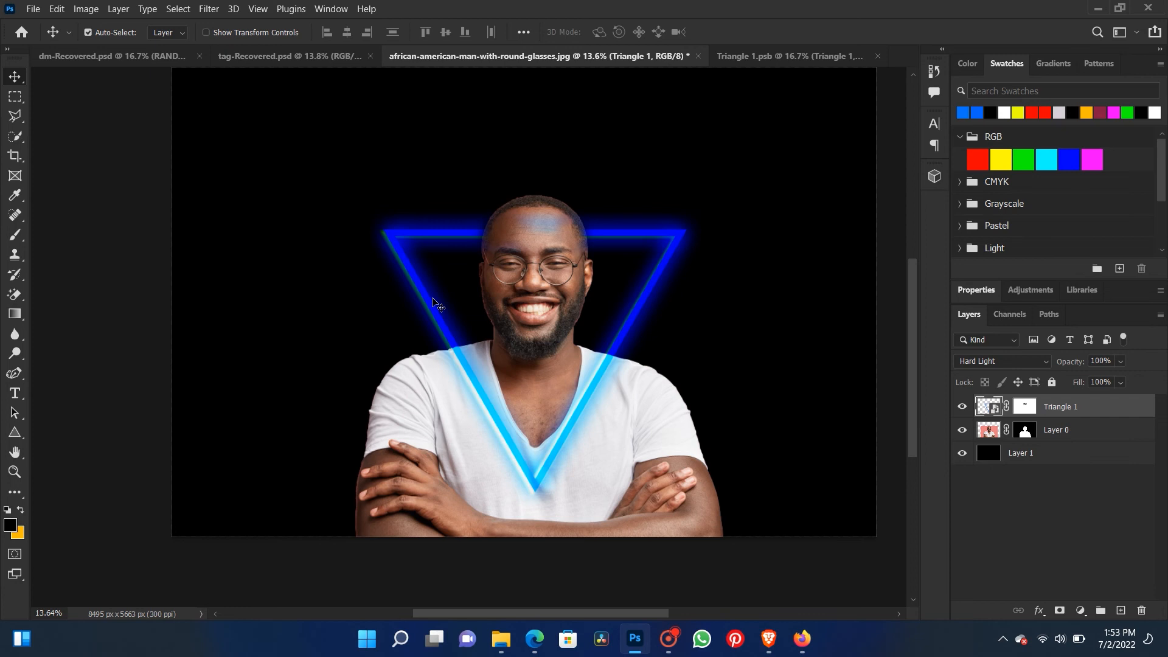
- Undo the triangle's blue recolor in the portrait document and inspect the neon lines around the face up close
scroll(438, 304, "up", 5)
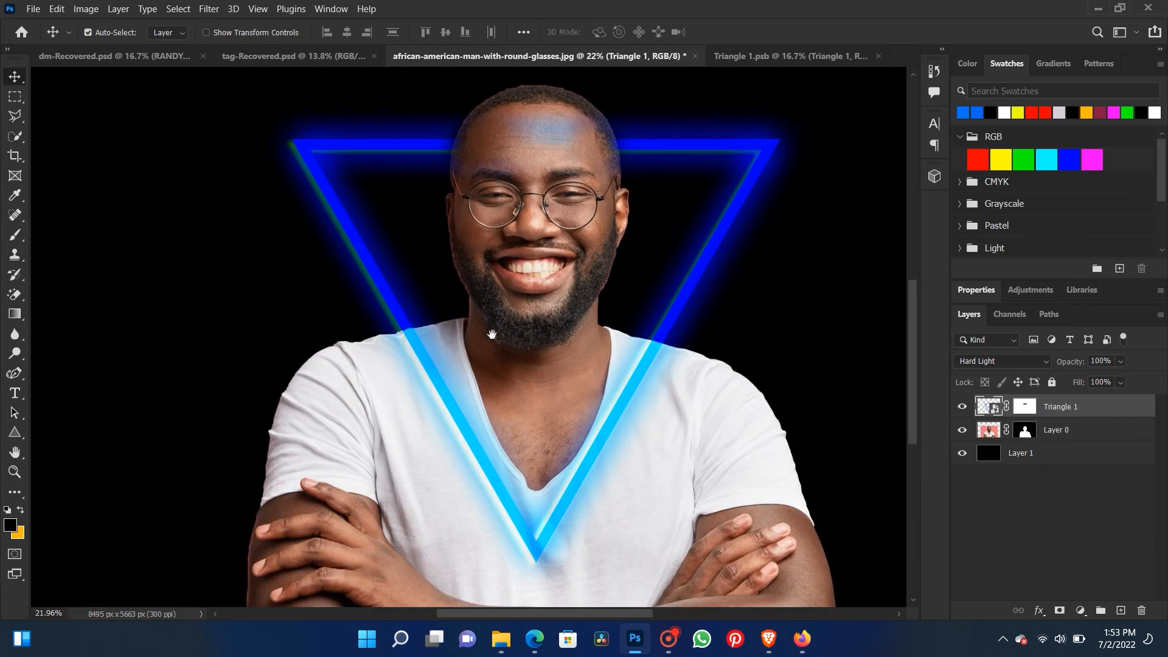
scroll(492, 337, "down", 3)
key("ctrl+z")
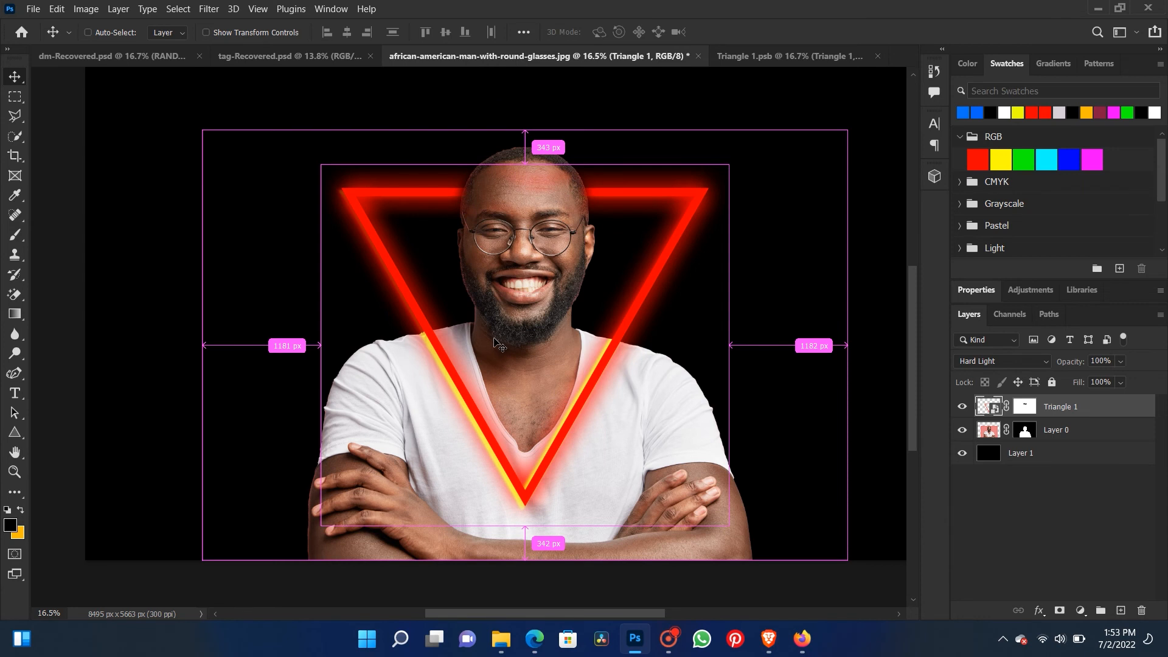
scroll(494, 342, "down", 1)
scroll(494, 343, "up", 3)
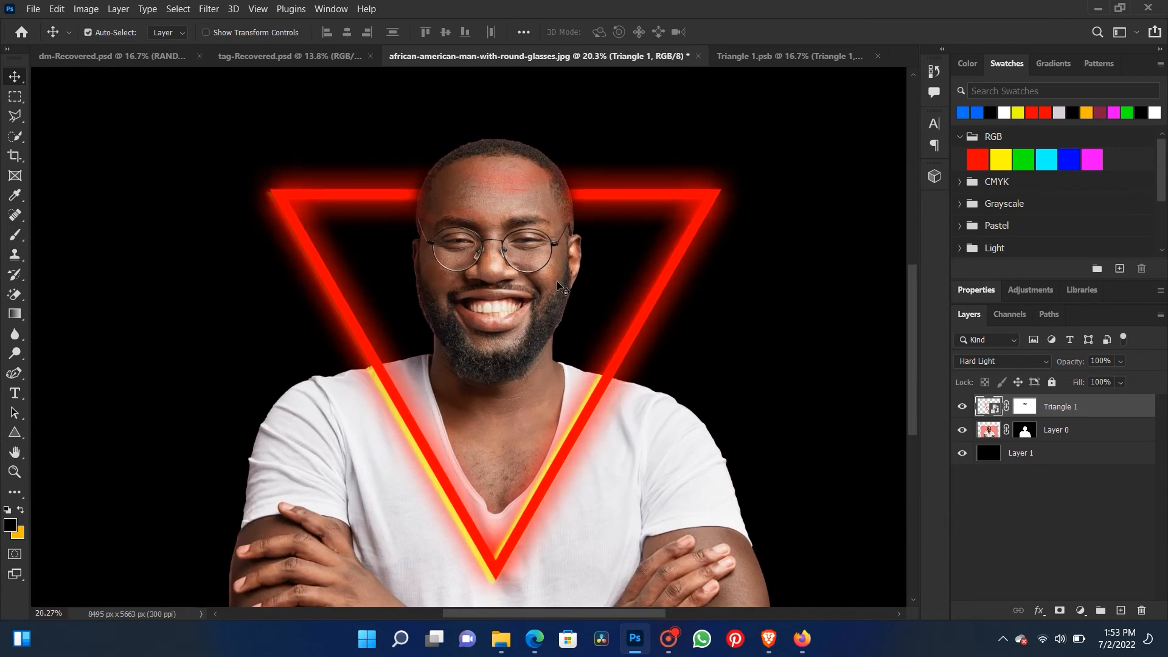
scroll(466, 320, "up", 2)
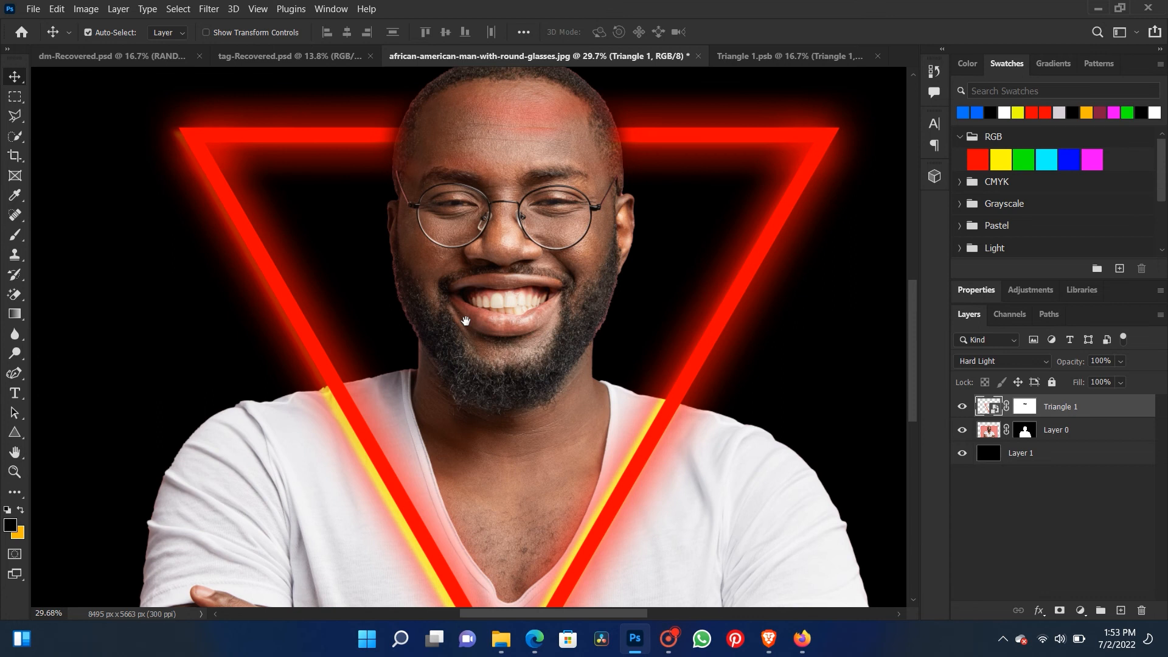
scroll(465, 320, "down", 3)
scroll(466, 320, "up", 1)
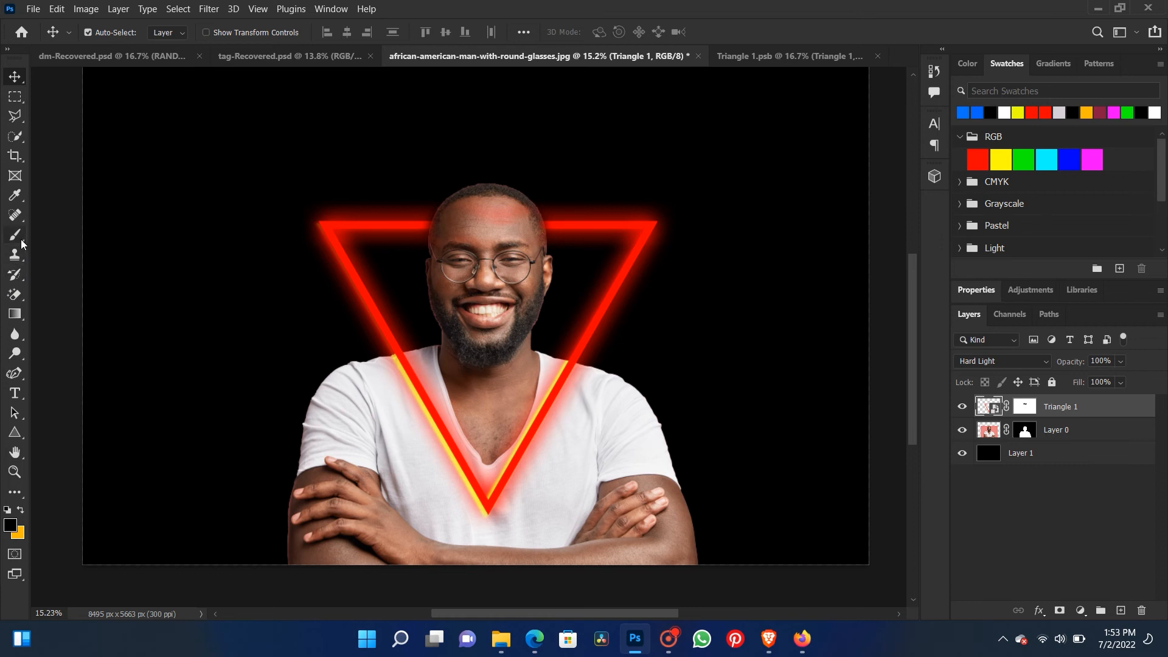
- Paint black on the triangle's layer mask to remove the remaining red tint from the forehead
left_click(15, 234)
left_click(1019, 406)
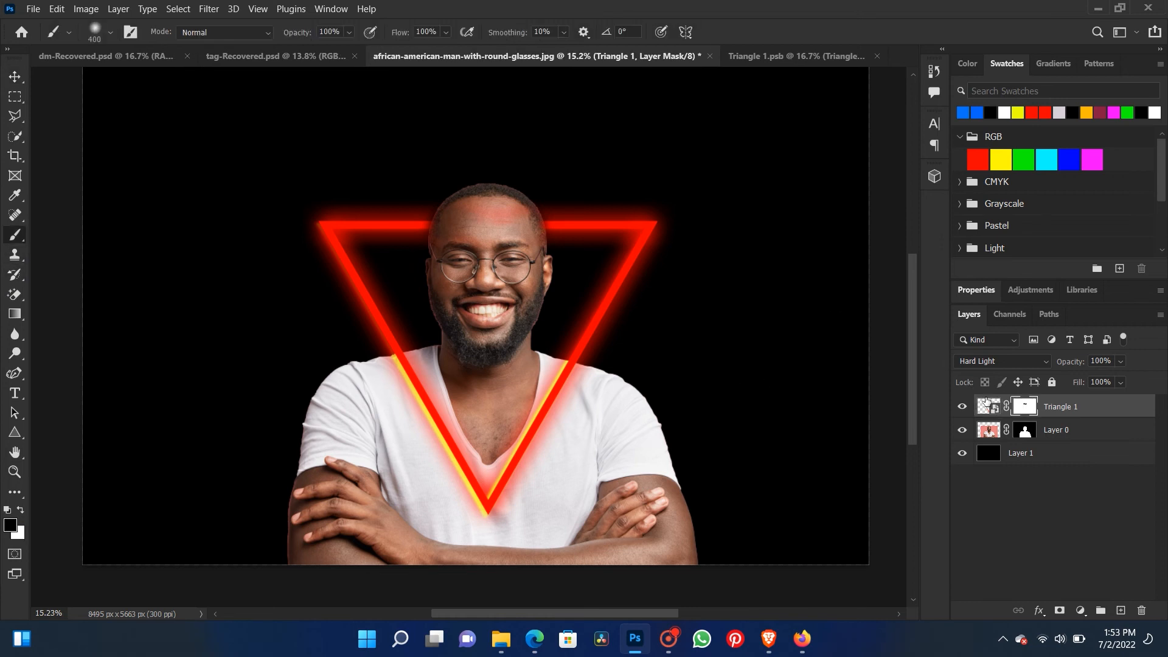
mouse_move(485, 200)
left_mouse_down()
mouse_move(502, 222)
mouse_move(516, 218)
mouse_move(470, 212)
mouse_move(471, 202)
mouse_move(460, 211)
mouse_move(517, 218)
mouse_move(496, 227)
mouse_move(462, 215)
mouse_move(472, 240)
left_mouse_up()
left_click(15, 76)
scroll(271, 193, "down", 3)
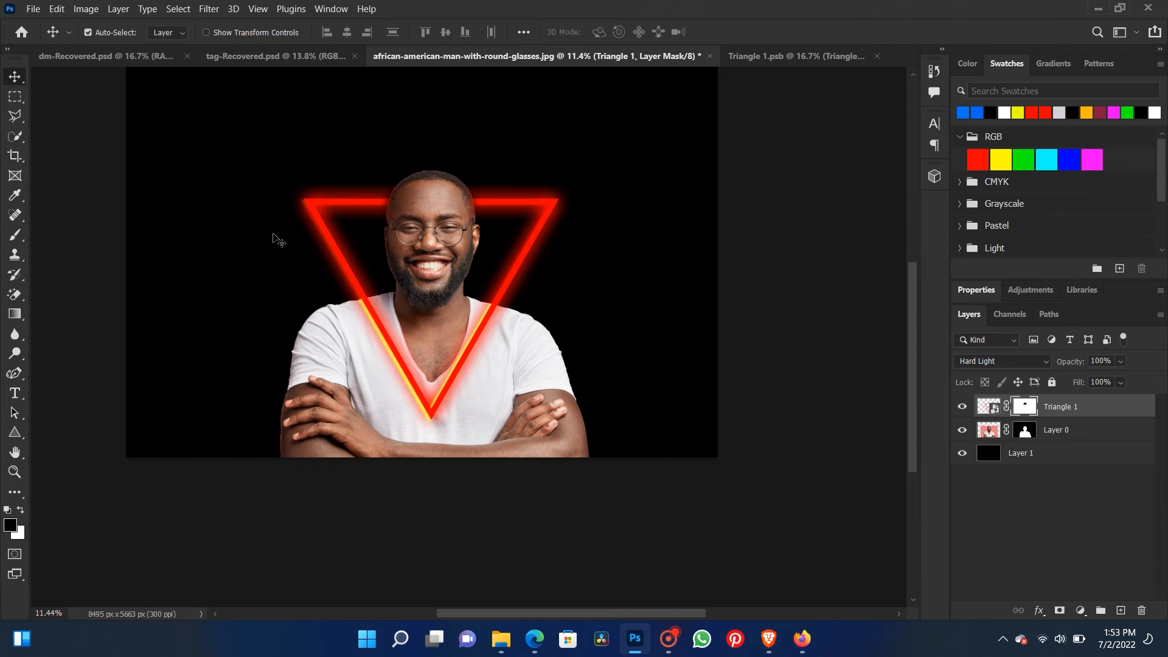
- Draw a black rectangle about 8405 by 3013 px across the canvas's upper half, directly above the background layer
left_click(278, 240)
scroll(255, 258, "down", 1)
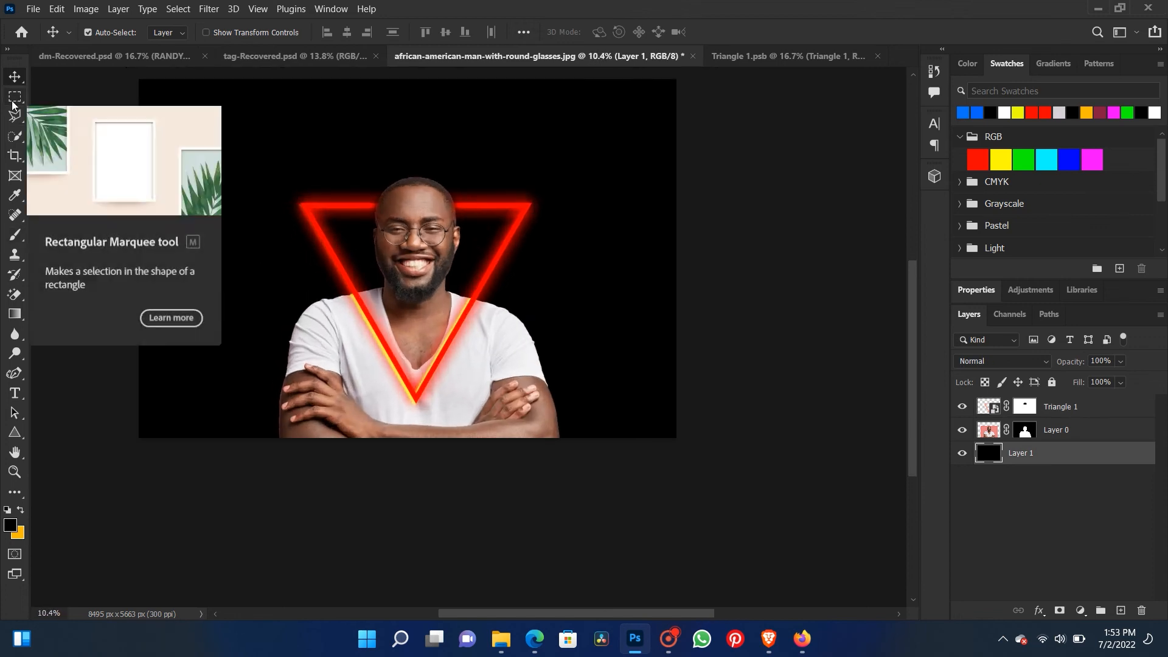
left_click(13, 433)
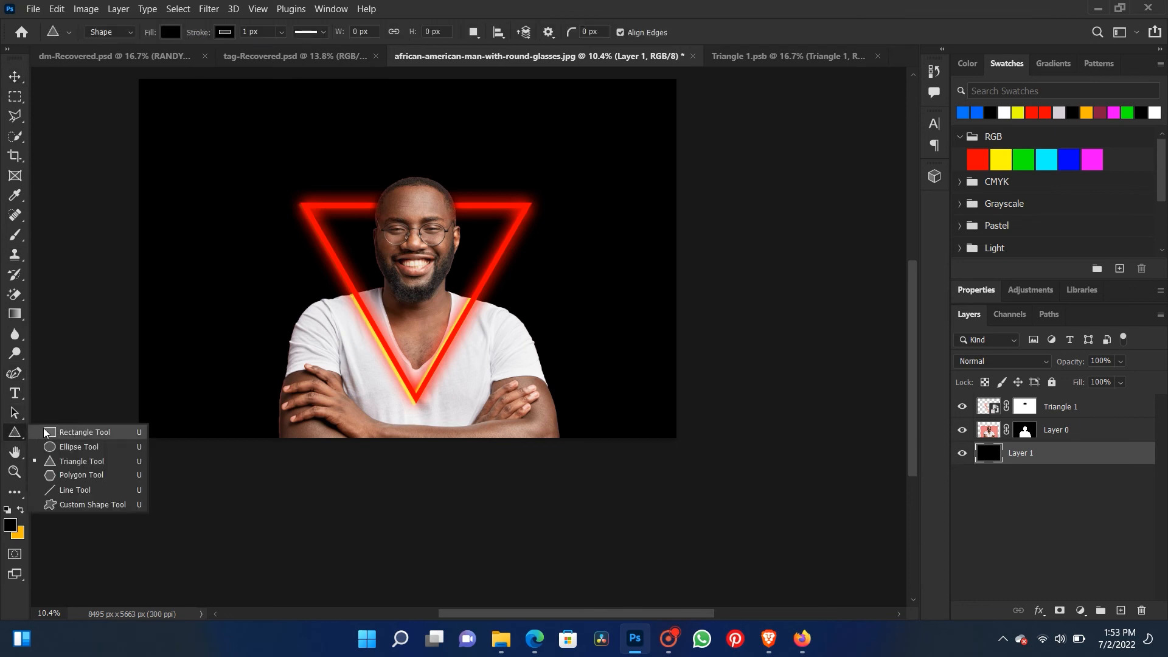
left_click(85, 431)
mouse_move(134, 75)
left_mouse_down()
mouse_move(390, 192)
mouse_move(517, 286)
mouse_move(630, 290)
mouse_move(683, 264)
mouse_move(666, 266)
left_mouse_up()
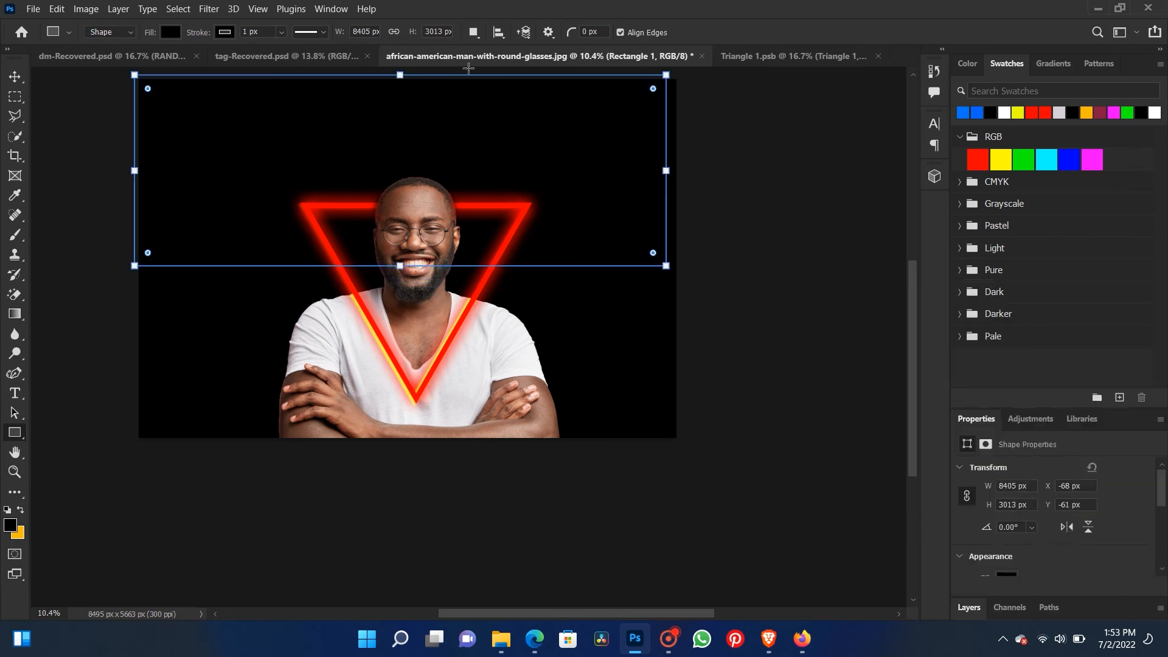
left_click(14, 76)
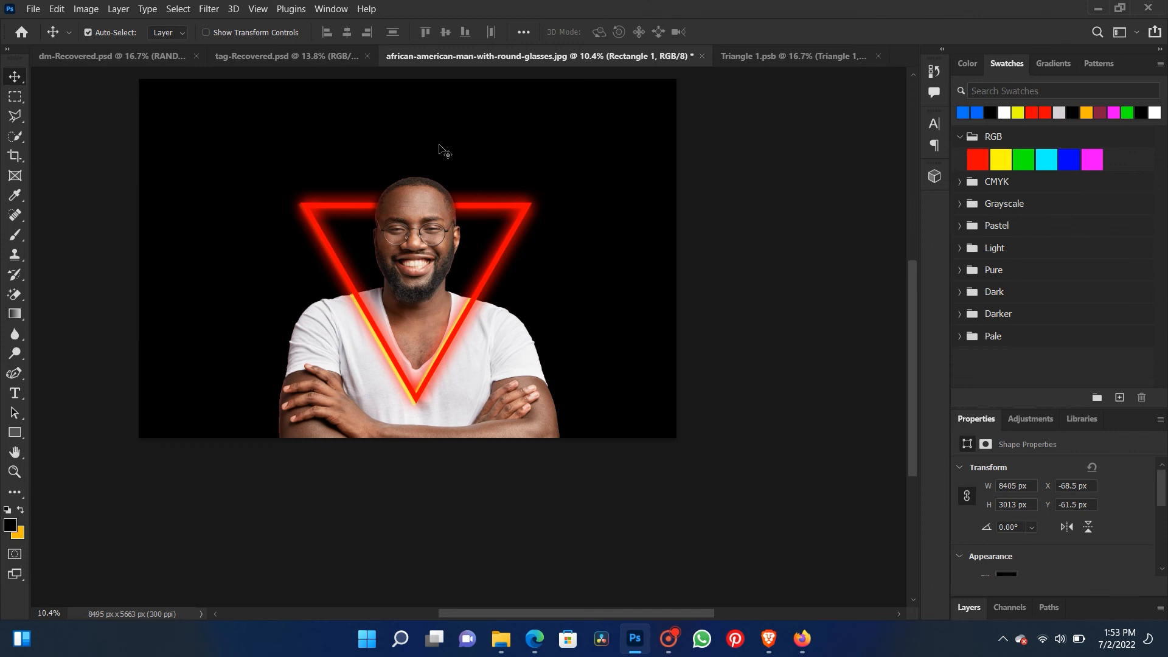
- Move the rectangle layer above the triangle layer and recolor the rectangle with the orange swatch
left_click(980, 603)
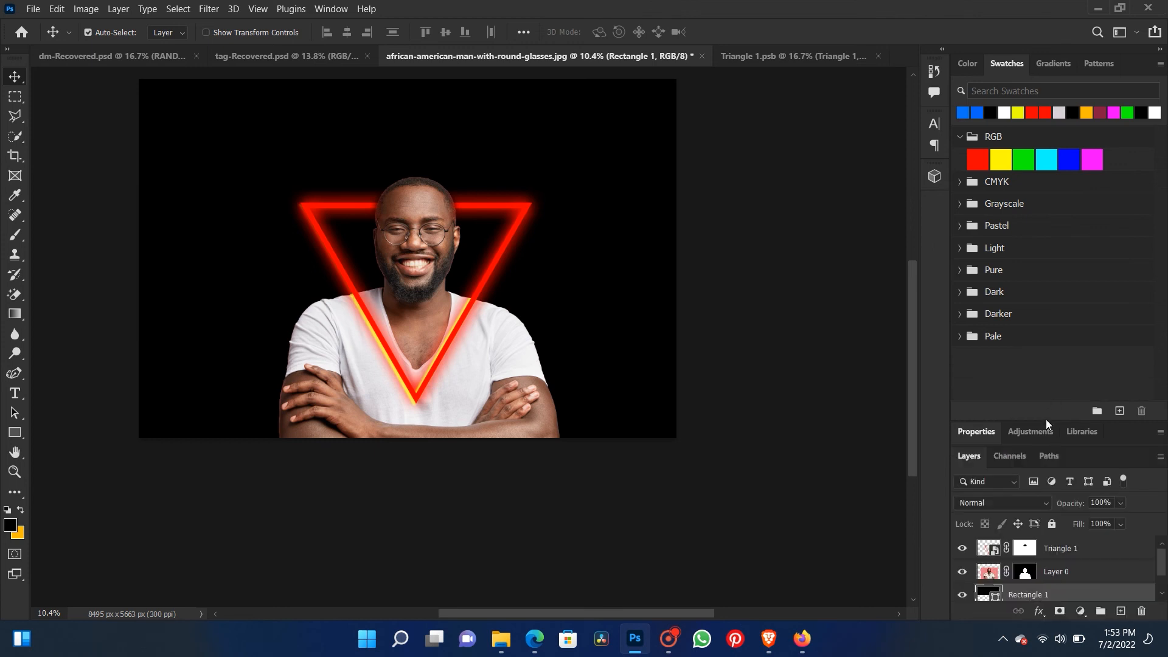
left_click_drag(1045, 599, 1042, 552)
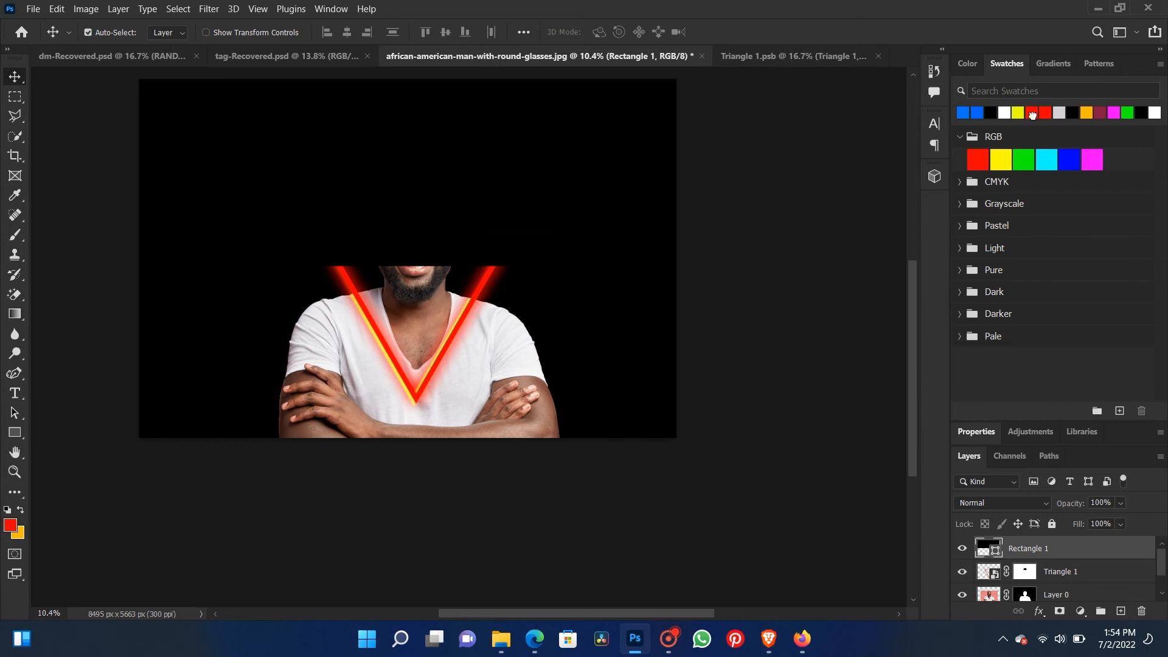
left_click(1032, 114)
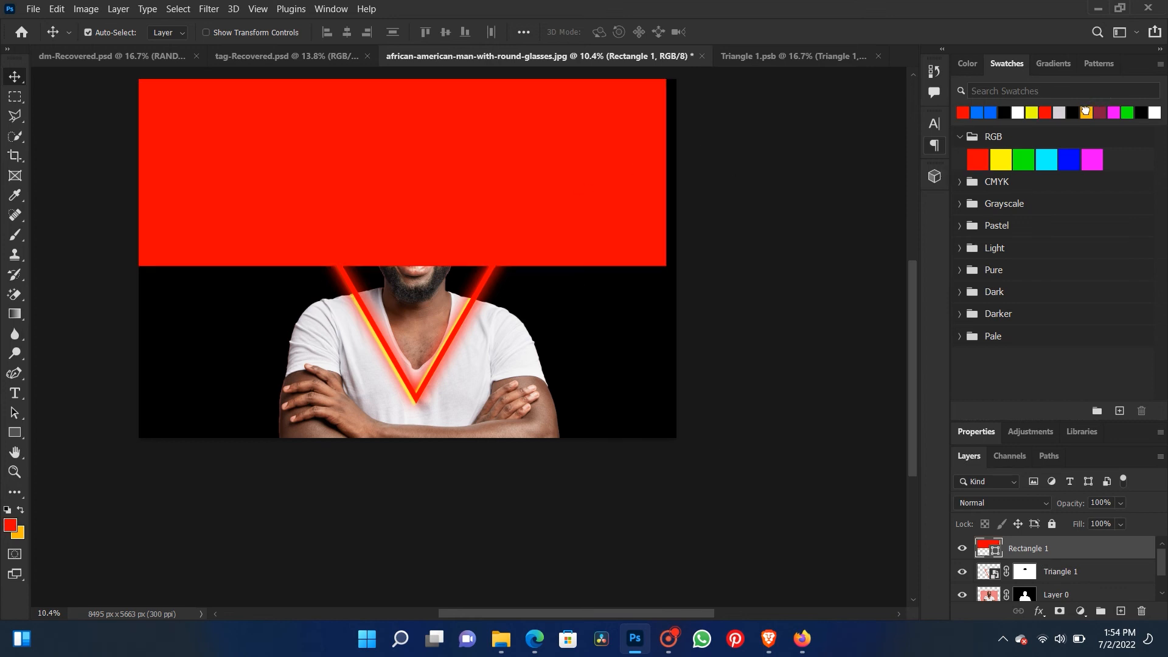
left_click(1086, 112)
right_click(422, 182)
left_click(427, 188)
- Rotate the orange rectangle 51° and place it diagonally across the portrait from the canvas's upper-left corner
key("ctrl+t")
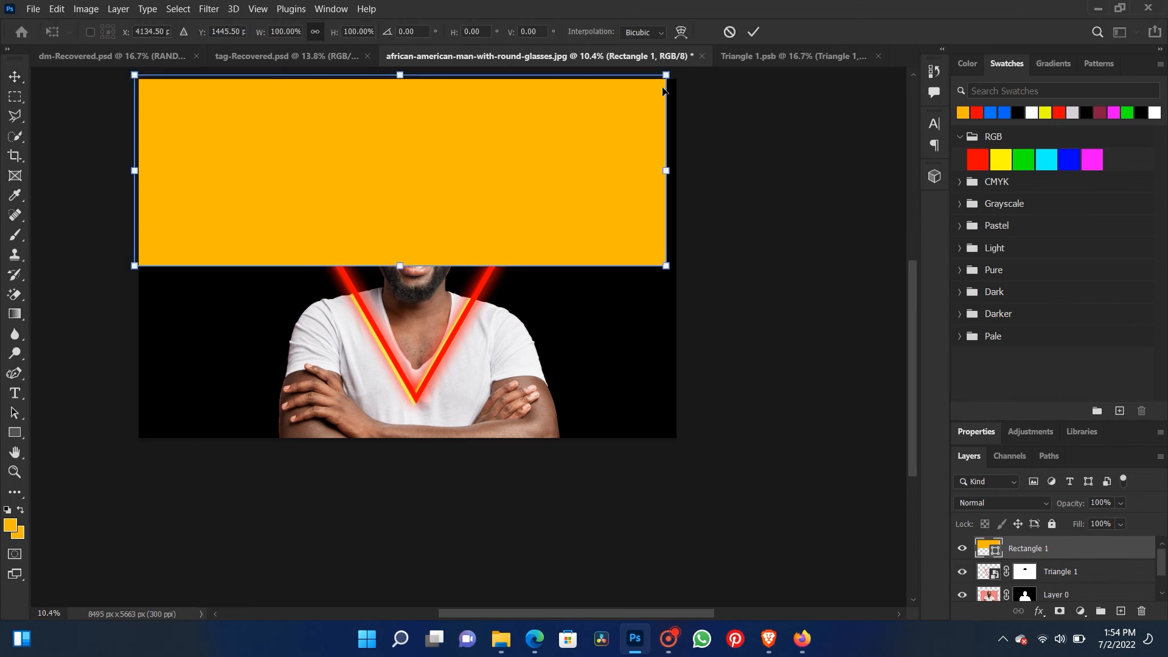
left_click_drag(680, 80, 648, 301)
left_click_drag(464, 243, 401, 281)
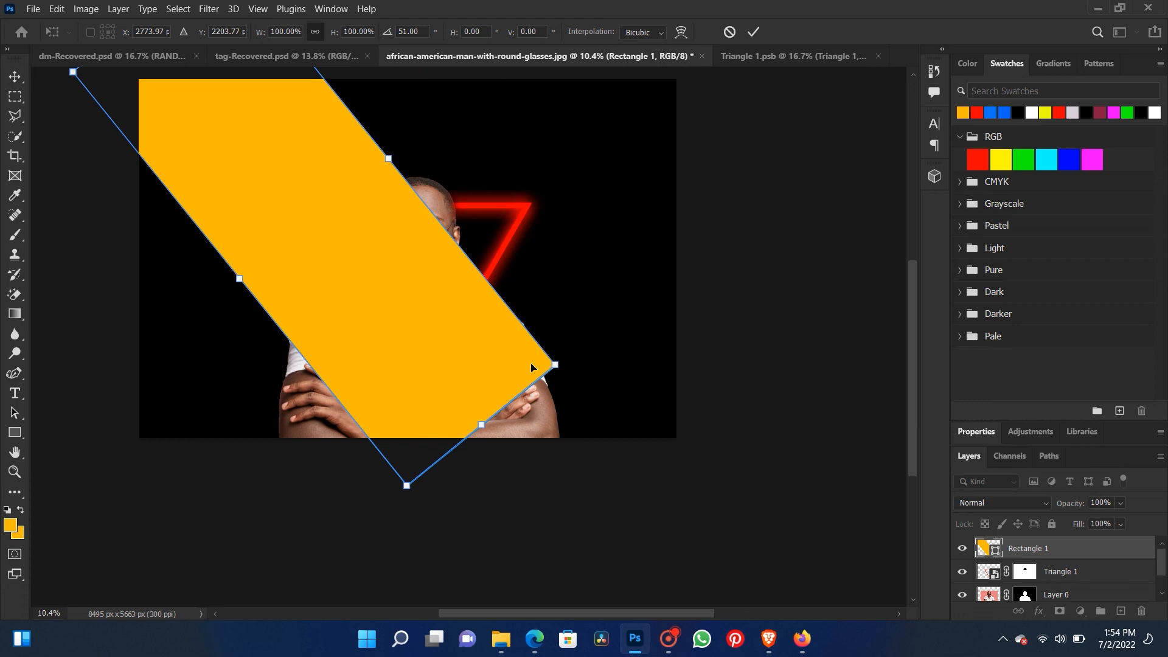
- Distort the rectangle by pulling the two corners of its lower end outward so that end flares wide
right_click(496, 351)
left_click(559, 99)
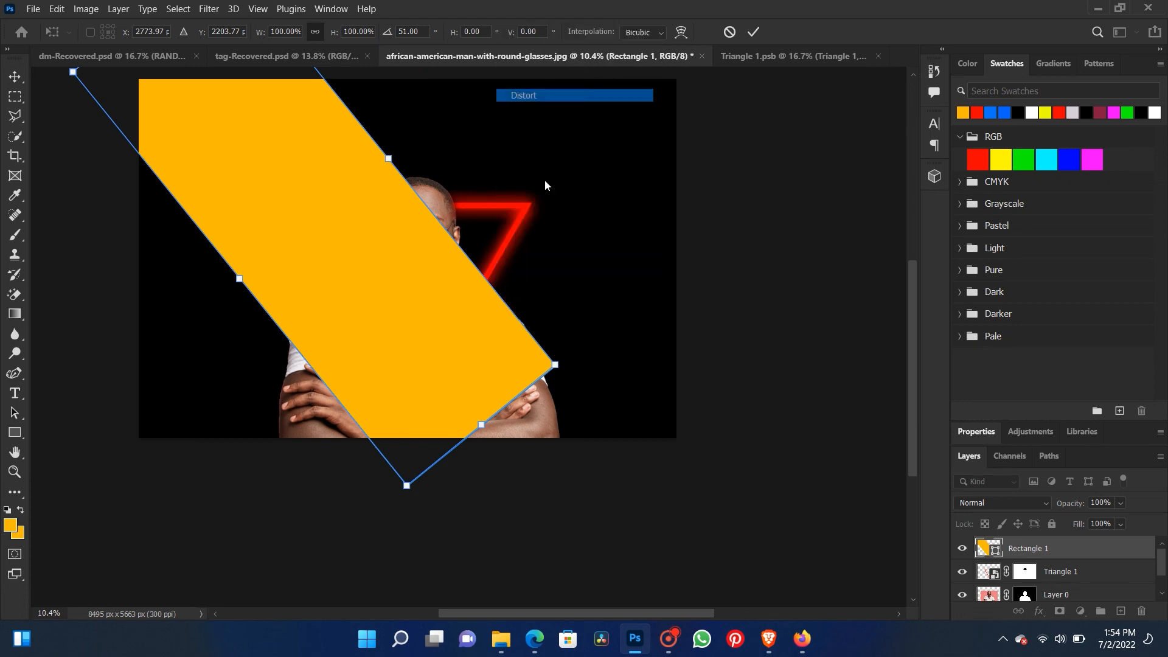
left_click_drag(557, 369, 665, 249)
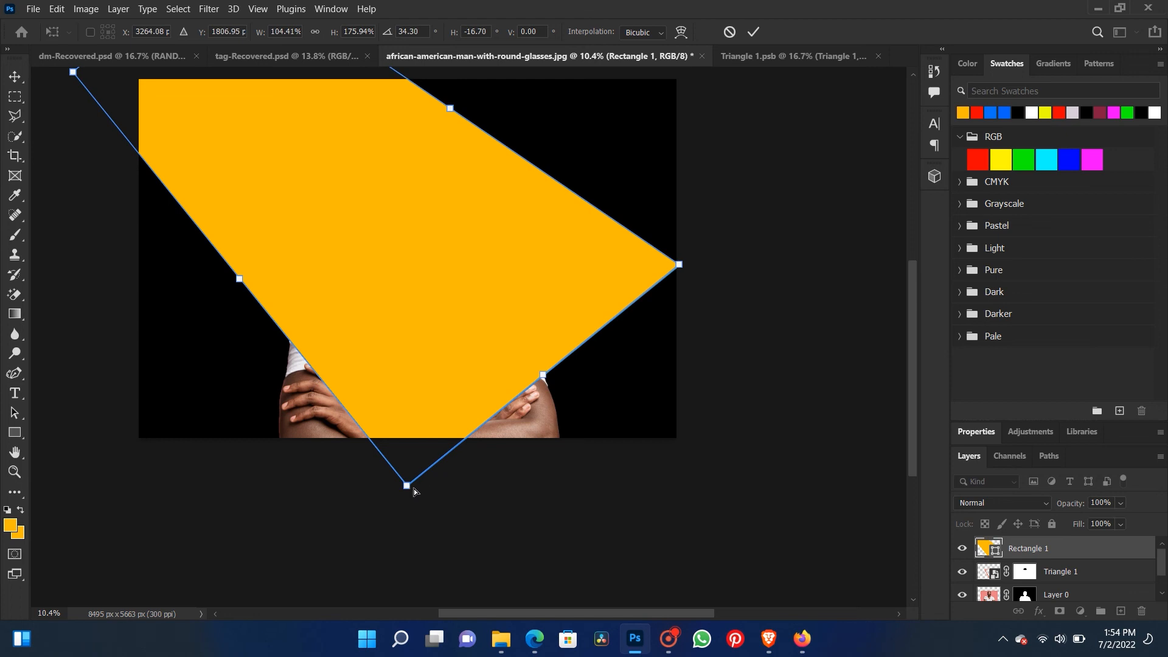
left_click_drag(409, 486, 330, 547)
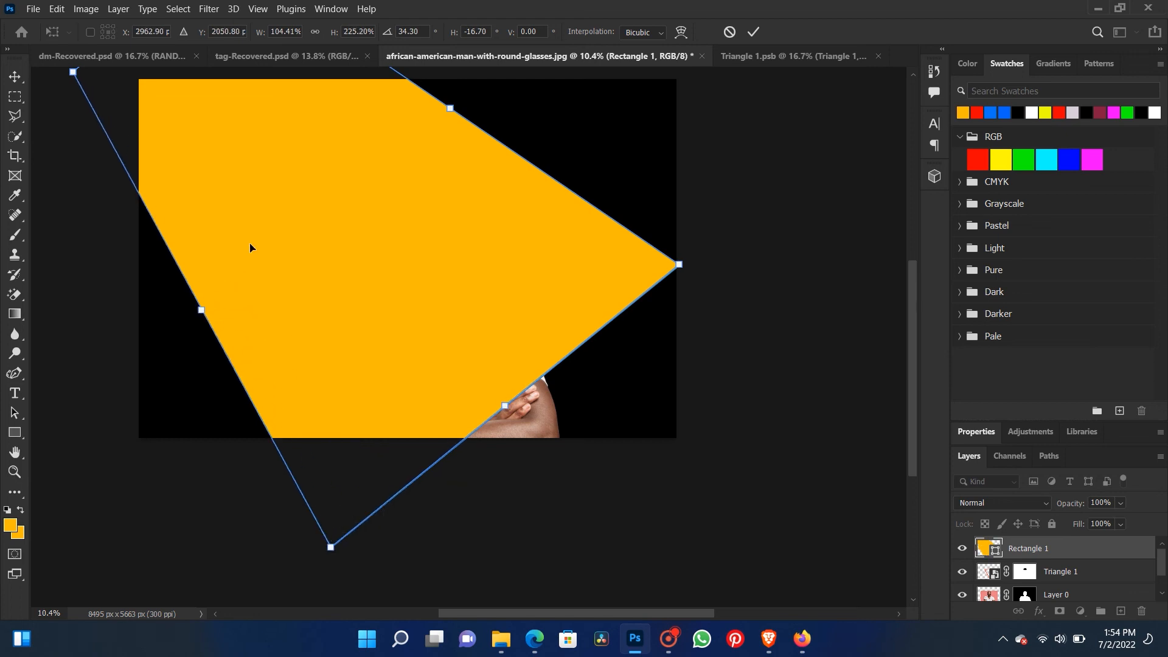
- Scale the flared orange shape down and place it over the canvas's upper-left area, with its lower end crossing the man's face
left_click(16, 77)
key("ctrl+t")
scroll(540, 418, "down", 3)
left_click_drag(635, 506, 522, 399)
mouse_move(404, 295)
left_mouse_down()
mouse_move(385, 310)
mouse_move(396, 308)
left_mouse_up()
key("Return")
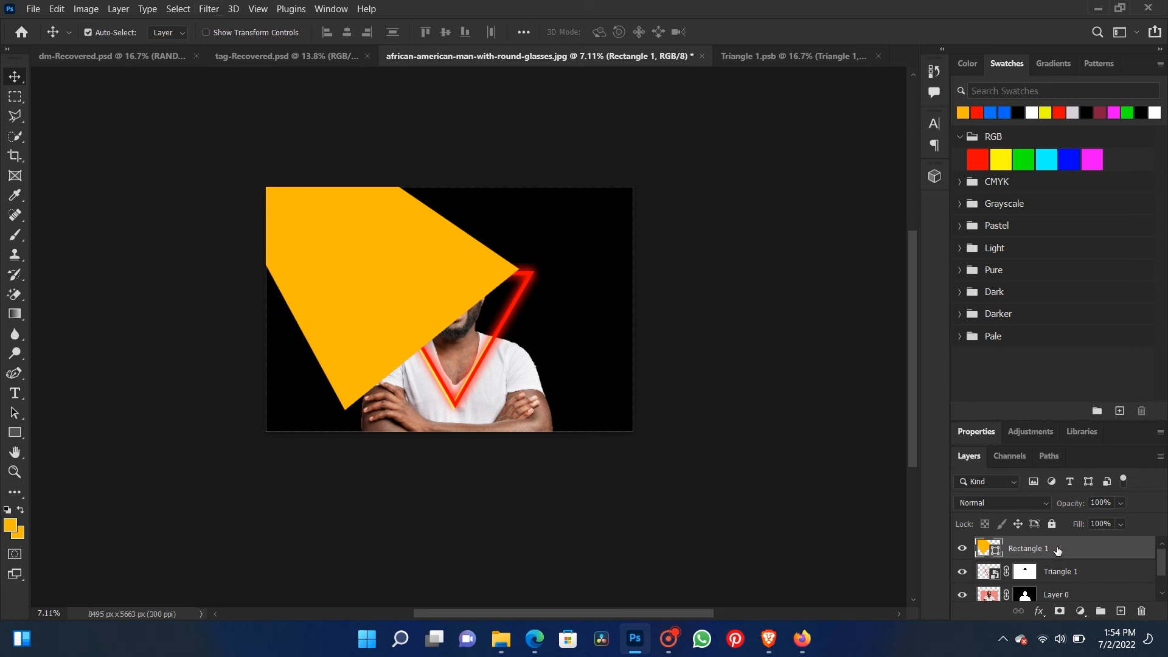
- Add a Gradient Overlay to the orange shape using the Foreground to Transparent preset
left_click(583, 373)
left_click(614, 374)
left_click(919, 236)
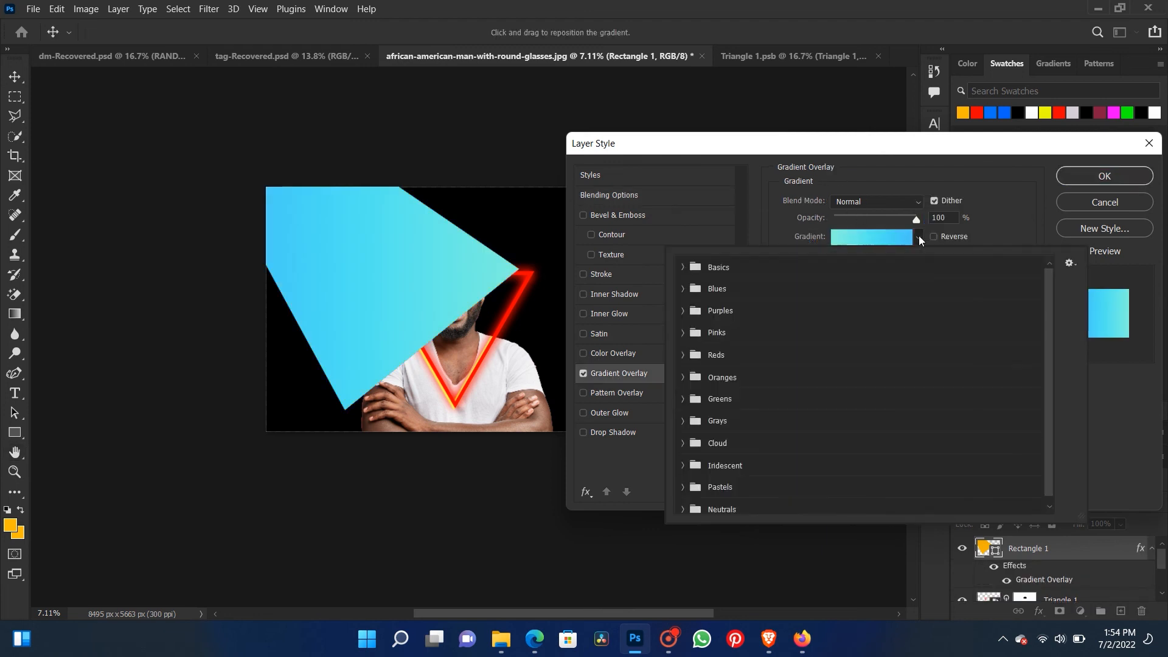
left_click(682, 267)
left_click(723, 293)
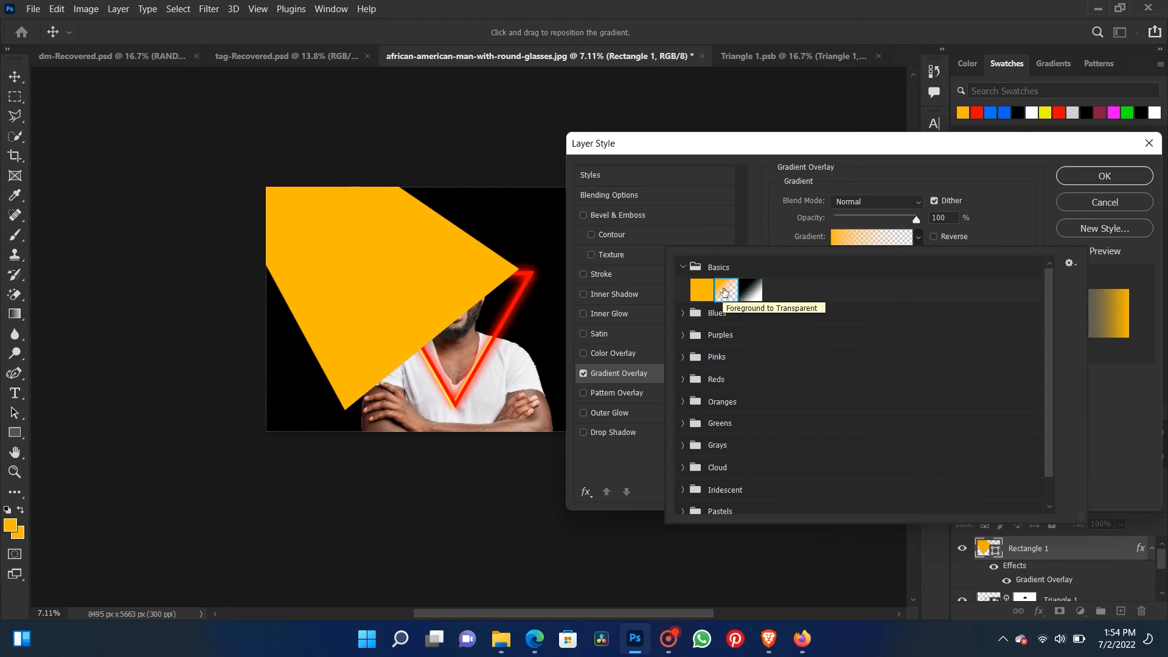
- Move the end color stop of the overlay's gradient to 54% and reverse the gradient
left_click(867, 237)
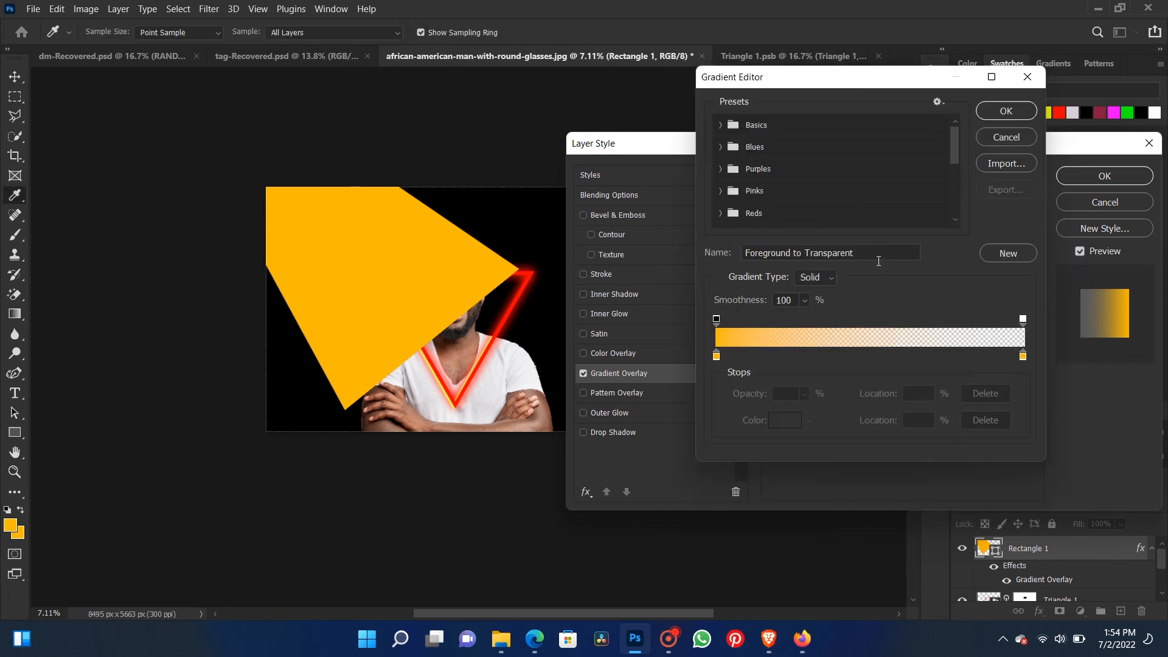
left_click_drag(1021, 357, 841, 370)
key("ctrl+z")
left_click_drag(1022, 356, 885, 358)
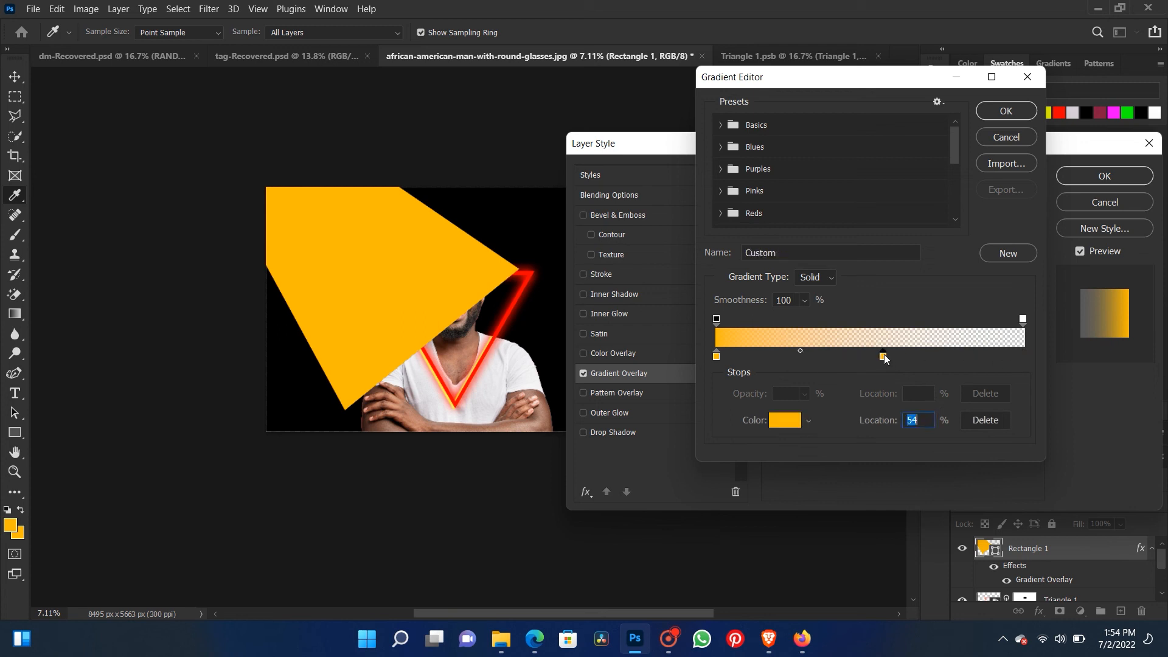
left_click(1005, 110)
left_click(935, 237)
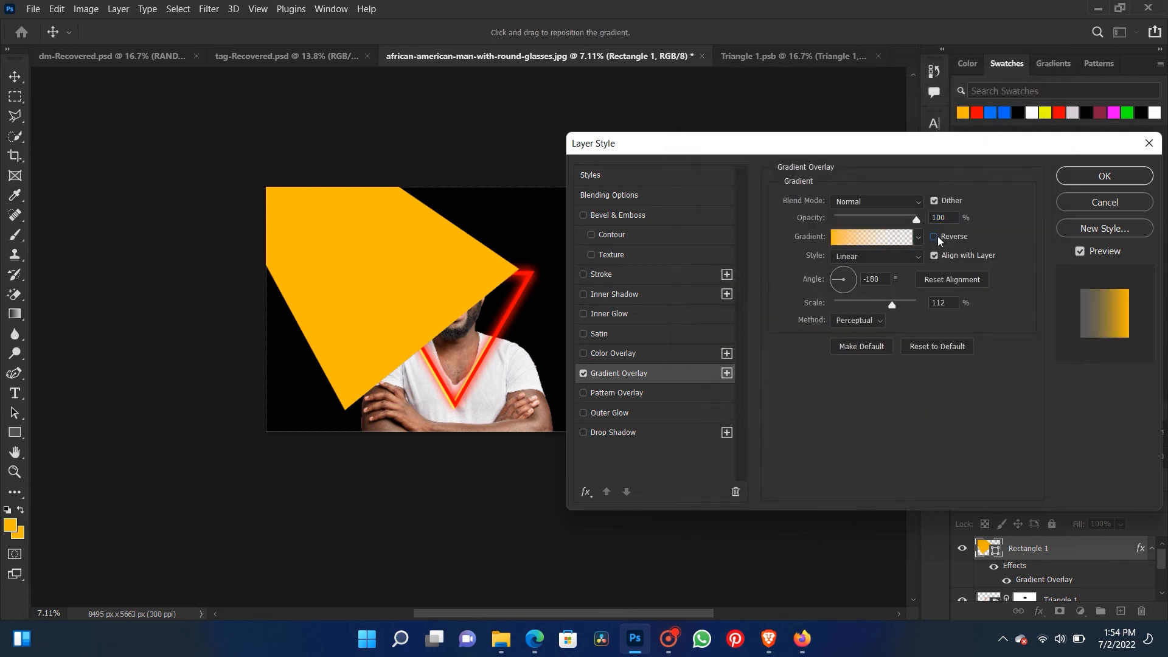
left_click(1104, 176)
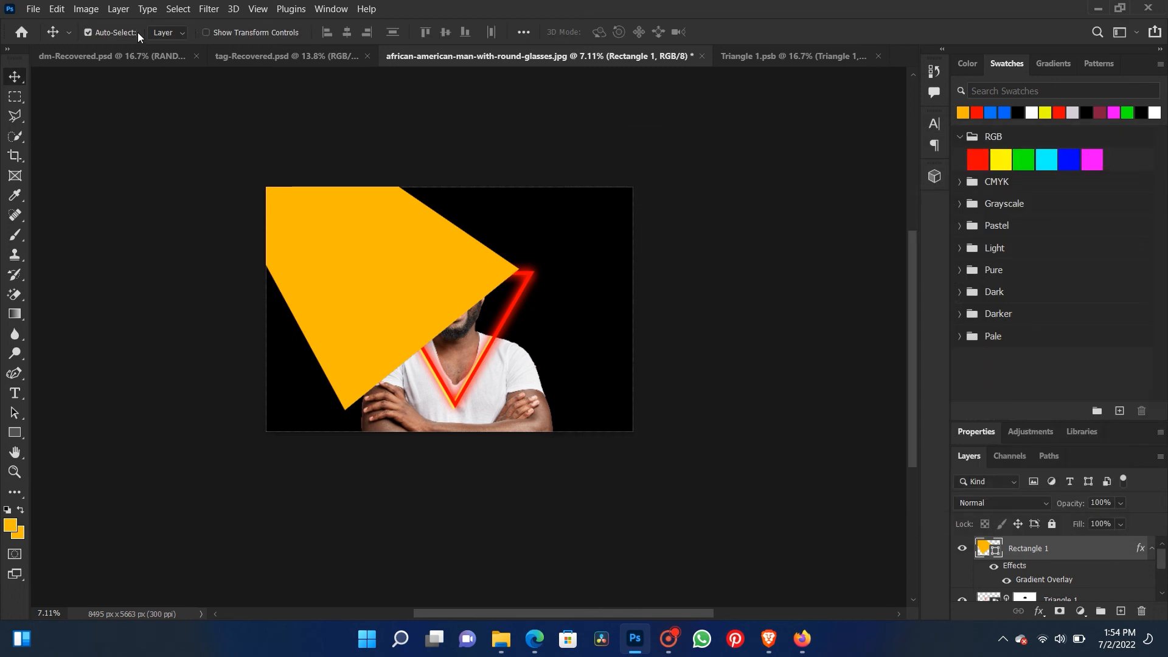
- Apply a Gaussian Blur of 1000 pixels to the orange shape and lower its layer opacity to 15%
left_click(208, 9)
mouse_move(248, 191)
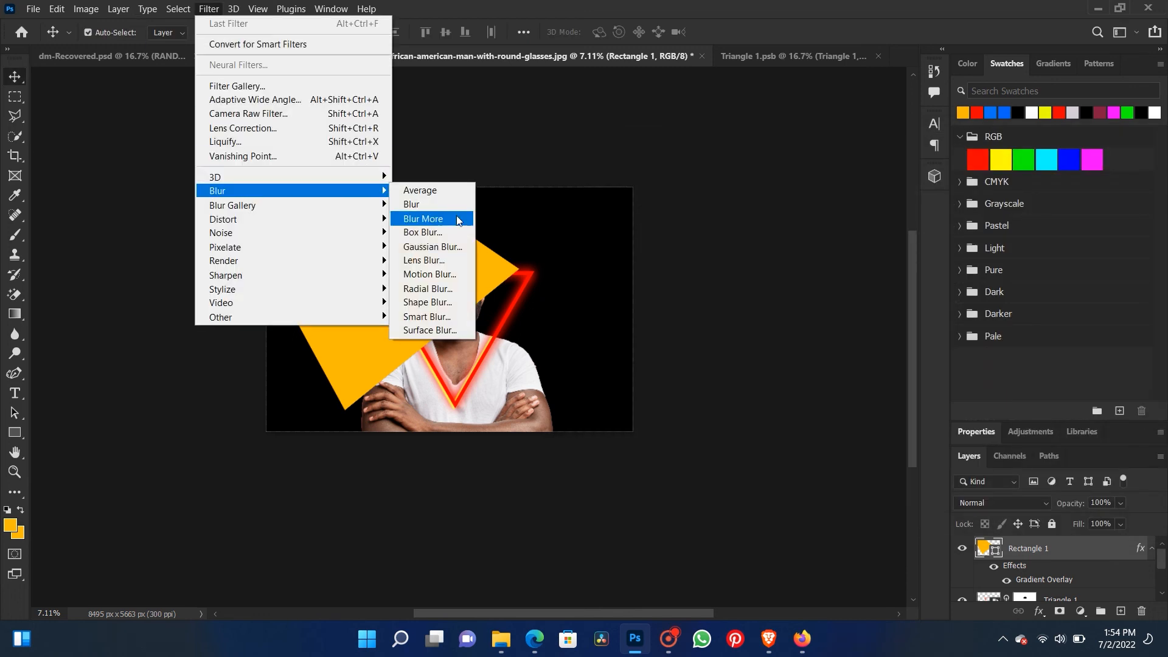
left_click(457, 252)
left_click(701, 246)
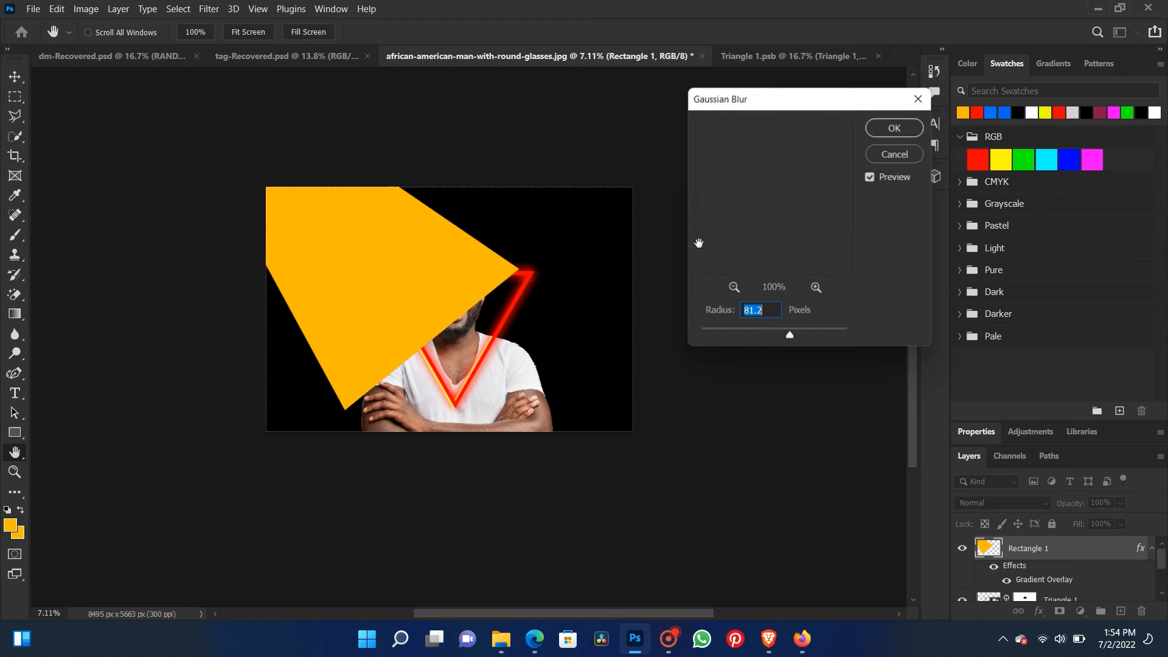
left_click_drag(804, 334, 869, 336)
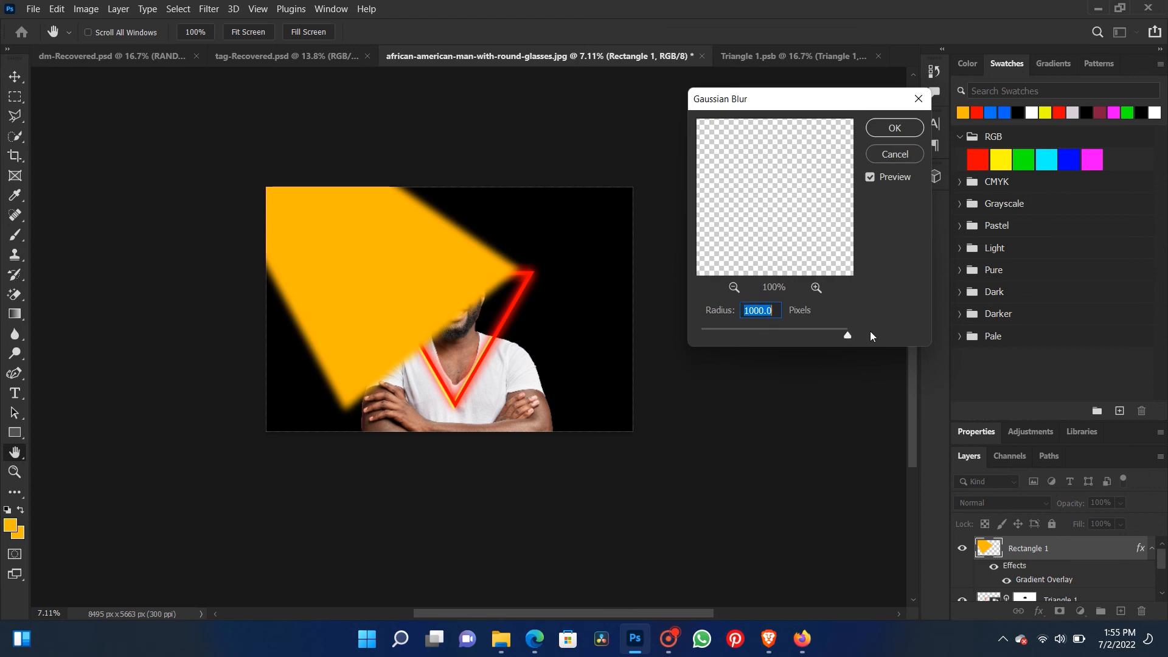
left_click(883, 129)
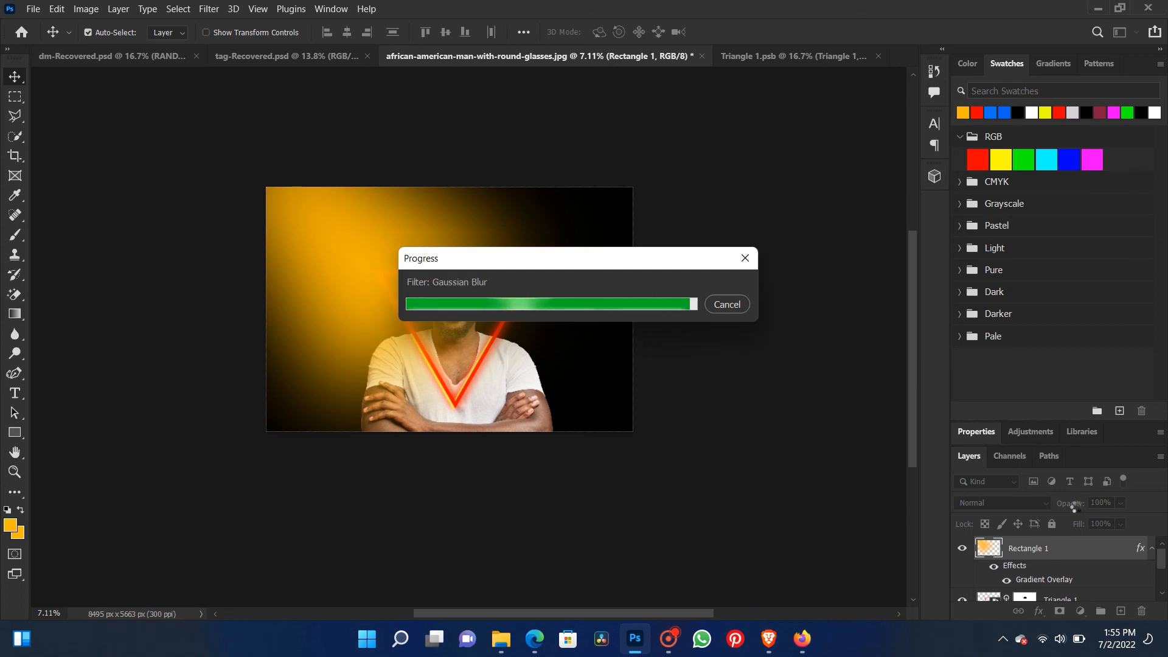
left_click_drag(1076, 510, 1011, 502)
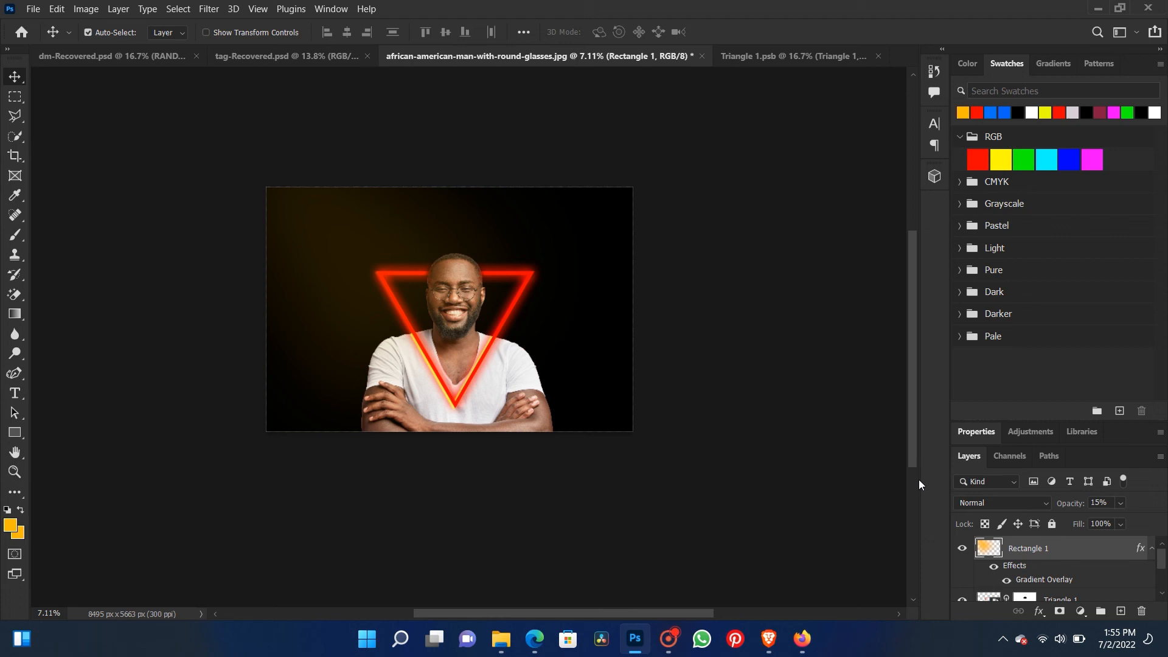
- Try a blue Color Overlay on the blurred shape
scroll(419, 289, "up", 5)
scroll(424, 337, "down", 3)
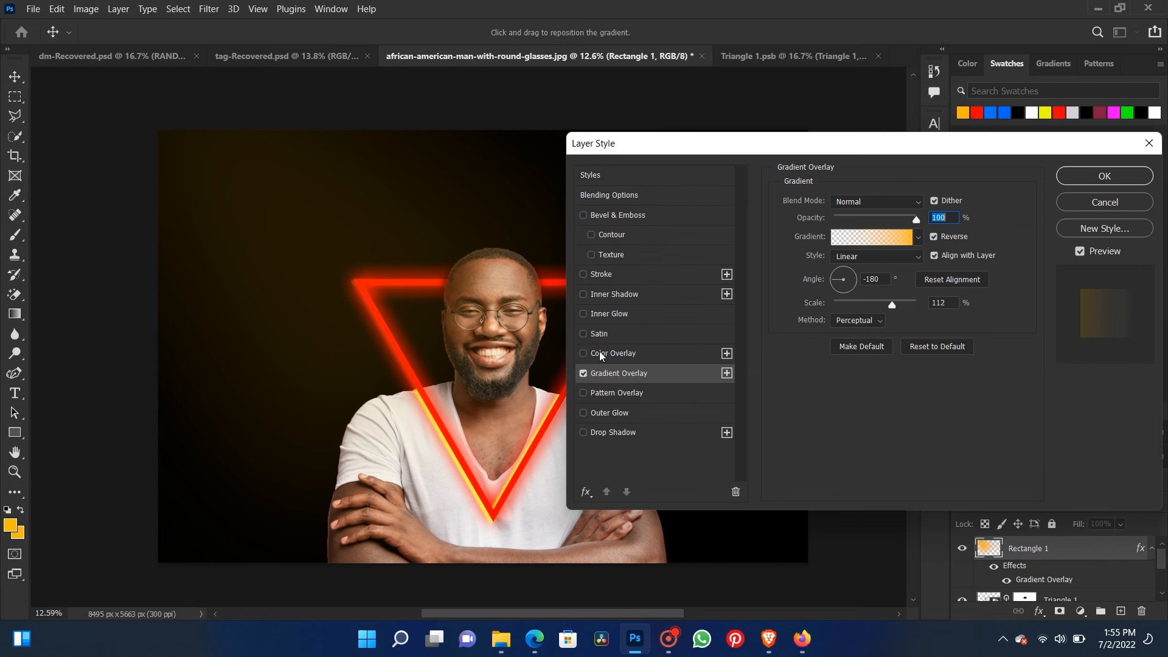
left_click(623, 376)
left_click(583, 353)
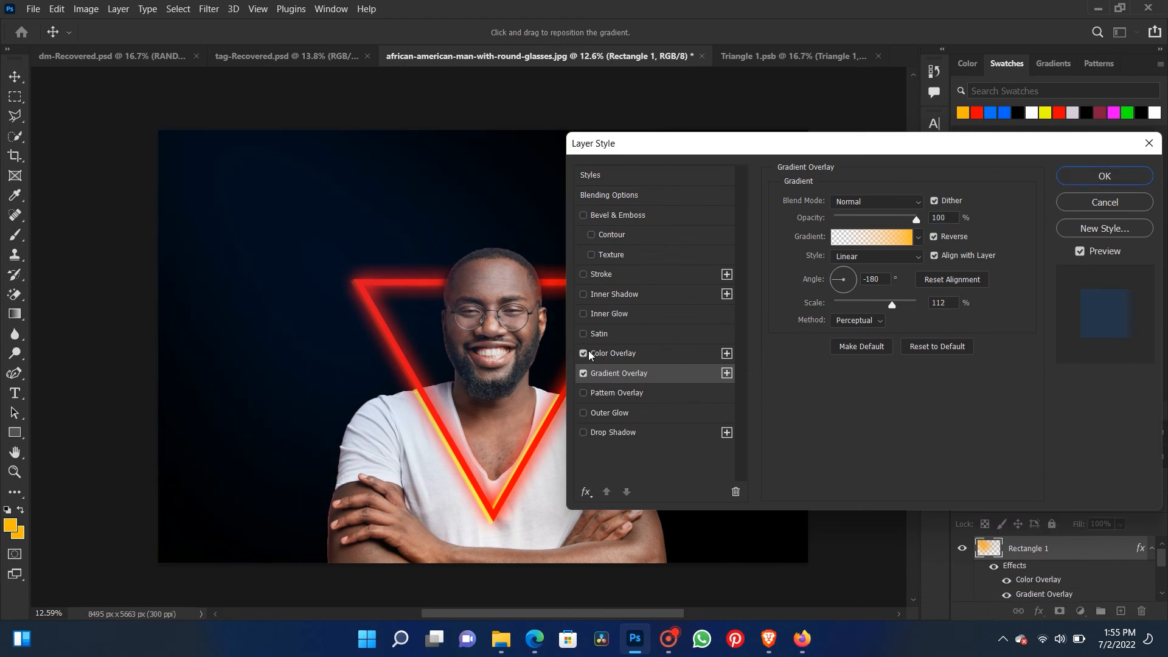
left_click(637, 358)
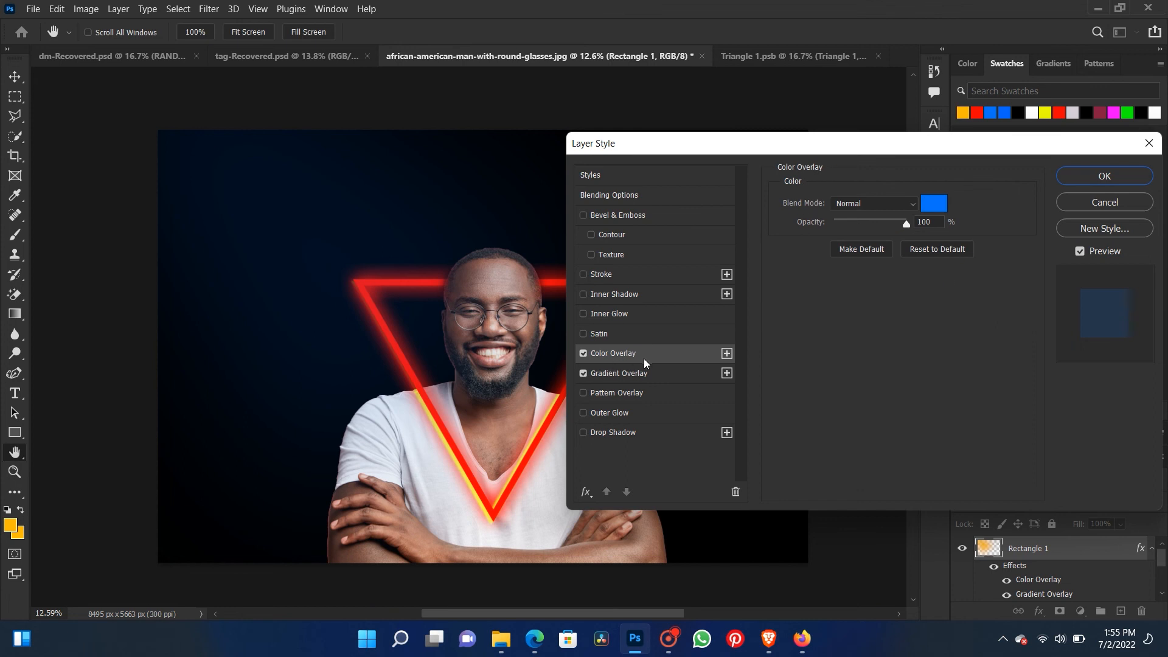
- Increase the scale of the shape's Gradient Overlay and adjust its angle slightly
left_click(635, 375)
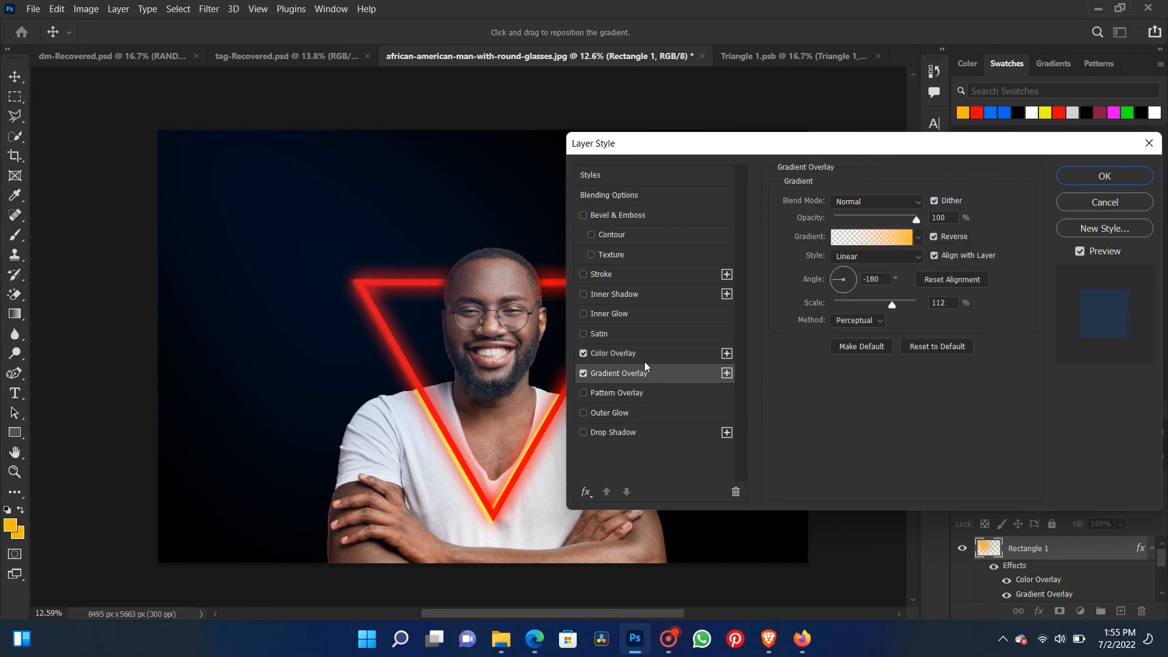
left_click(935, 201)
left_click(934, 202)
left_click_drag(906, 305, 952, 309)
left_click_drag(839, 278, 841, 289)
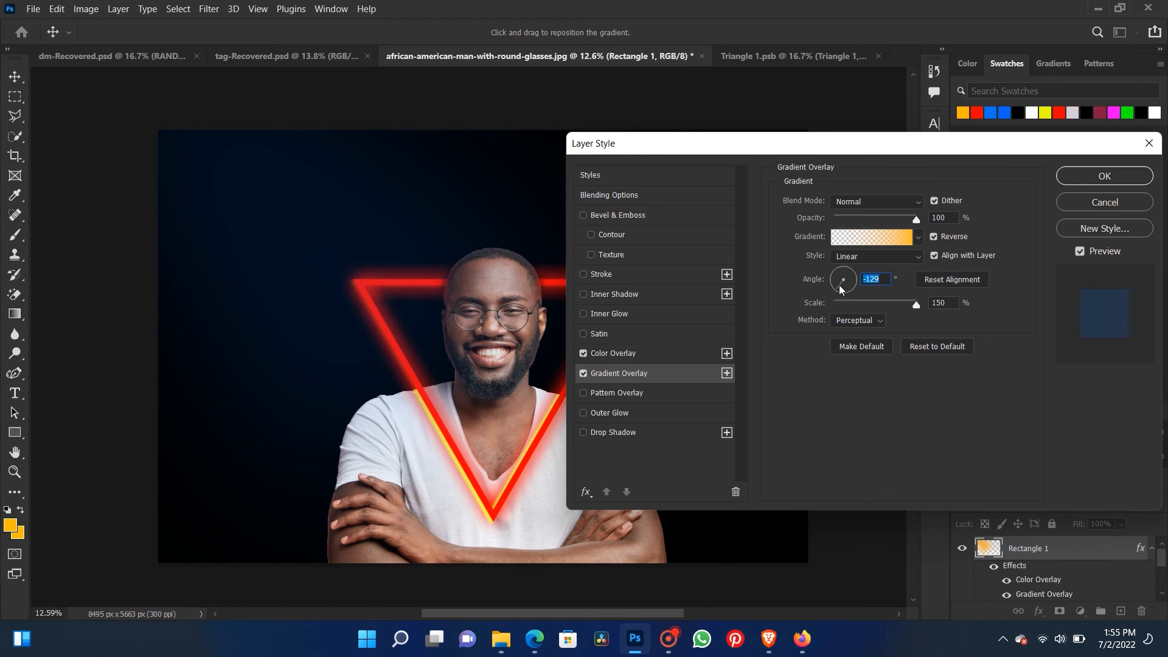
left_click(1087, 180)
- Disable the blurred shape's Color Overlay and switch its Gradient Overlay to a blue-to-violet preset from the Purples group
scroll(376, 366, "down", 5)
scroll(383, 359, "up", 2)
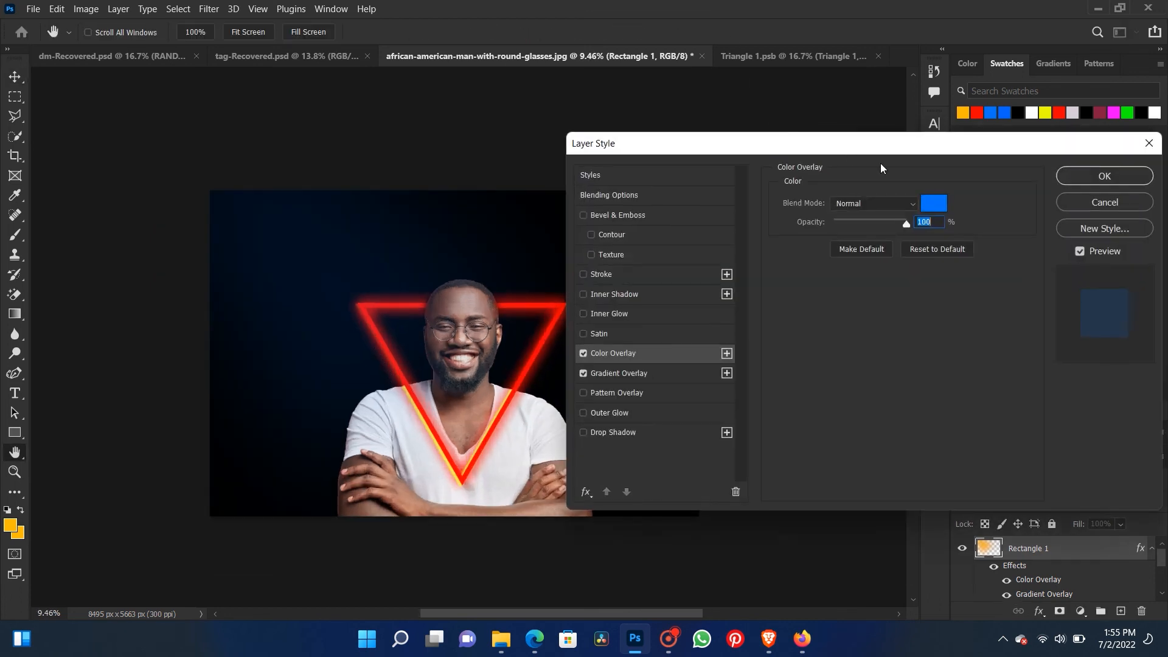
left_click(584, 353)
left_click(611, 373)
left_click(916, 237)
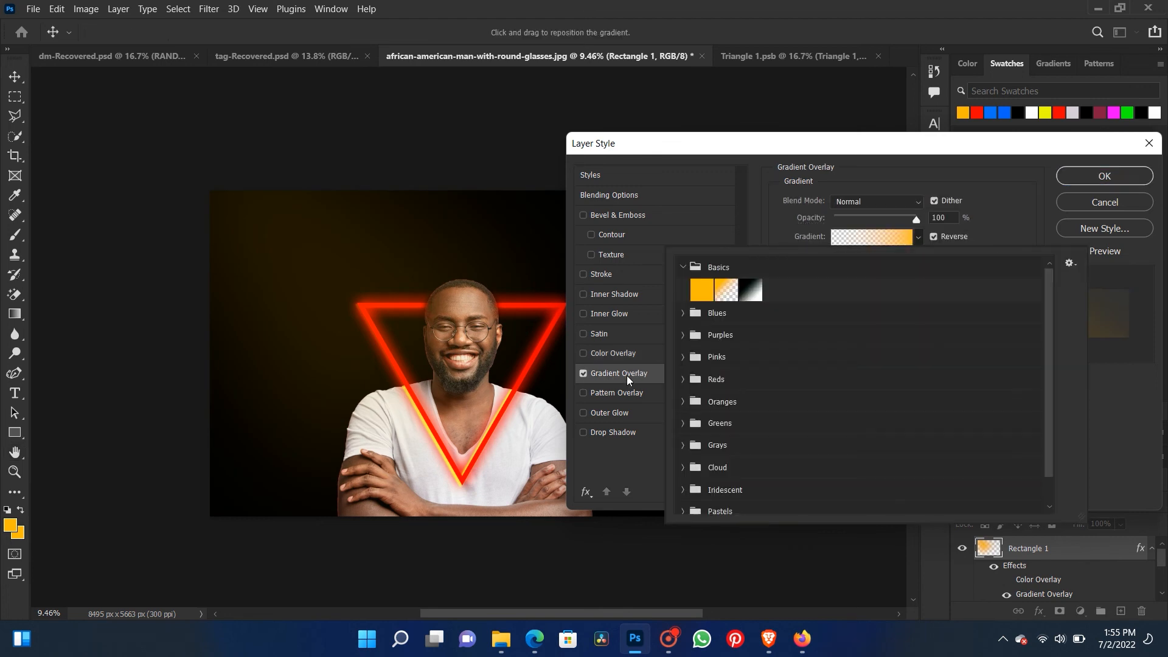
left_click(682, 335)
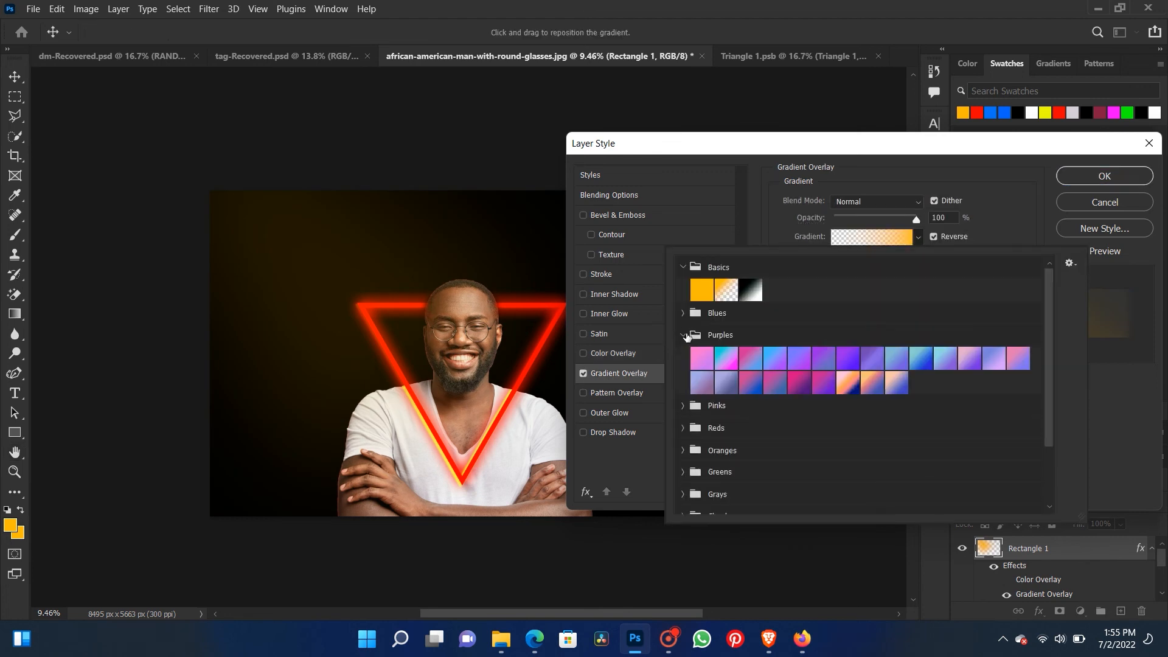
left_click(829, 361)
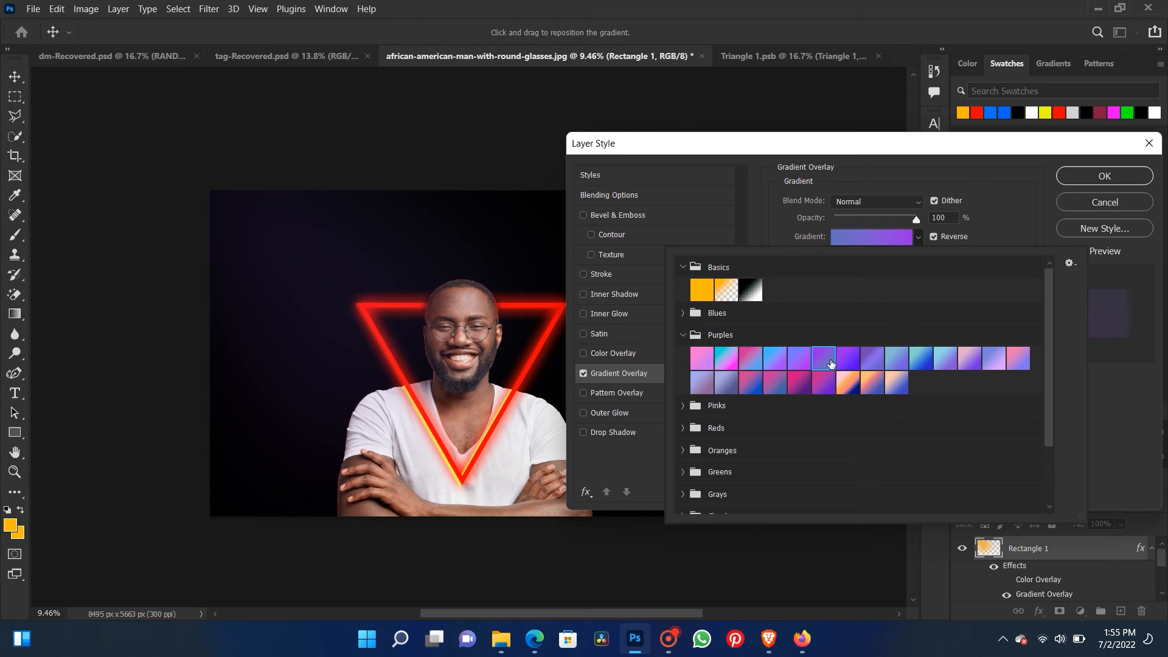
left_click(1076, 173)
left_click(1075, 173)
- Scale the blurred glow layer up to 137.44% so it spreads farther across the canvas
right_click(330, 244)
left_click(338, 252)
key("ctrl+t")
scroll(337, 251, "down", 3)
left_click_drag(571, 433, 721, 526)
key("Return")
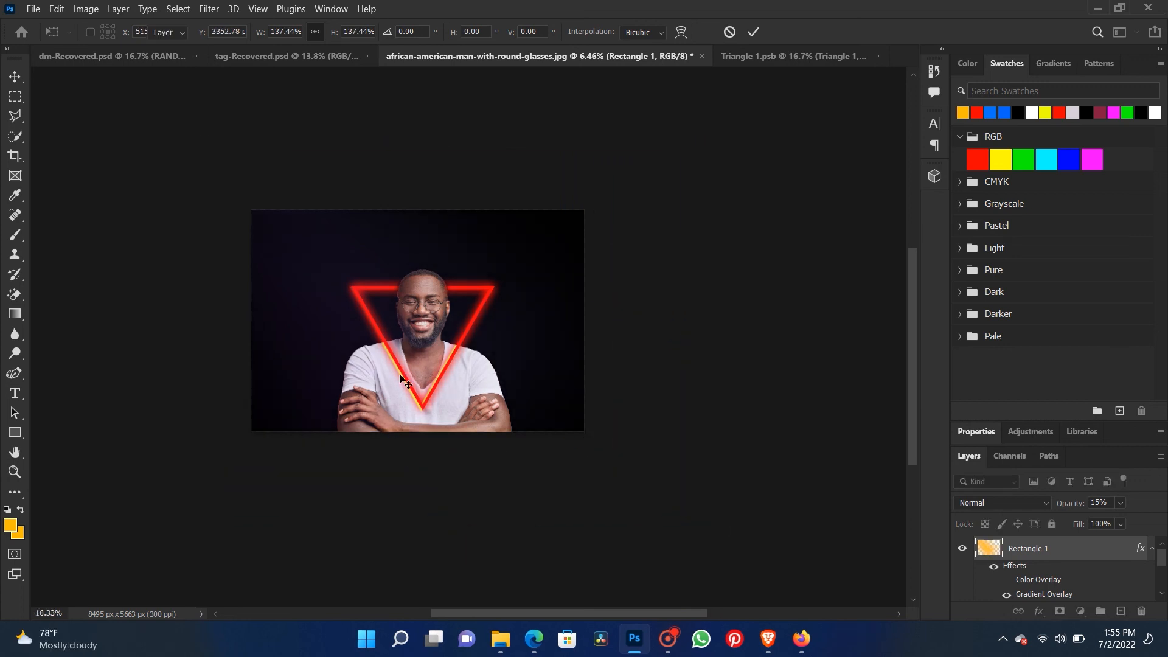
- Examine the purple glow around the portrait and neon triangle at several zoom levels
scroll(399, 375, "up", 5)
scroll(400, 375, "down", 4)
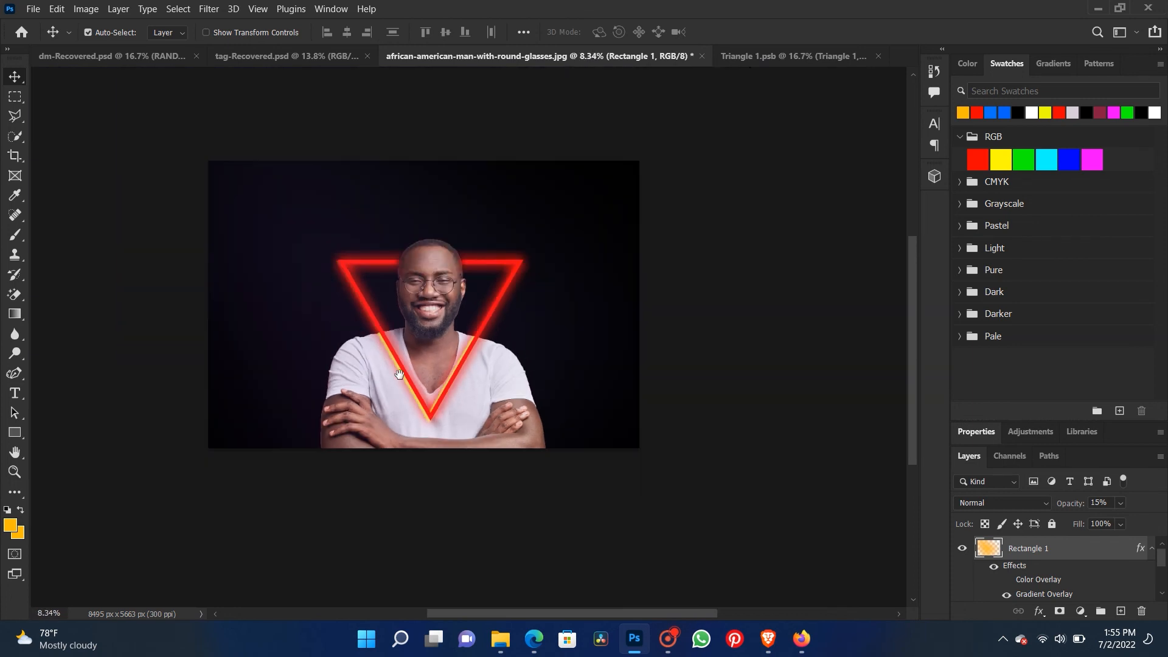
scroll(400, 375, "up", 1)
right_click(309, 207)
left_click(309, 208)
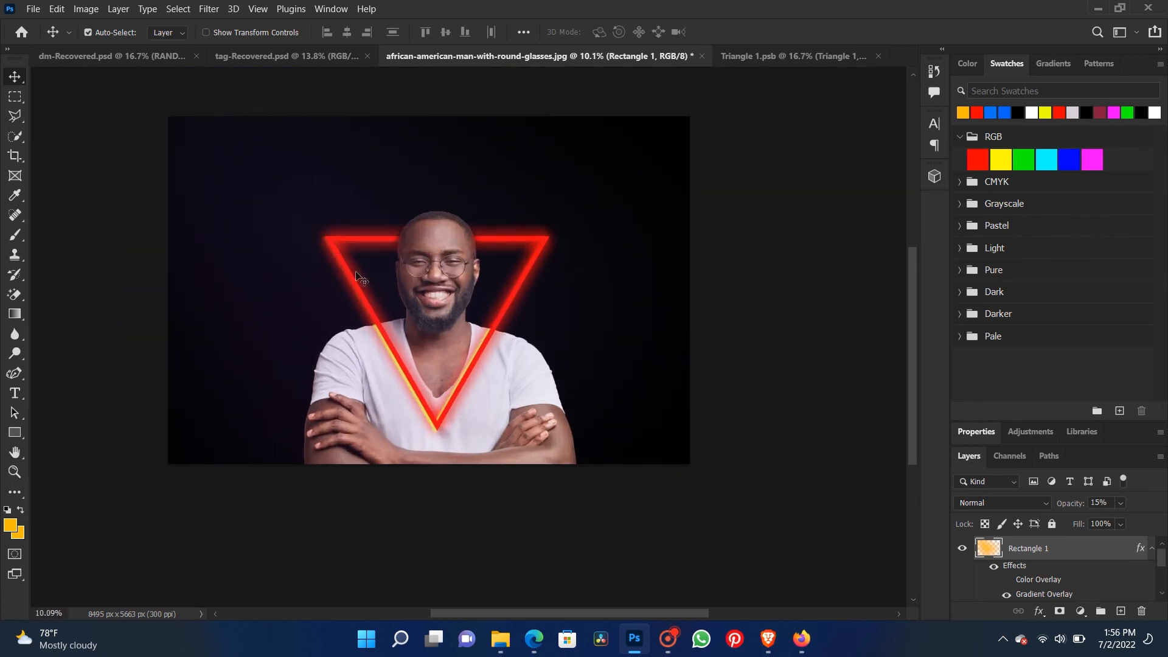
scroll(424, 340, "up", 1)
scroll(471, 351, "down", 3)
scroll(395, 368, "up", 2)
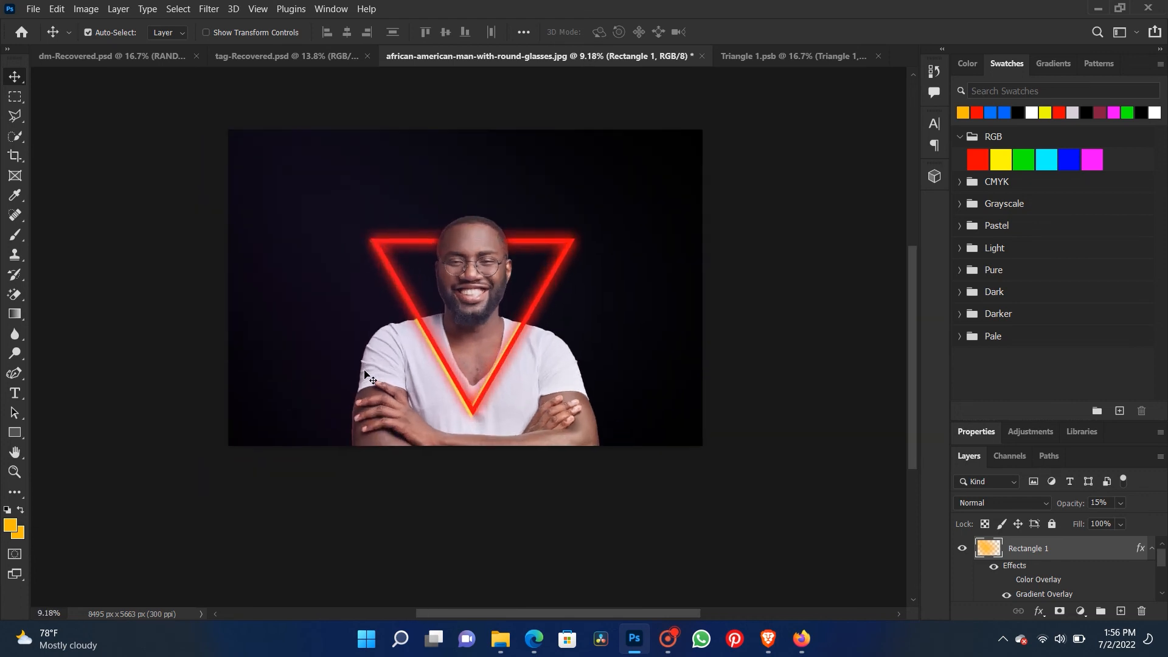
- Add a new layer directly above the portrait layer and enlarge the brush to 2200 pixels
scroll(1060, 595, "down", 3)
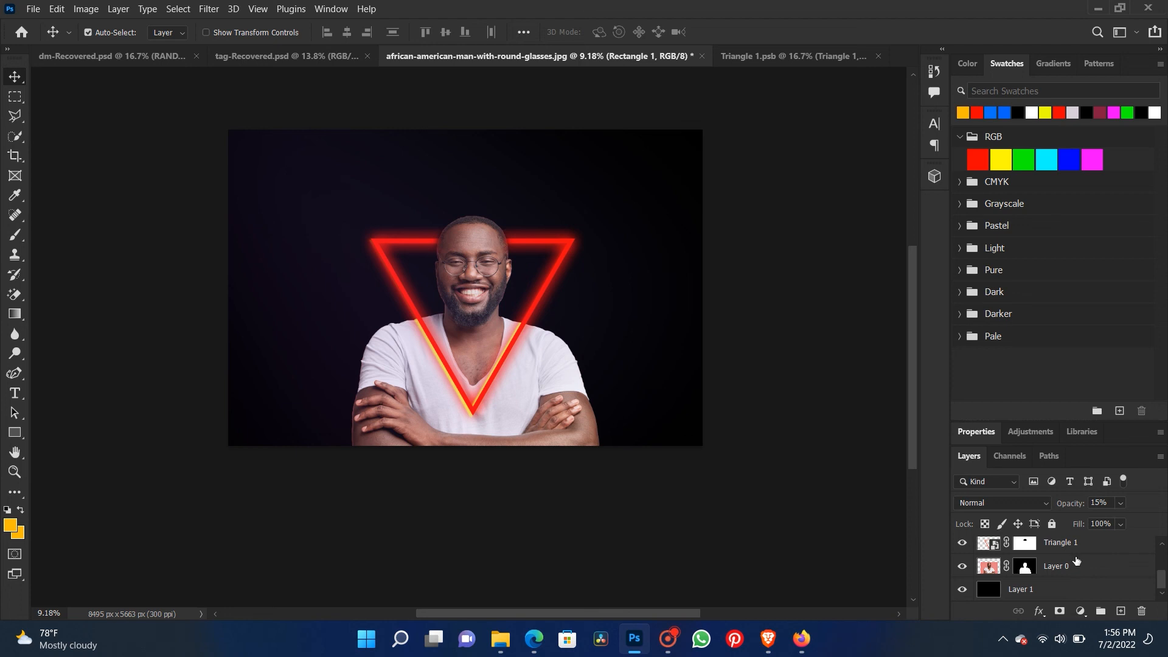
left_click(1075, 561)
left_click(1121, 611)
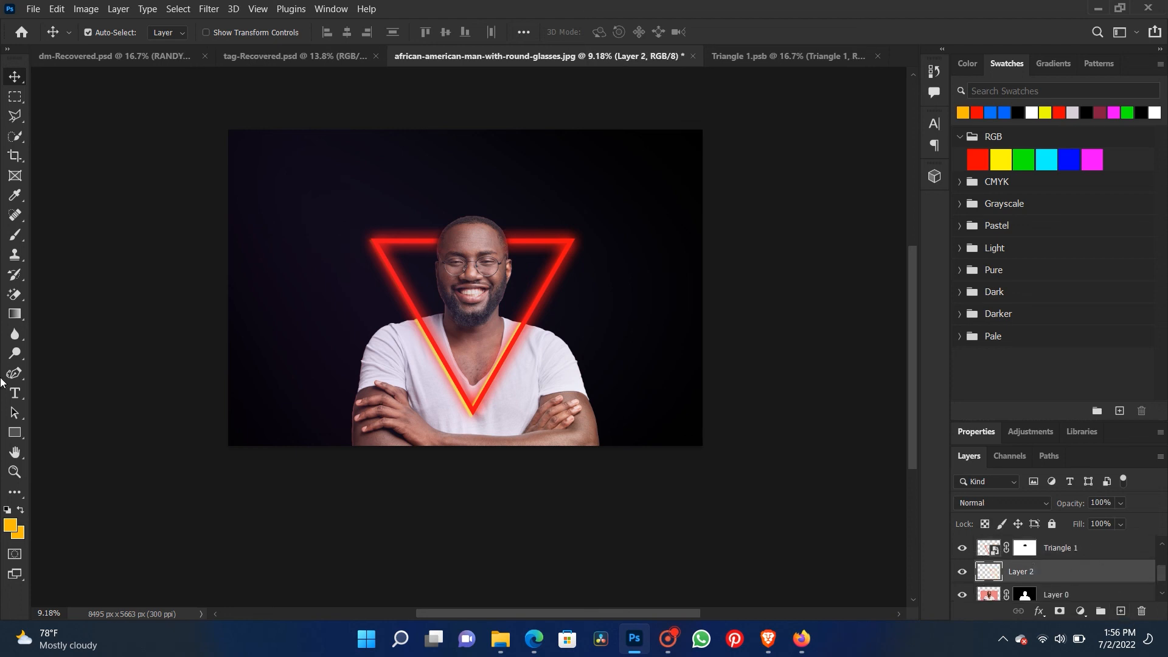
left_click(16, 236)
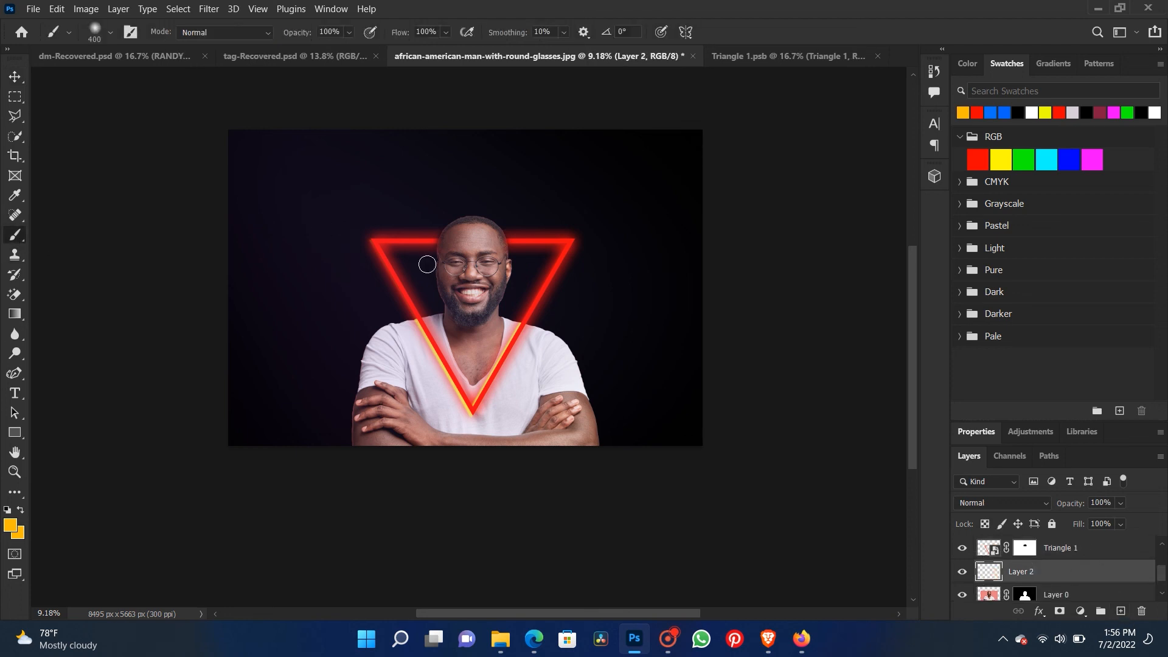
key("bracketright")
key("bracketright")
key("bracketright")
key("bracketright")
key("bracketright")
key("bracketright")
key("bracketright")
key("bracketright")
key("bracketright")
key("bracketright")
- Undo a trial orange dab on the face and set the foreground color to purple 3b2765
left_click(459, 260)
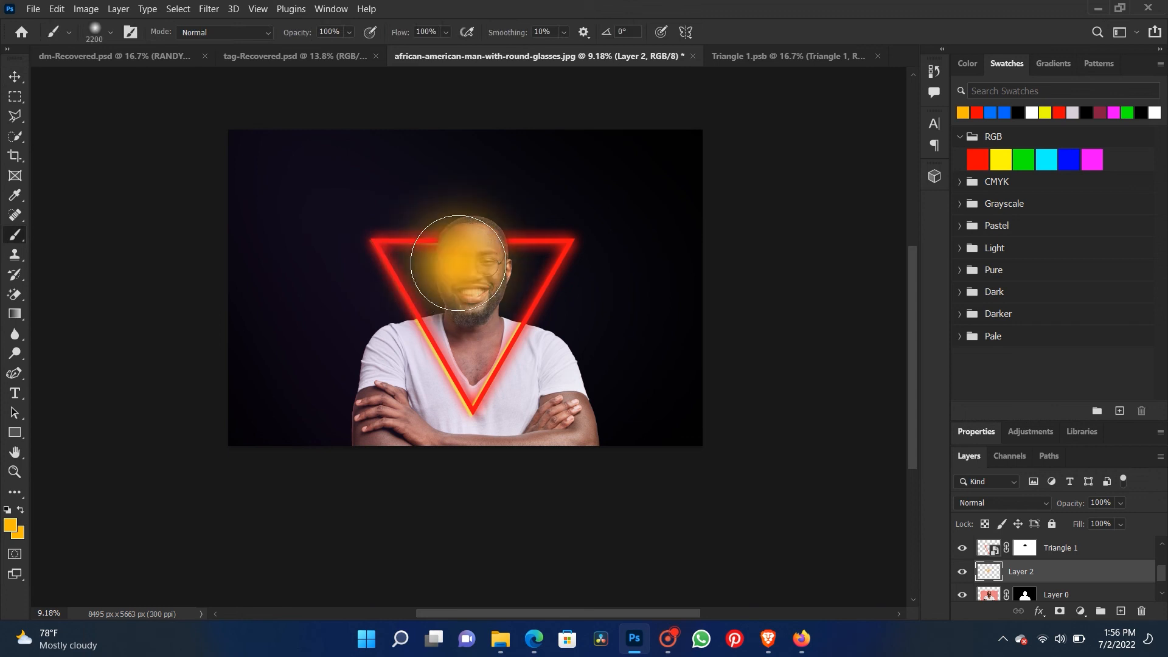
key("ctrl+z")
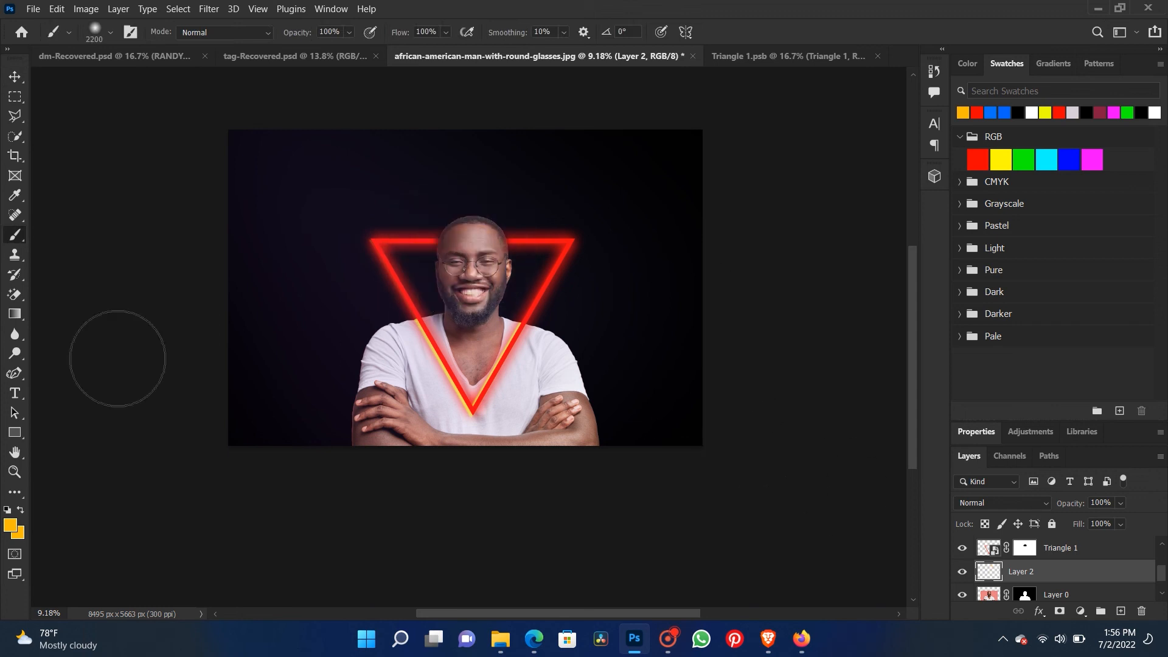
left_click(9, 525)
left_click(372, 196)
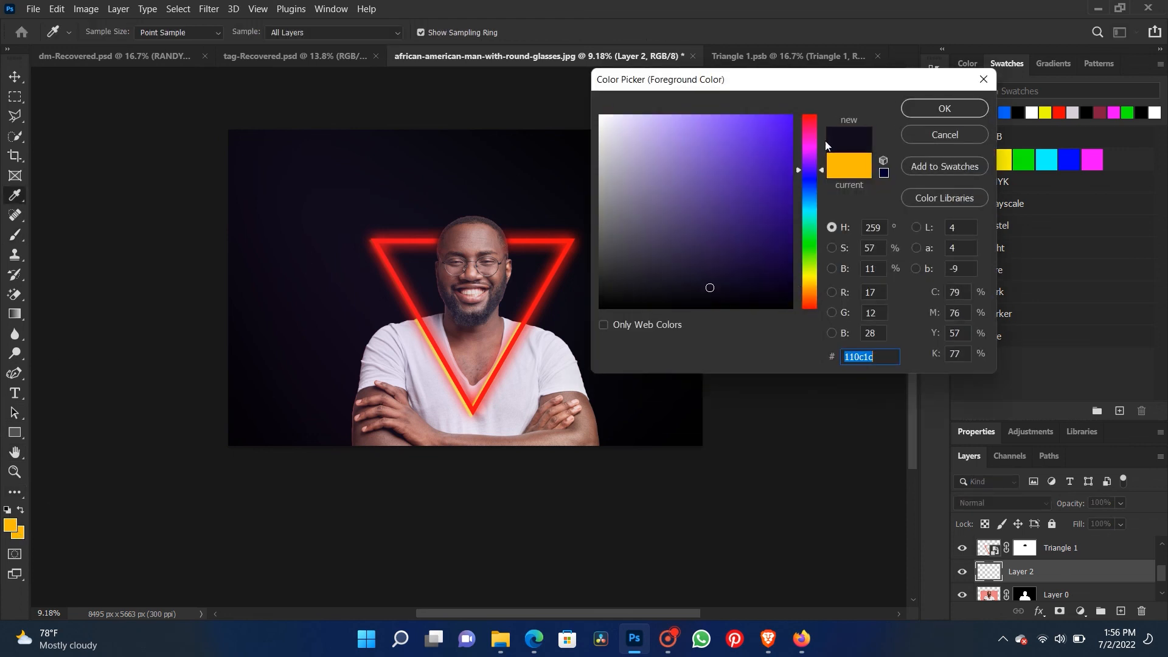
mouse_move(709, 288)
left_mouse_down()
mouse_move(741, 237)
mouse_move(717, 229)
left_mouse_up()
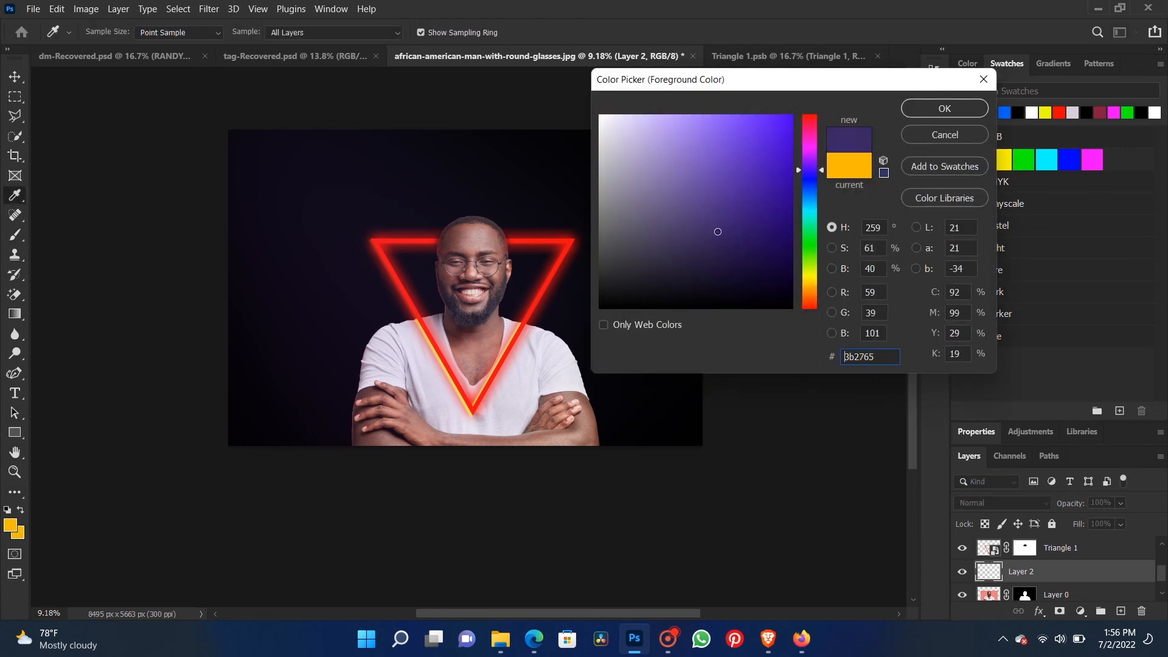
left_click(961, 105)
- Paint a soft purple dab over the man's face and set the new layer's blend mode to Overlay
mouse_move(464, 313)
left_mouse_down()
mouse_move(447, 285)
mouse_move(457, 234)
left_mouse_up()
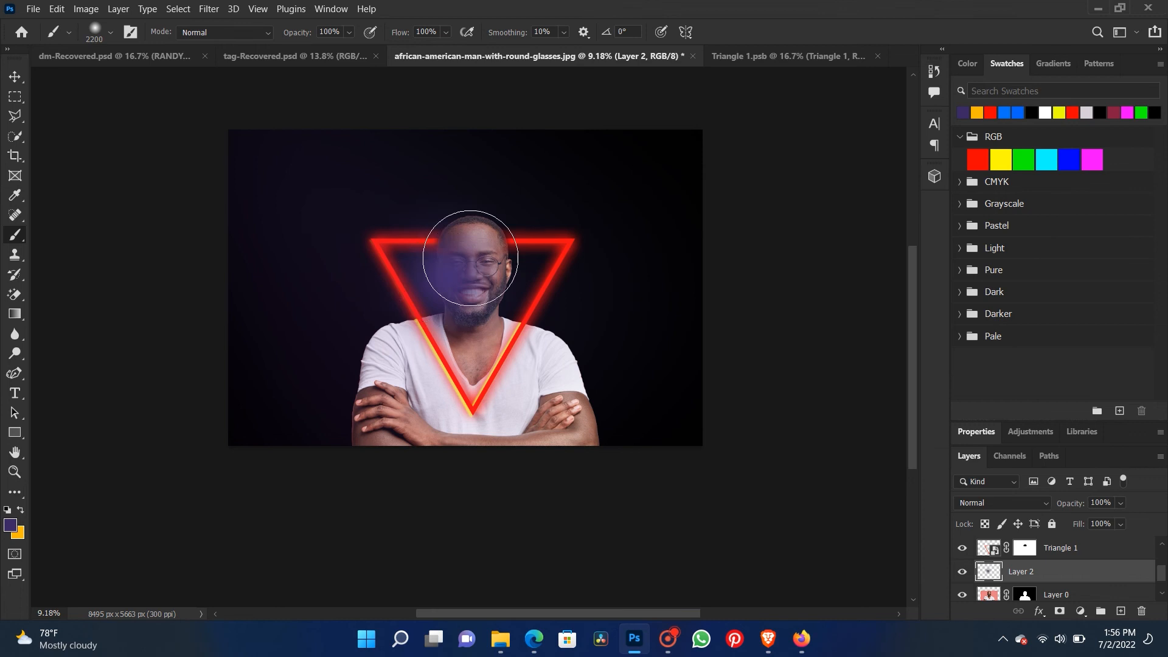
left_click(986, 502)
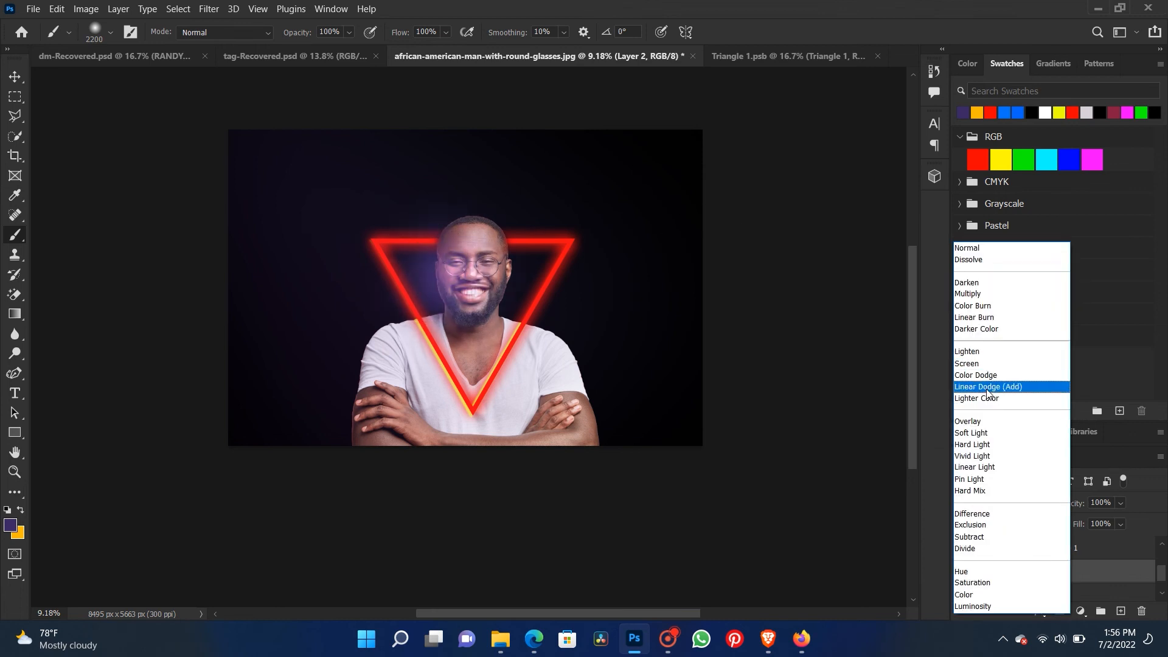
left_click(979, 422)
- Enlarge the purple dab to about 117% and center it over the shadowed side of the face
left_click(14, 78)
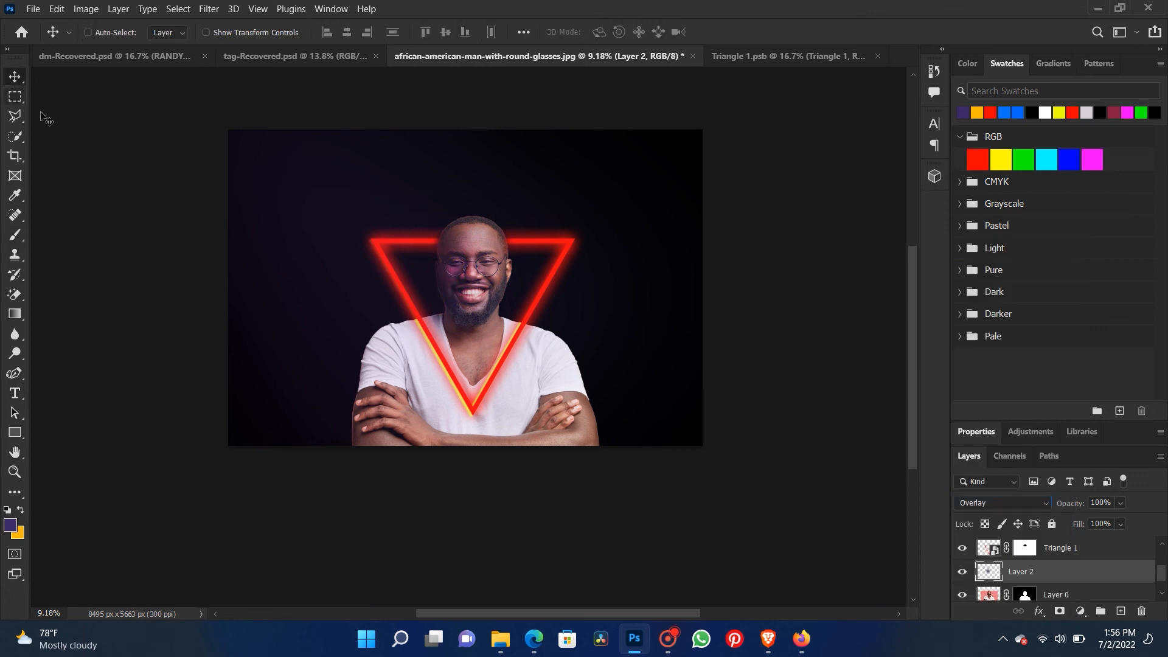
key("ctrl+t")
left_click_drag(345, 176, 307, 135)
mouse_move(305, 383)
left_mouse_down()
mouse_move(247, 438)
mouse_move(307, 375)
left_mouse_up()
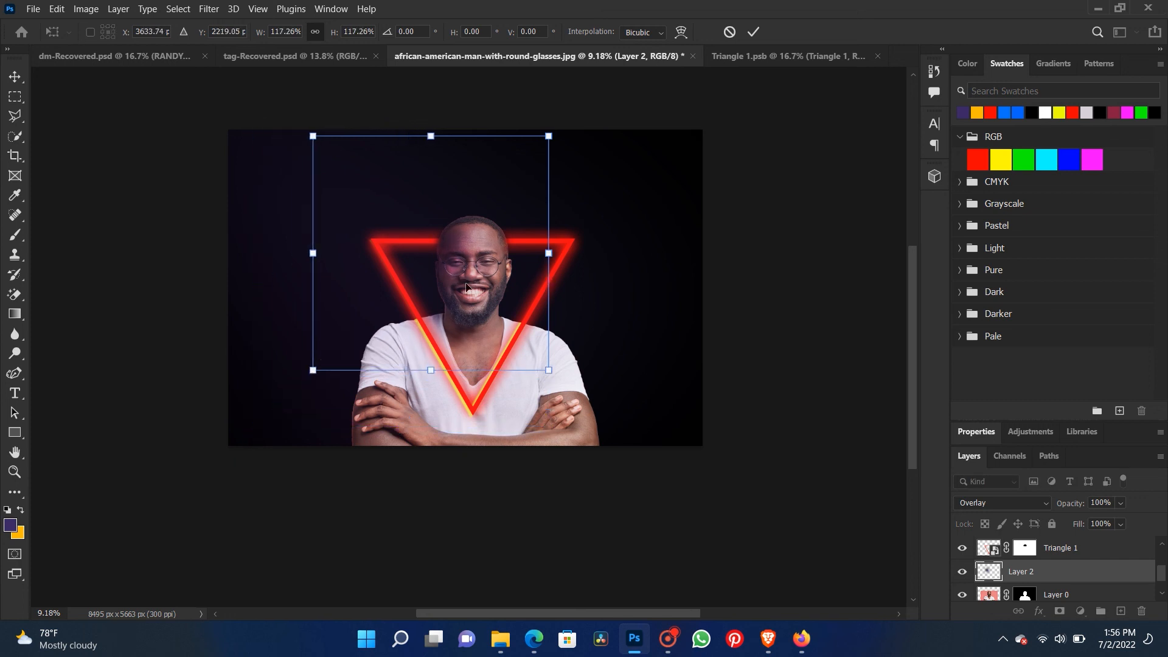
mouse_move(485, 261)
left_mouse_down()
mouse_move(467, 256)
mouse_move(481, 266)
left_mouse_up()
key("Return")
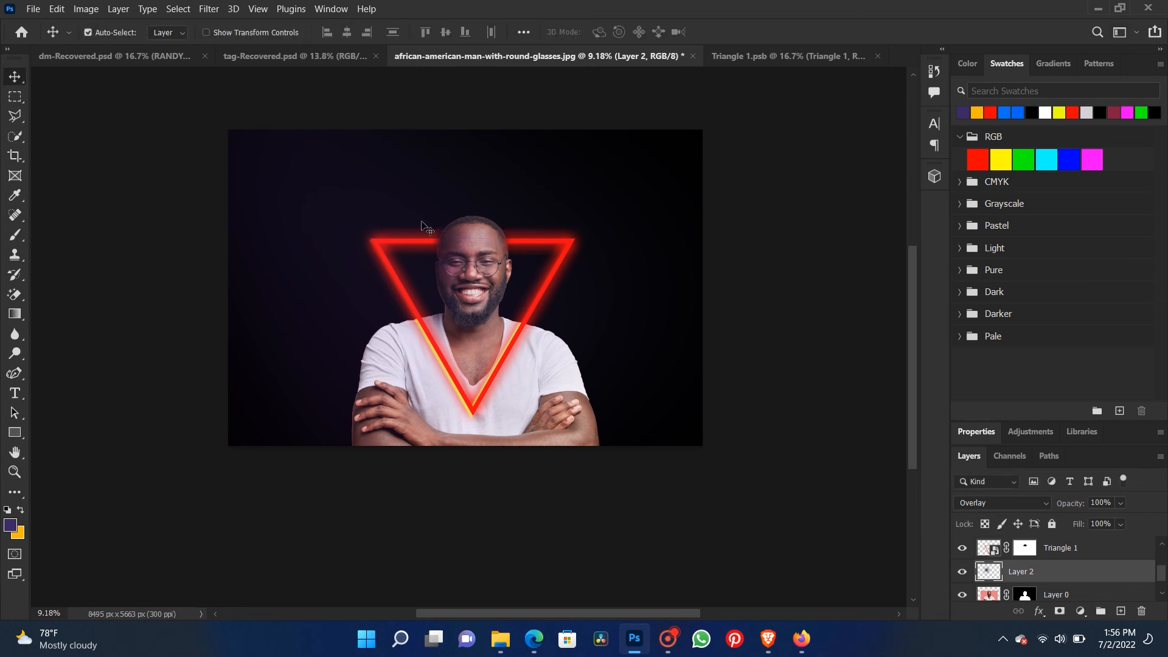
- Inspect the purple tint on the face up close and within the whole composition
scroll(480, 266, "up", 2)
scroll(497, 299, "up", 4)
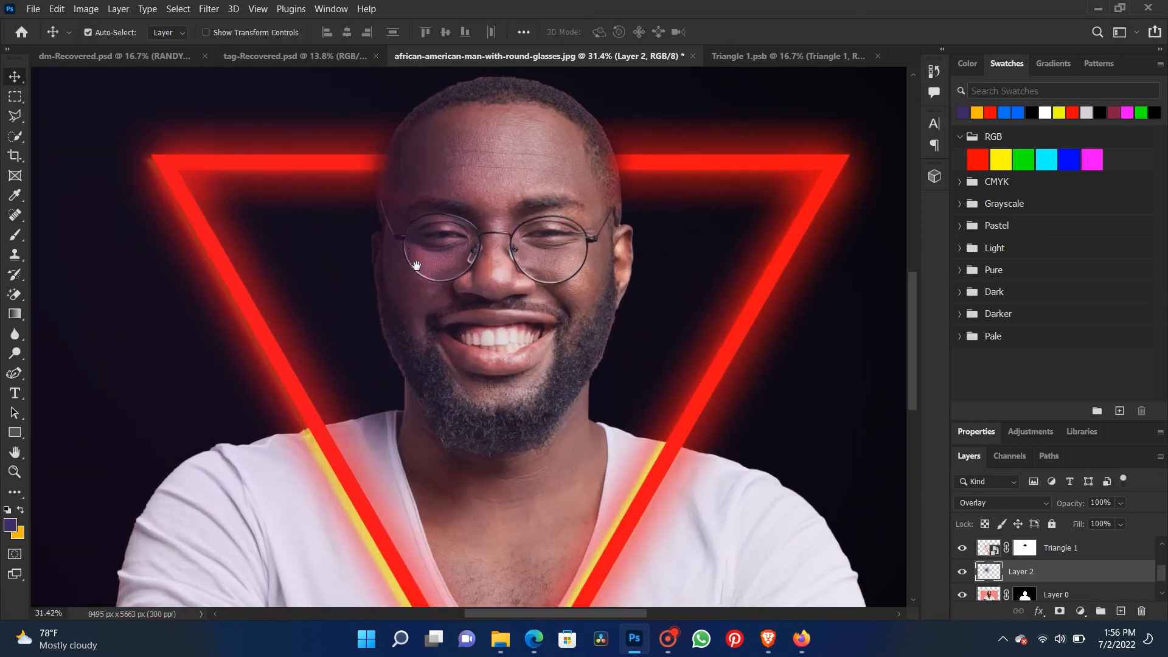
scroll(416, 265, "down", 5)
scroll(425, 329, "up", 1)
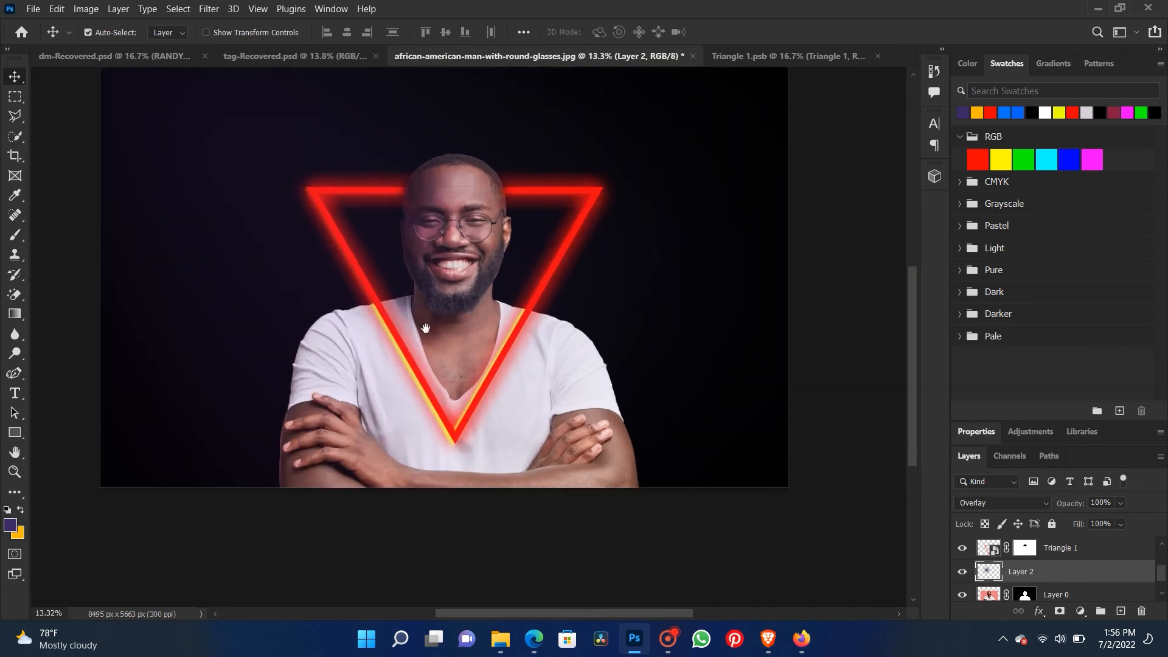
scroll(425, 329, "down", 3)
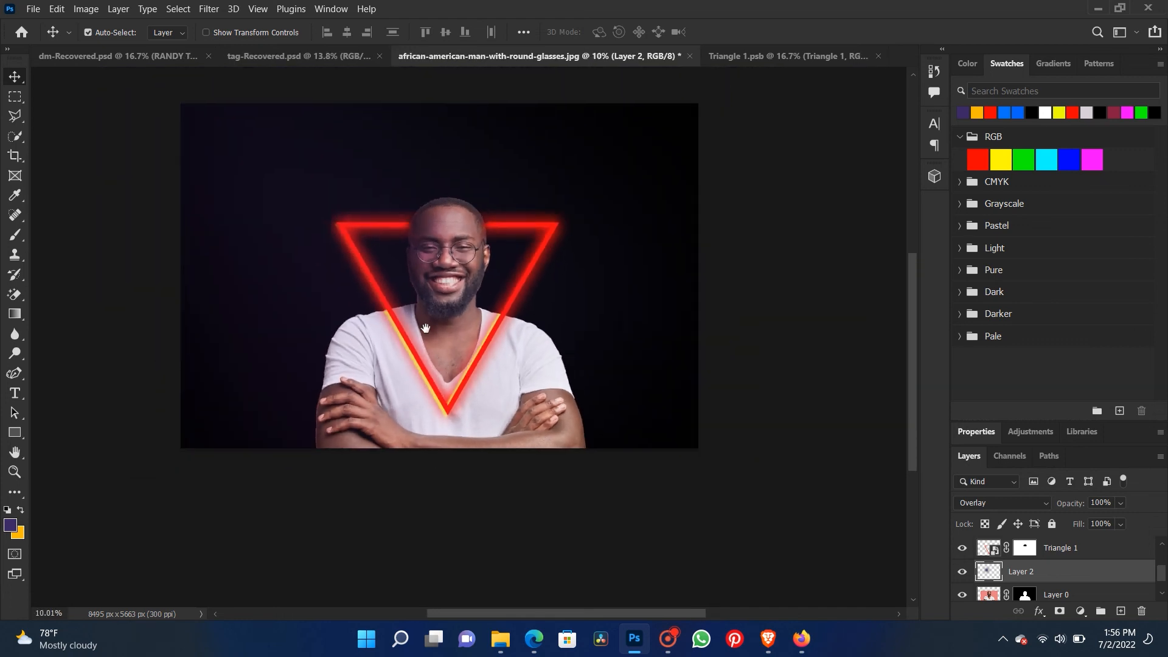
scroll(355, 353, "down", 4)
scroll(358, 359, "up", 6)
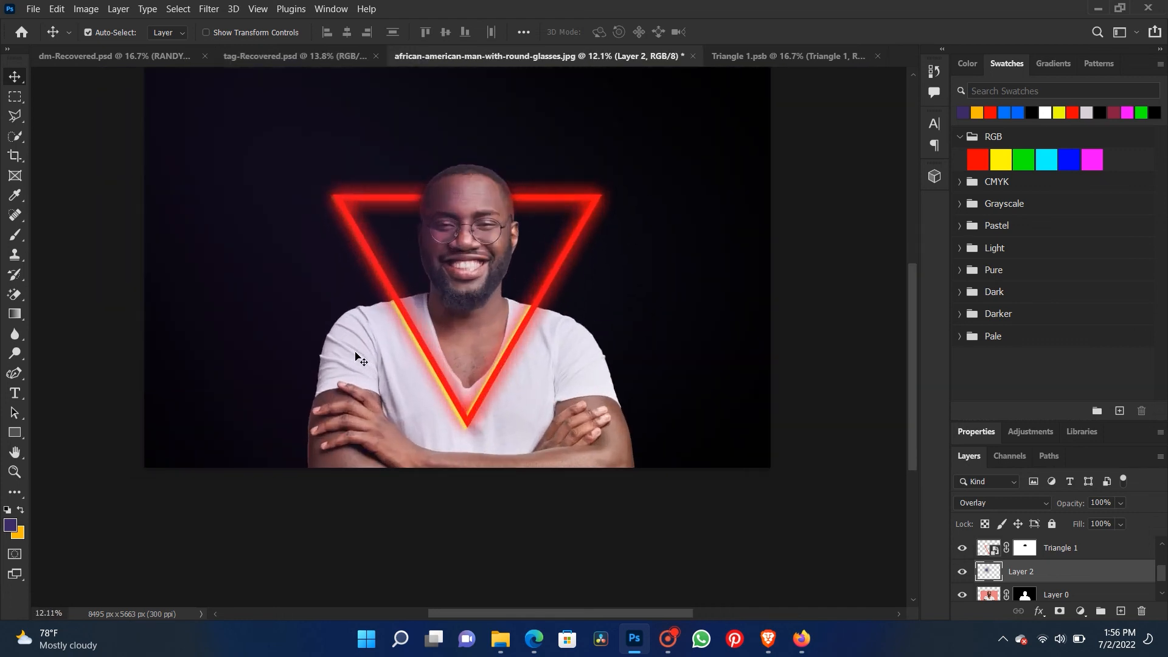